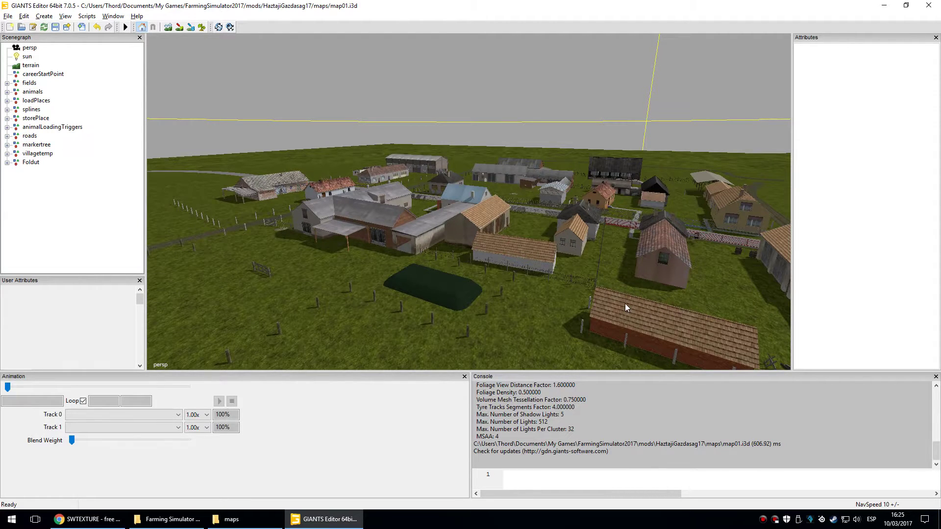
Review the console's loading messages, highlighting the line with the map01.i3d path.
{"action": "middle_click_drag", "start_coordinate": [714, 283], "coordinate": [443, 254]}
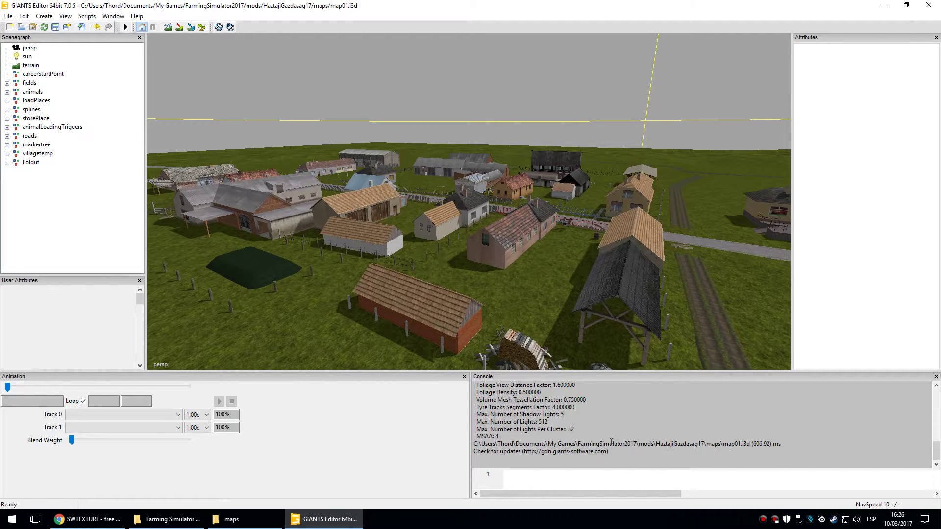
{"action": "left_click_drag", "start_coordinate": [608, 452], "coordinate": [627, 428]}
{"action": "left_click_drag", "start_coordinate": [615, 453], "coordinate": [499, 407]}
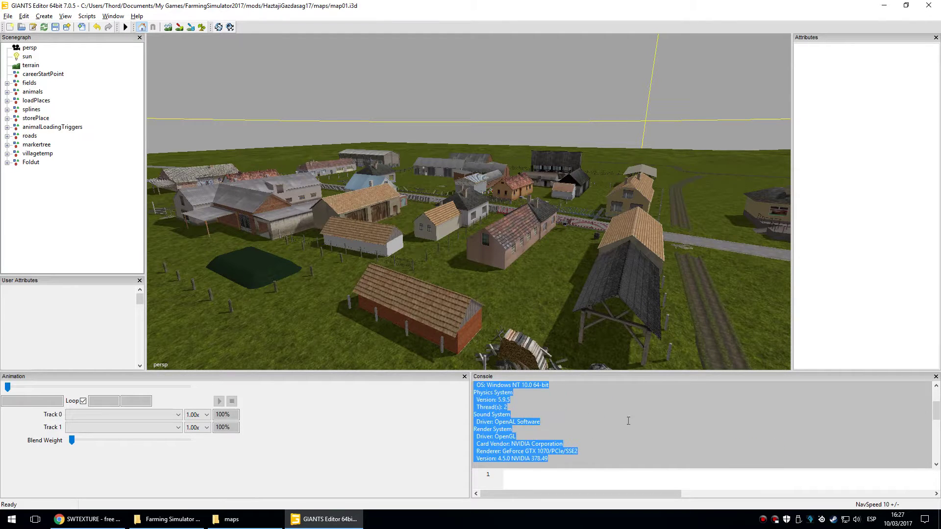
{"action": "scroll", "coordinate": [628, 421], "scroll_direction": "down", "scroll_amount": 10}
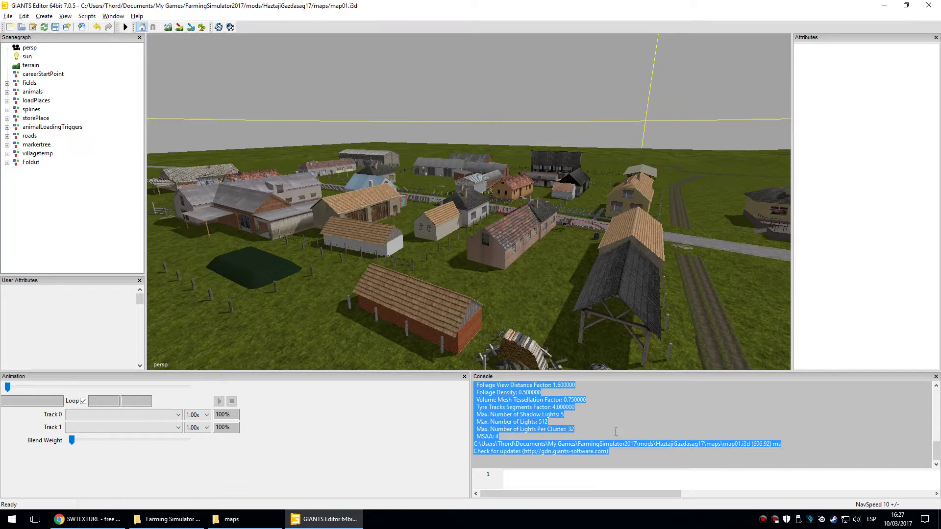
{"action": "left_click", "coordinate": [616, 432]}
{"action": "left_click_drag", "start_coordinate": [614, 451], "coordinate": [473, 451]}
{"action": "left_click_drag", "start_coordinate": [741, 444], "coordinate": [474, 444]}
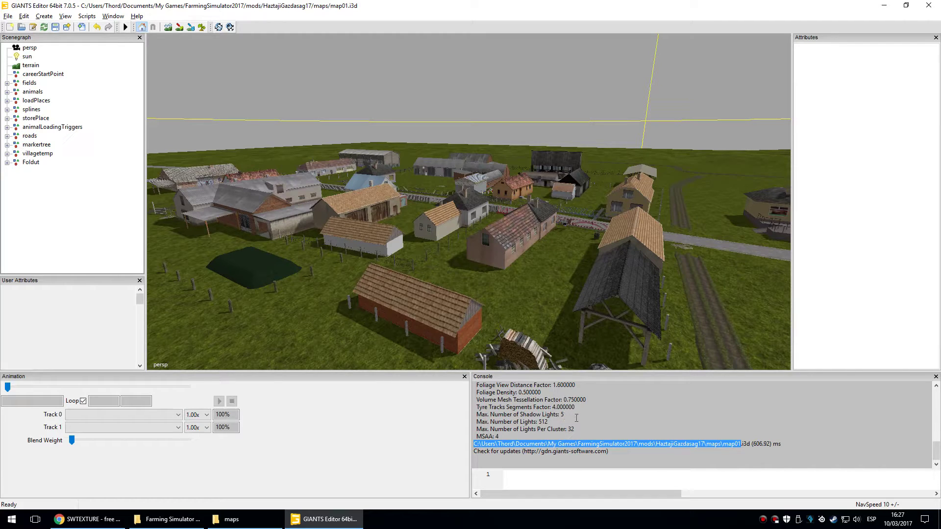
{"action": "left_click", "coordinate": [640, 430]}
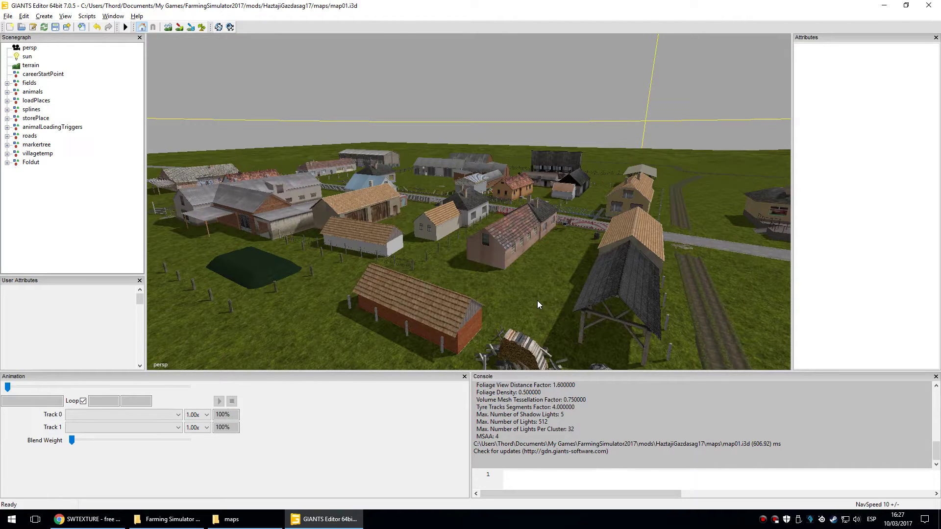
Examine the village from several angles, ending close to the long pink house with the red tiled roof.
{"action": "middle_click_drag", "start_coordinate": [550, 304], "coordinate": [469, 218]}
{"action": "scroll", "coordinate": [465, 216], "scroll_direction": "down", "scroll_amount": 3}
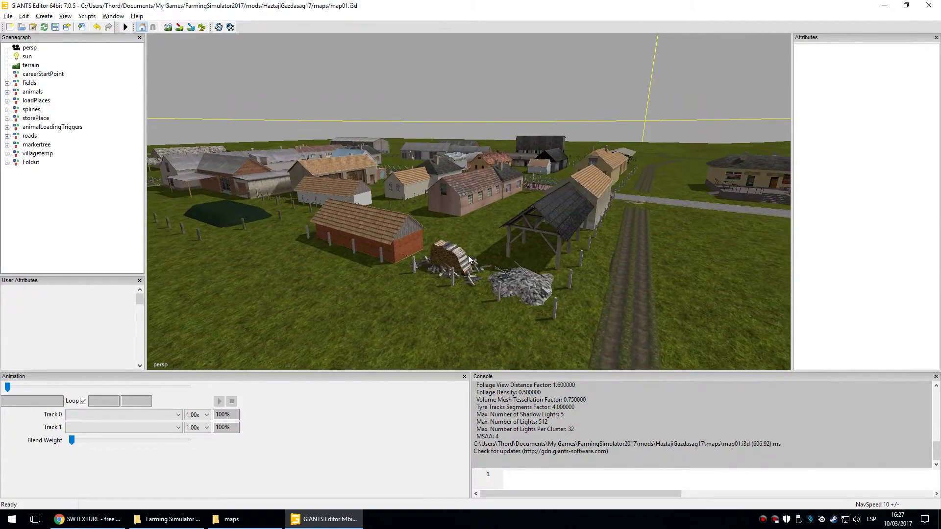
{"action": "mouse_move", "coordinate": [468, 257]}
{"action": "right_mouse_down", "text": "alt"}
{"action": "mouse_move", "coordinate": [472, 227]}
{"action": "mouse_move", "coordinate": [472, 247]}
{"action": "right_mouse_up", "text": "alt"}
{"action": "left_click_drag", "start_coordinate": [473, 251], "coordinate": [493, 319], "text": "alt"}
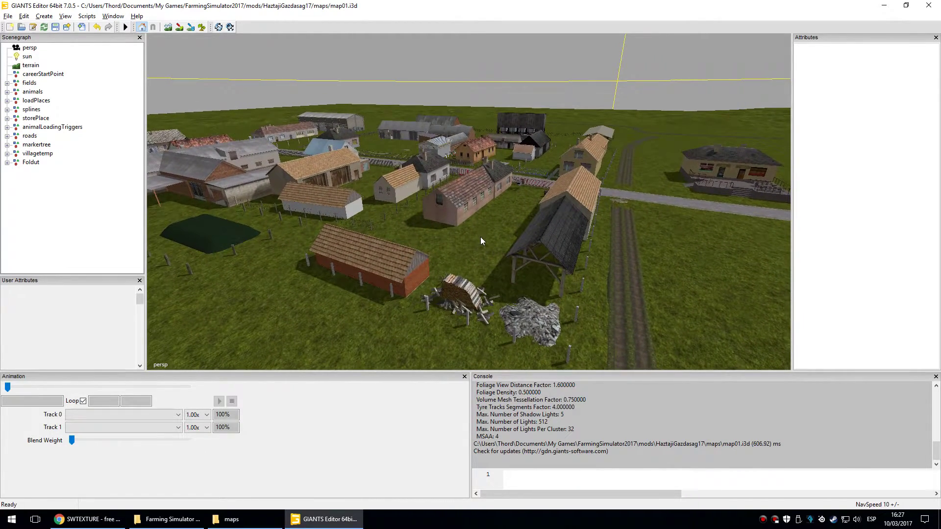
{"action": "left_click_drag", "start_coordinate": [481, 241], "coordinate": [478, 240], "text": "alt"}
{"action": "middle_click_drag", "start_coordinate": [506, 260], "coordinate": [528, 242], "text": "alt"}
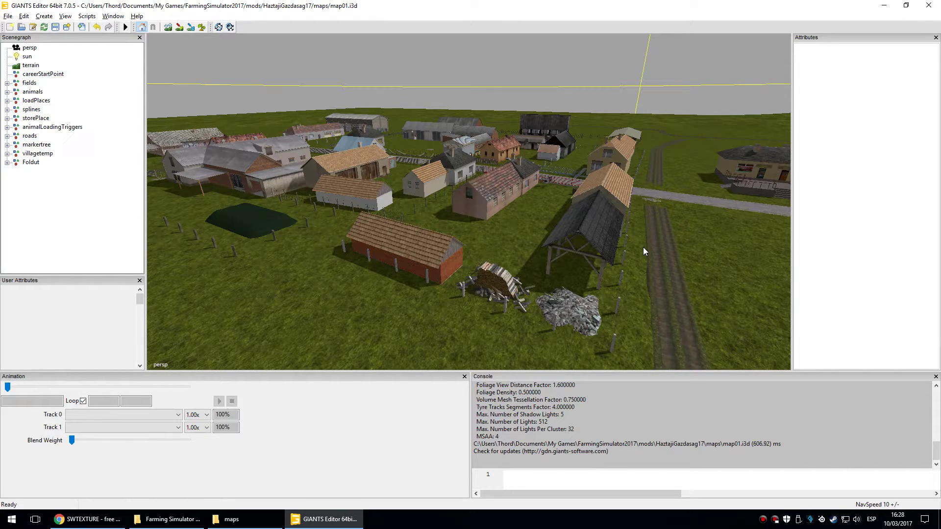
{"action": "middle_click_drag", "start_coordinate": [650, 206], "coordinate": [630, 240], "text": "alt"}
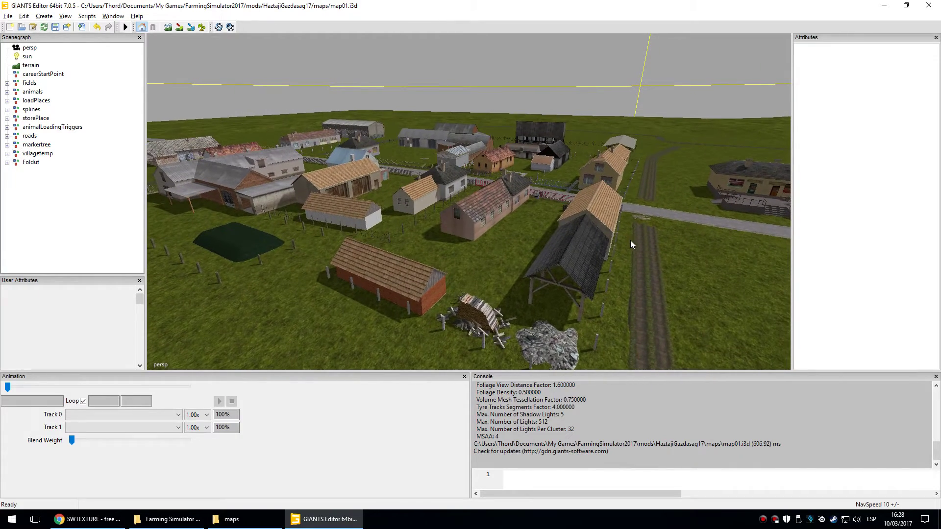
{"action": "scroll", "coordinate": [566, 296], "scroll_direction": "up", "scroll_amount": 6}
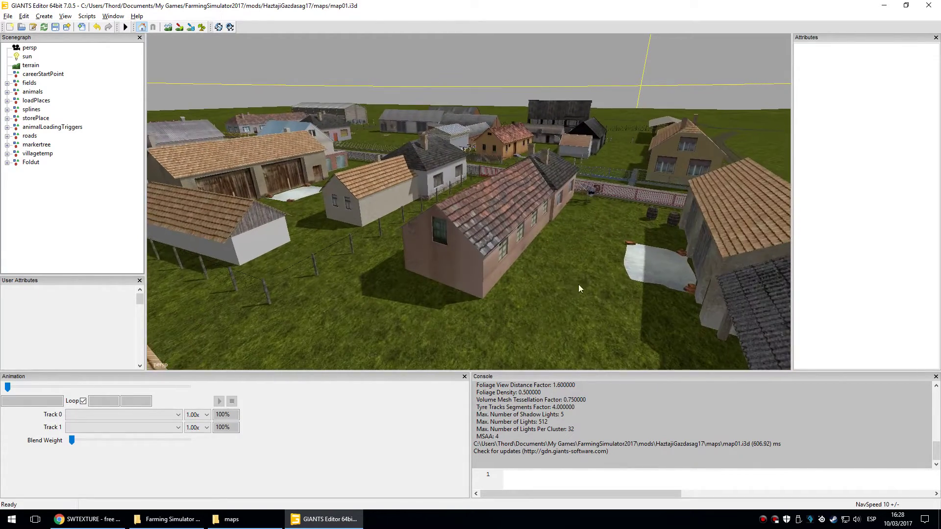
{"action": "right_click_drag", "start_coordinate": [606, 298], "coordinate": [571, 298], "text": "alt"}
{"action": "mouse_move", "coordinate": [570, 298]}
{"action": "left_mouse_down", "text": "alt"}
{"action": "mouse_move", "coordinate": [563, 281]}
{"action": "mouse_move", "coordinate": [569, 289]}
{"action": "left_mouse_up", "text": "alt"}
{"action": "middle_click_drag", "start_coordinate": [611, 304], "coordinate": [589, 290], "text": "alt"}
Highlight the villagetemp group in the scene, clear the selection, and inspect the open shed and pink house up close.
{"action": "left_click", "coordinate": [39, 153]}
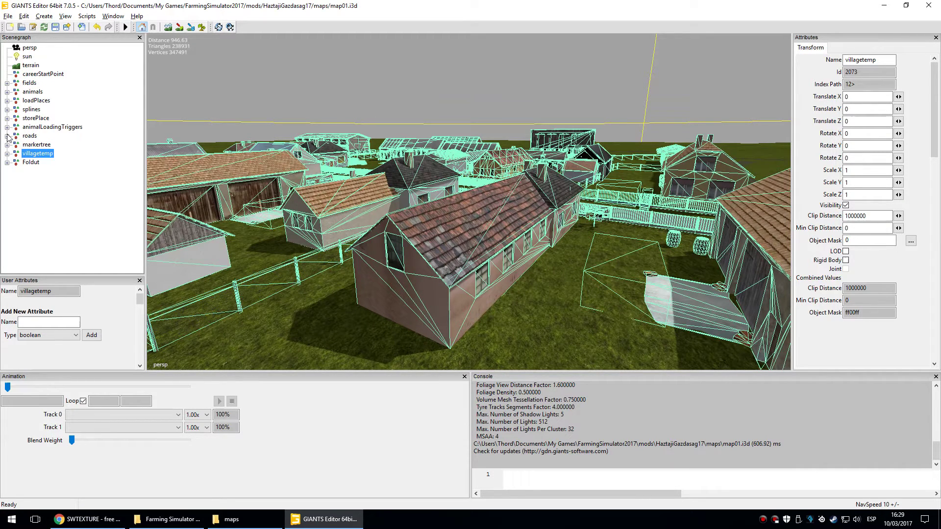
{"action": "left_click", "coordinate": [531, 319]}
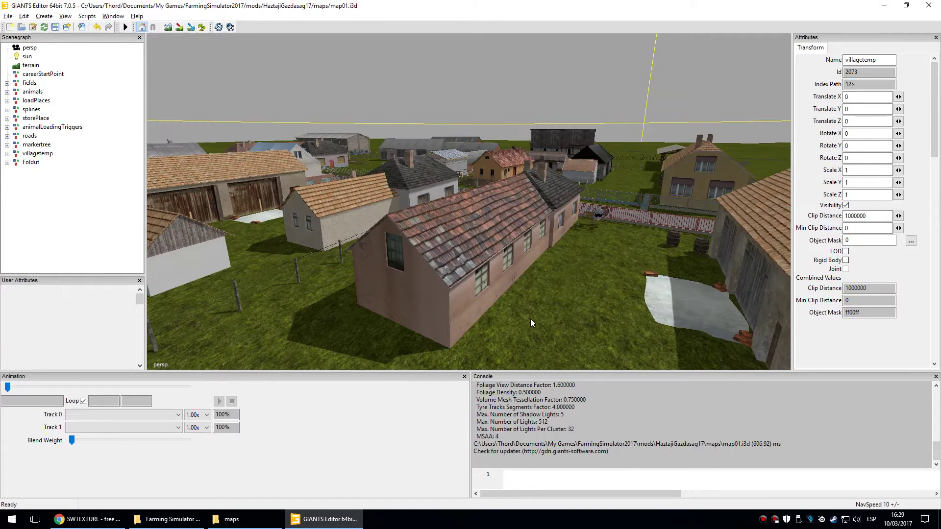
{"action": "middle_click_drag", "start_coordinate": [541, 301], "coordinate": [541, 311]}
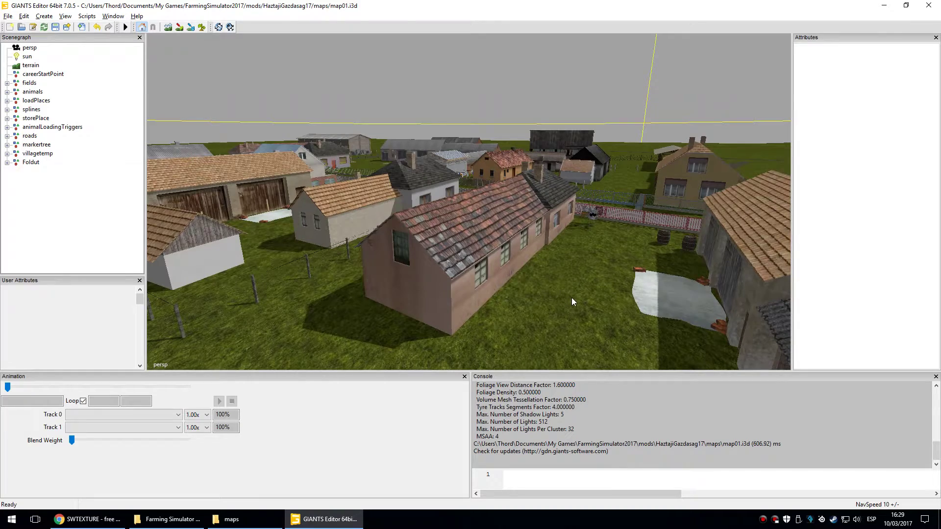
{"action": "middle_click_drag", "start_coordinate": [572, 311], "coordinate": [272, 208]}
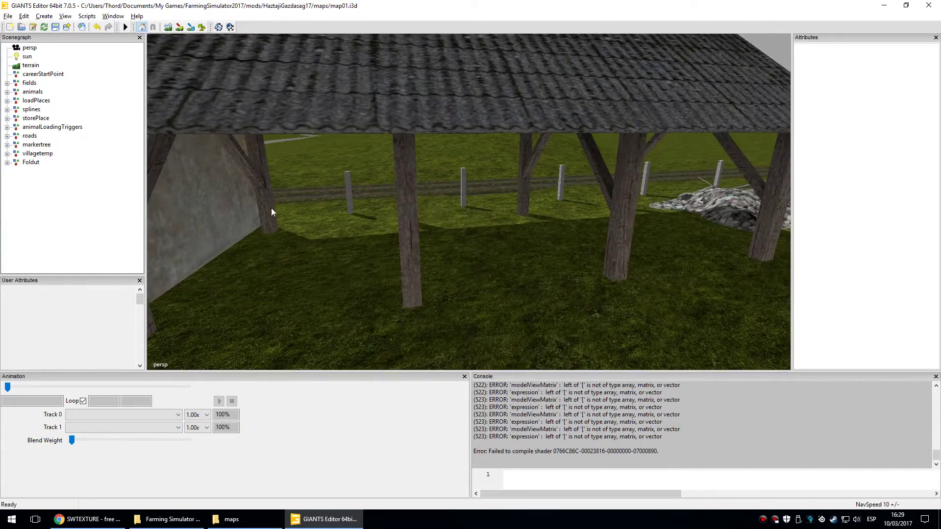
{"action": "middle_click_drag", "start_coordinate": [562, 222], "coordinate": [246, 234]}
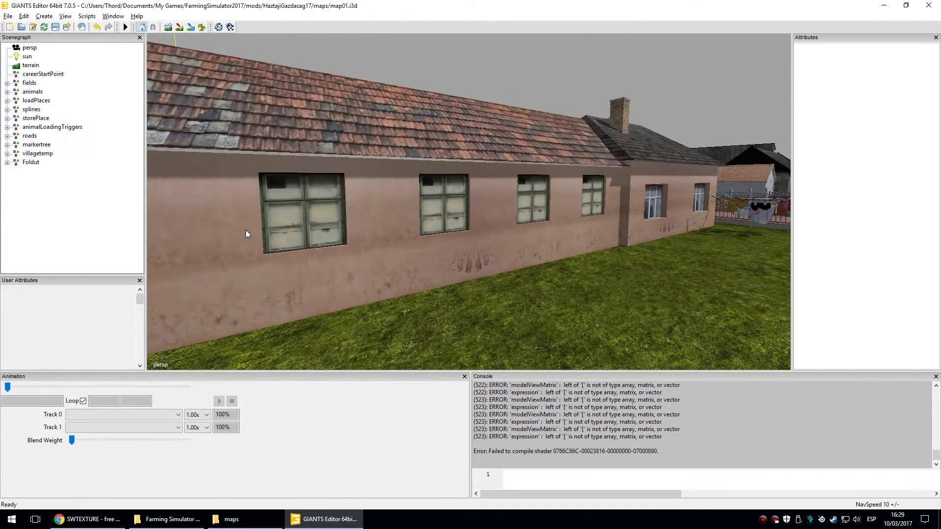
{"action": "mouse_move", "coordinate": [411, 228]}
{"action": "left_mouse_down", "text": "alt"}
{"action": "mouse_move", "coordinate": [428, 238]}
{"action": "mouse_move", "coordinate": [407, 251]}
{"action": "mouse_move", "coordinate": [408, 243]}
{"action": "left_mouse_up", "text": "alt"}
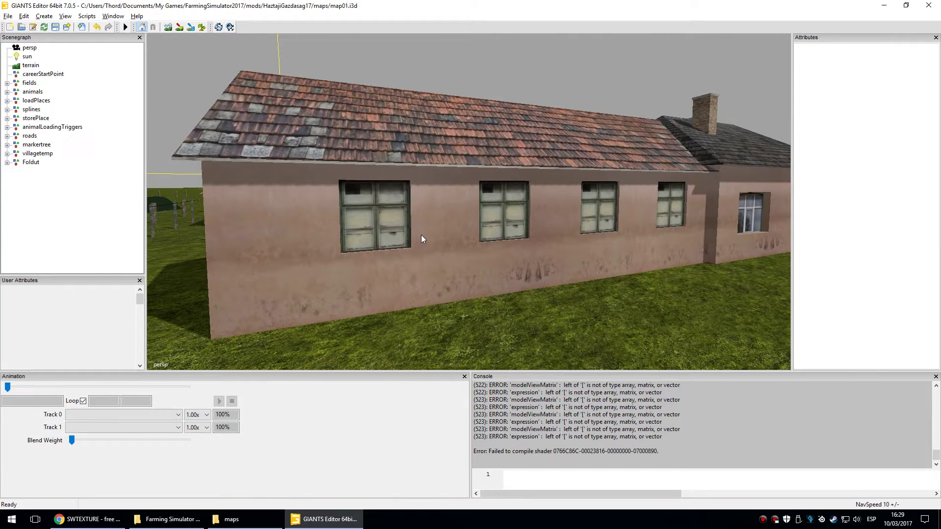
{"action": "left_click_drag", "start_coordinate": [484, 283], "coordinate": [607, 262], "text": "alt"}
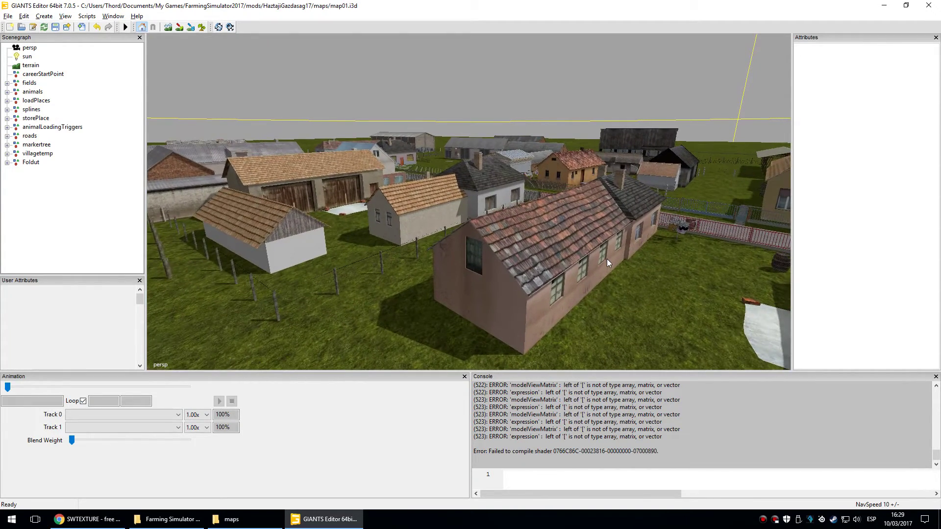
Inspect the pink house haz_mellekepulet and the Trigger object beside it by selecting each, and clear the selection.
{"action": "left_click", "coordinate": [516, 216]}
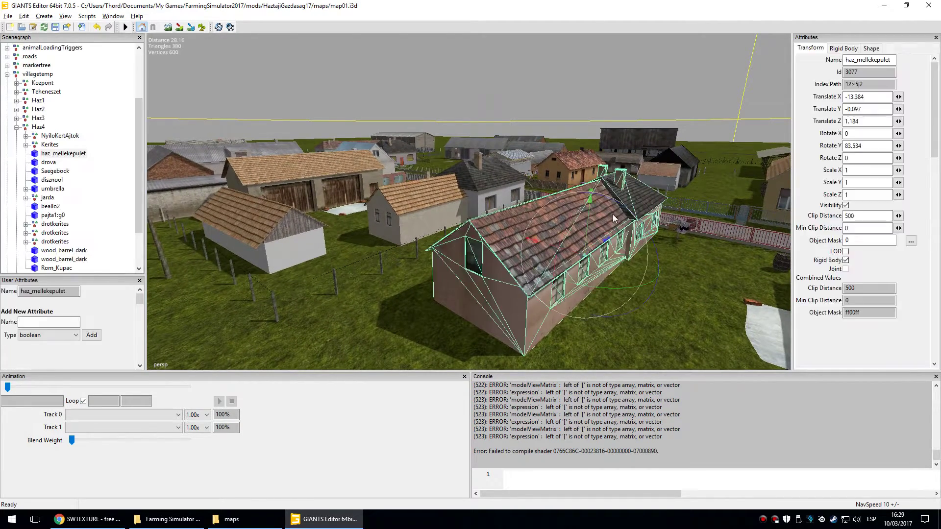
{"action": "left_click", "coordinate": [696, 283]}
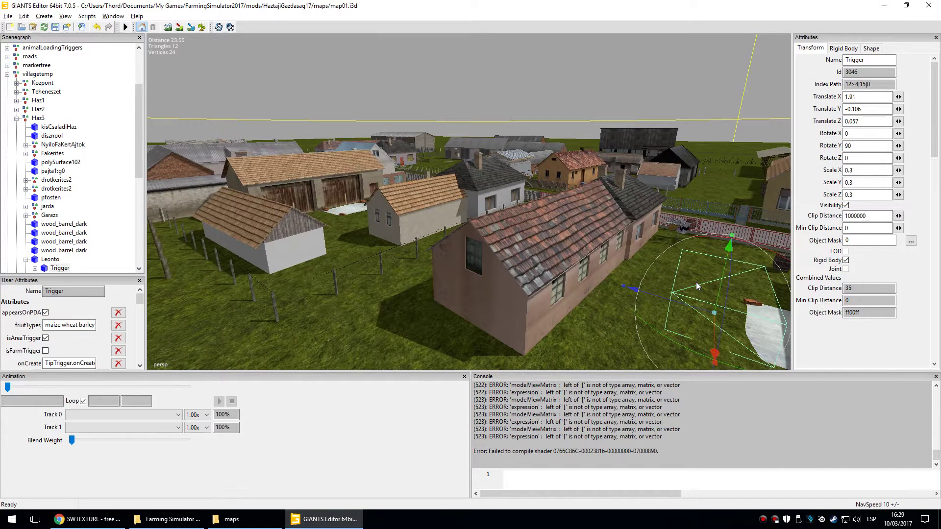
{"action": "left_click", "coordinate": [885, 220]}
{"action": "left_click", "coordinate": [351, 339]}
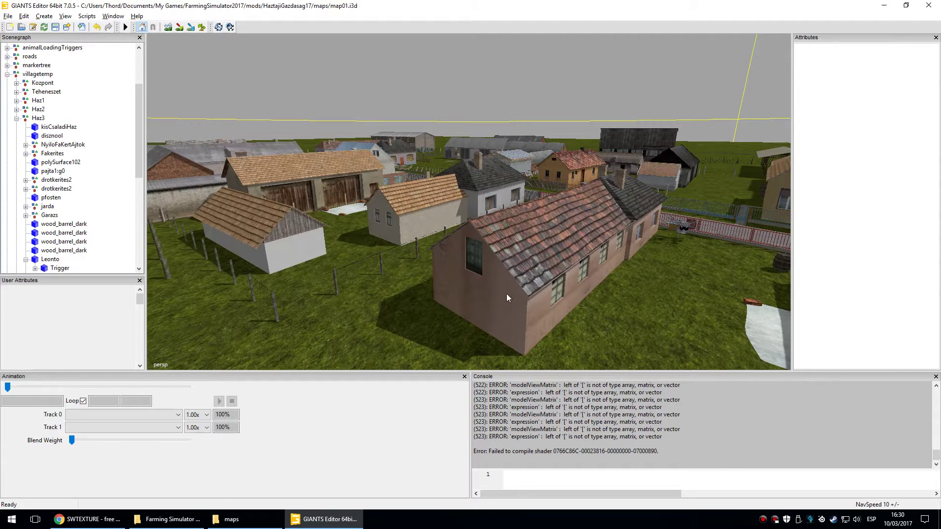
Bring the church standing in the field outside the village into view.
{"action": "middle_click_drag", "start_coordinate": [650, 248], "coordinate": [618, 252], "text": "alt"}
{"action": "left_click_drag", "start_coordinate": [618, 252], "coordinate": [522, 169], "text": "alt"}
{"action": "left_click_drag", "start_coordinate": [460, 312], "coordinate": [426, 272], "text": "alt"}
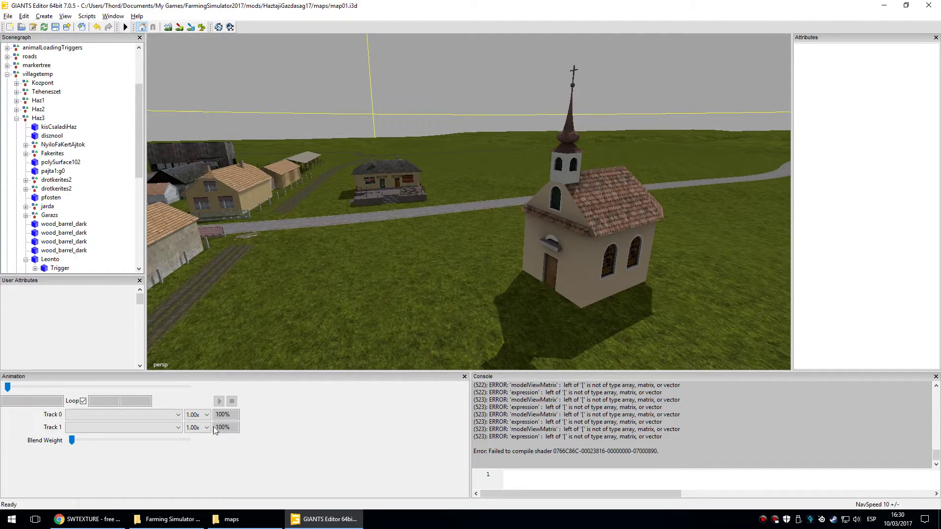
Open New Text Document.txt from the fs buildings folder on the desktop.
{"action": "mouse_move", "coordinate": [110, 503]}
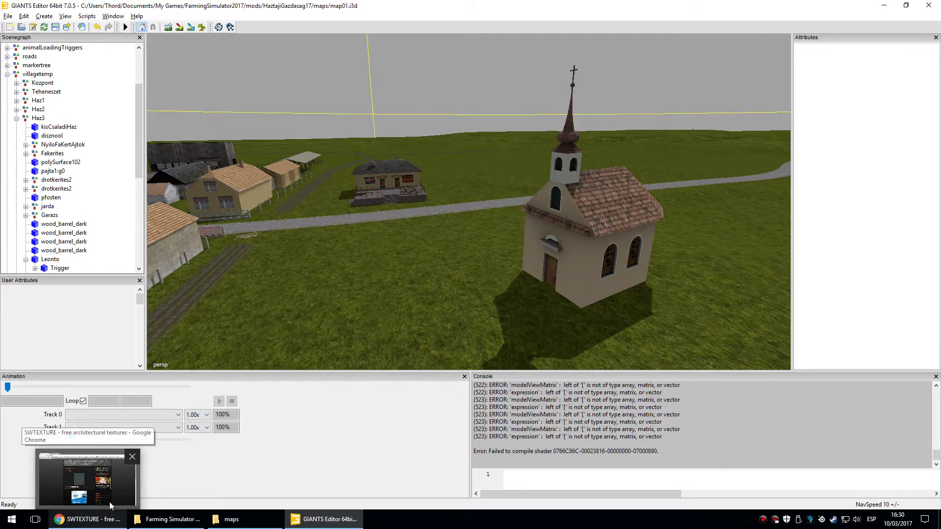
{"action": "key", "text": "super+d"}
{"action": "double_click", "coordinate": [680, 88]}
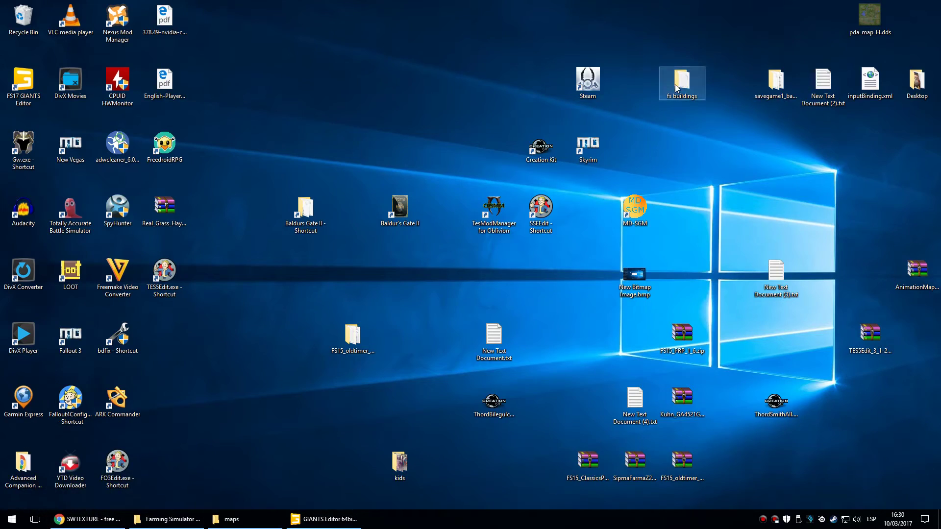
{"action": "double_click", "coordinate": [208, 81]}
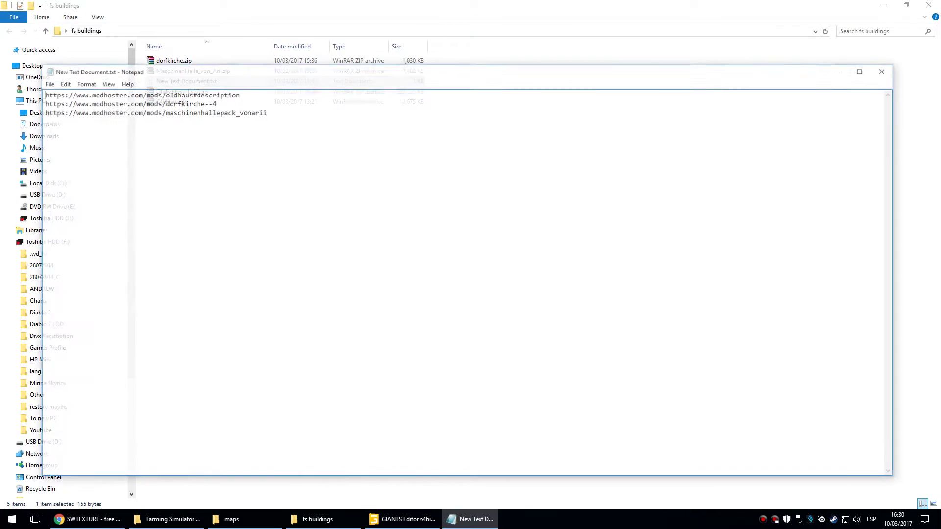
Copy the modhoster.com dorfkirche--4 link from the text file and open it in a new Chrome tab.
{"action": "left_click_drag", "start_coordinate": [218, 104], "coordinate": [42, 103]}
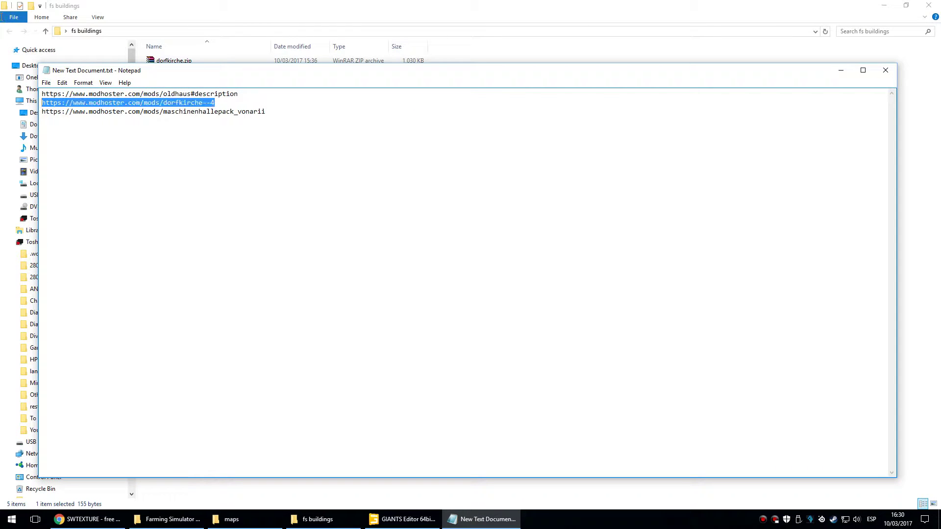
{"action": "right_click", "coordinate": [60, 101]}
{"action": "left_click", "coordinate": [73, 132]}
{"action": "left_click", "coordinate": [93, 519]}
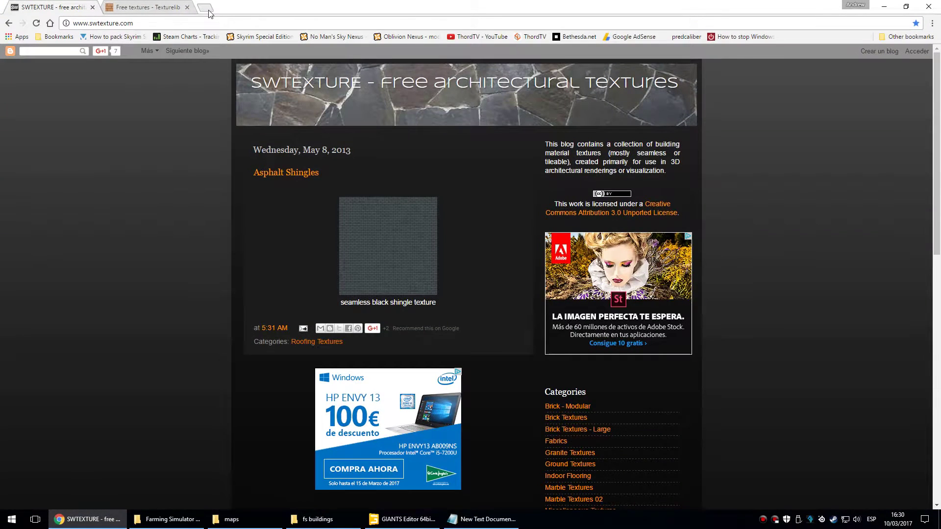
{"action": "left_click", "coordinate": [204, 7]}
{"action": "right_click", "coordinate": [232, 24]}
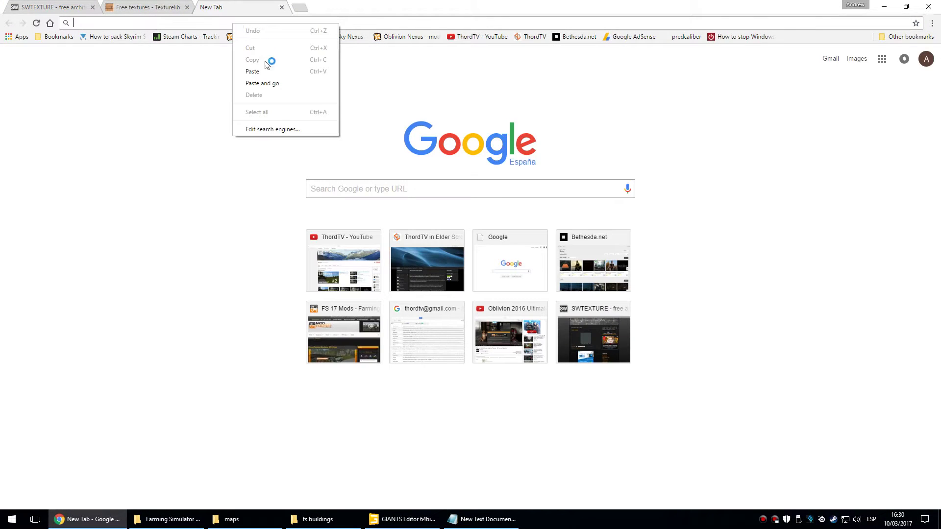
{"action": "left_click", "coordinate": [269, 86]}
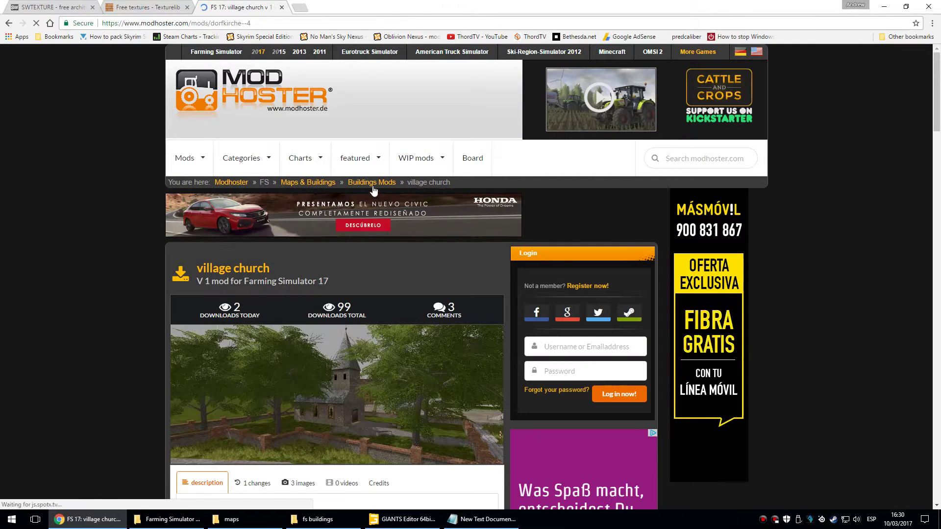
Look through the village church mod page and its preview images, and return to GIANTS Editor.
{"action": "scroll", "coordinate": [423, 422], "scroll_direction": "down", "scroll_amount": 6}
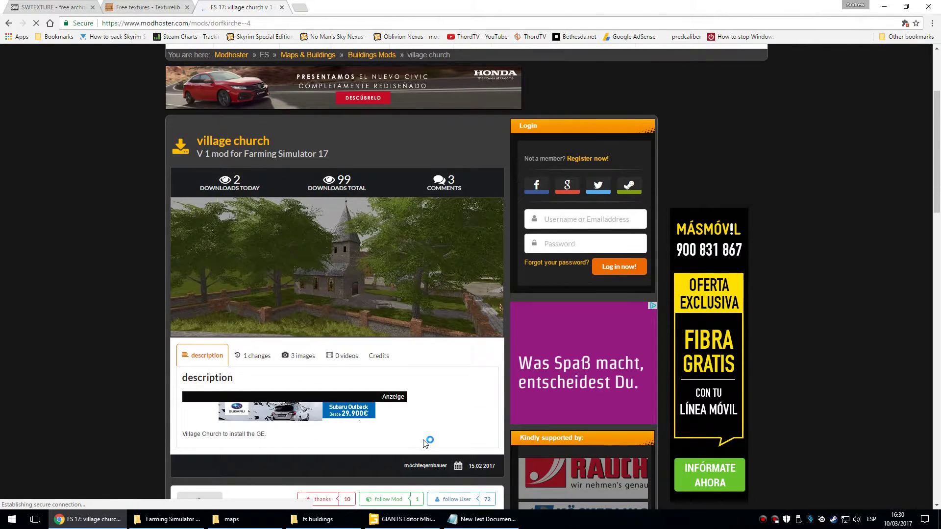
{"action": "scroll", "coordinate": [425, 442], "scroll_direction": "up", "scroll_amount": 4}
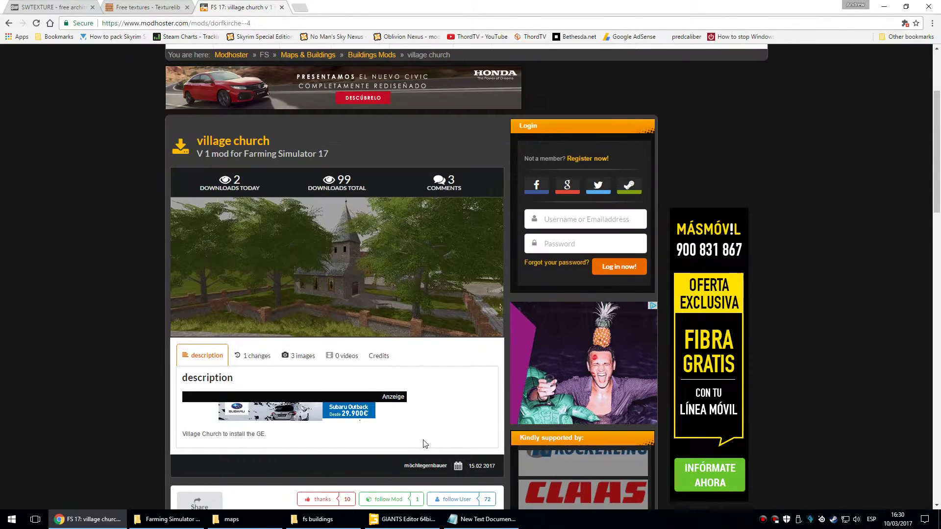
{"action": "left_click", "coordinate": [367, 284]}
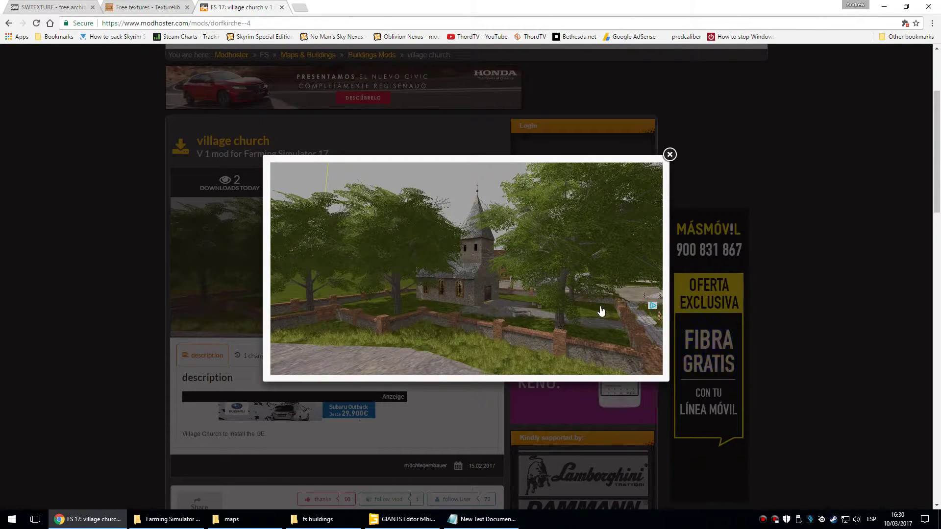
{"action": "left_click", "coordinate": [648, 269]}
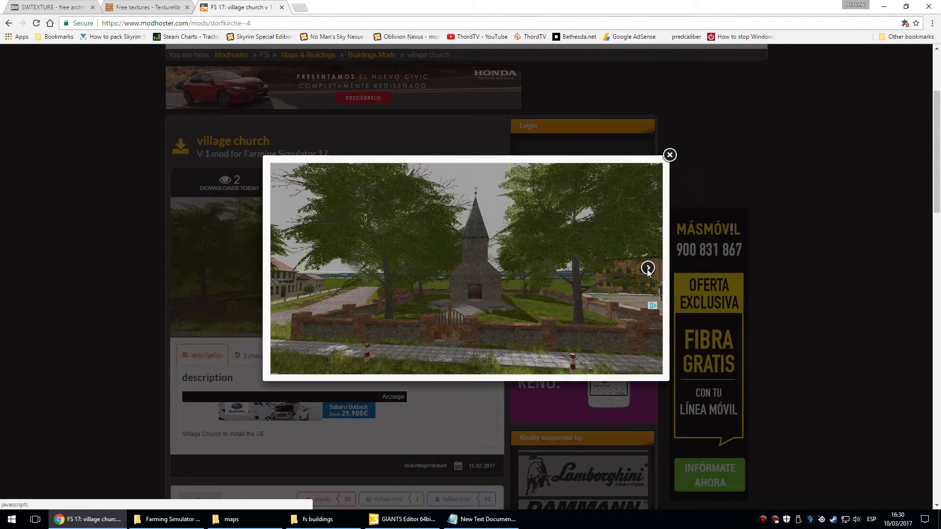
{"action": "left_click", "coordinate": [458, 403]}
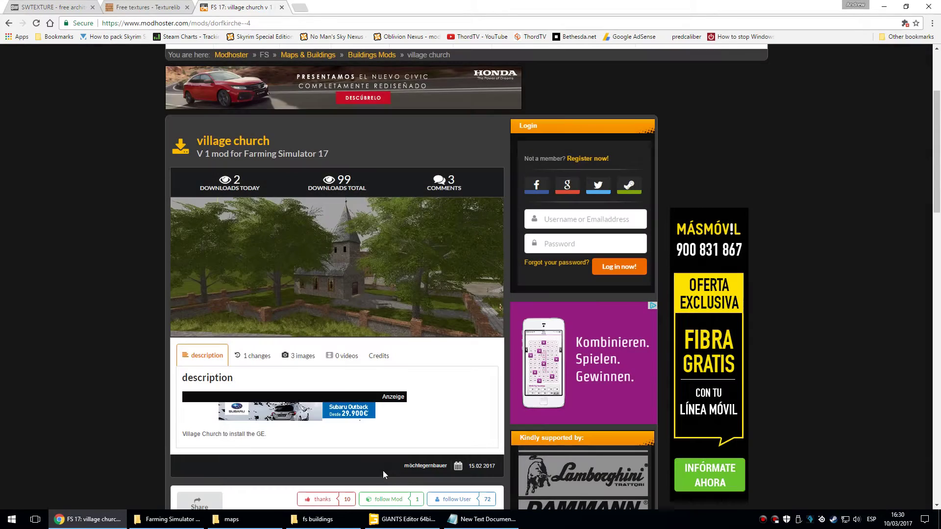
{"action": "scroll", "coordinate": [458, 403], "scroll_direction": "down", "scroll_amount": 2}
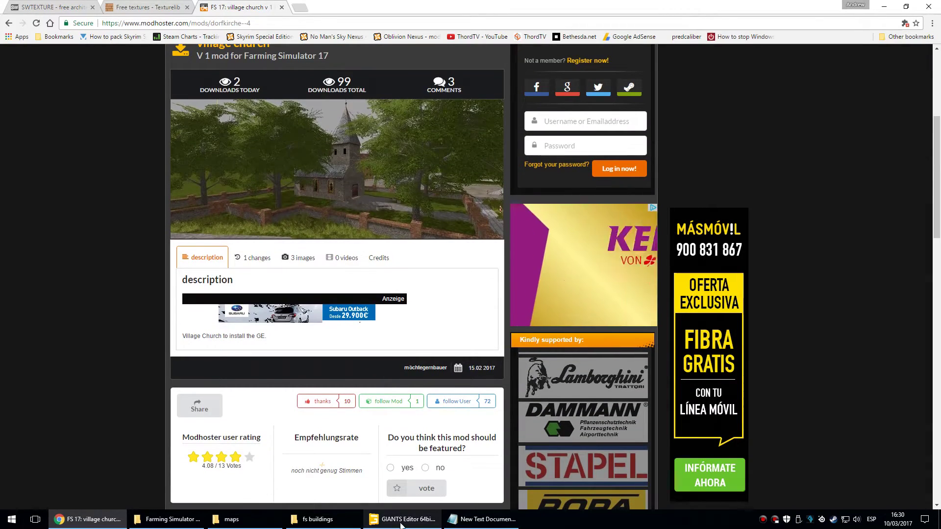
{"action": "left_click", "coordinate": [408, 520]}
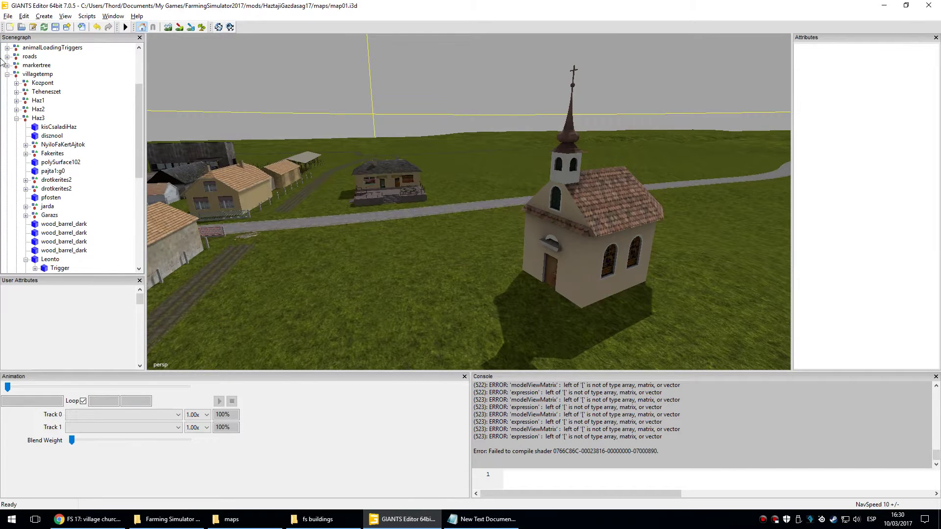
Collapse the villagetemp group and check what the markertree, roads and neighbouring top-level groups contain.
{"action": "left_click", "coordinate": [7, 74]}
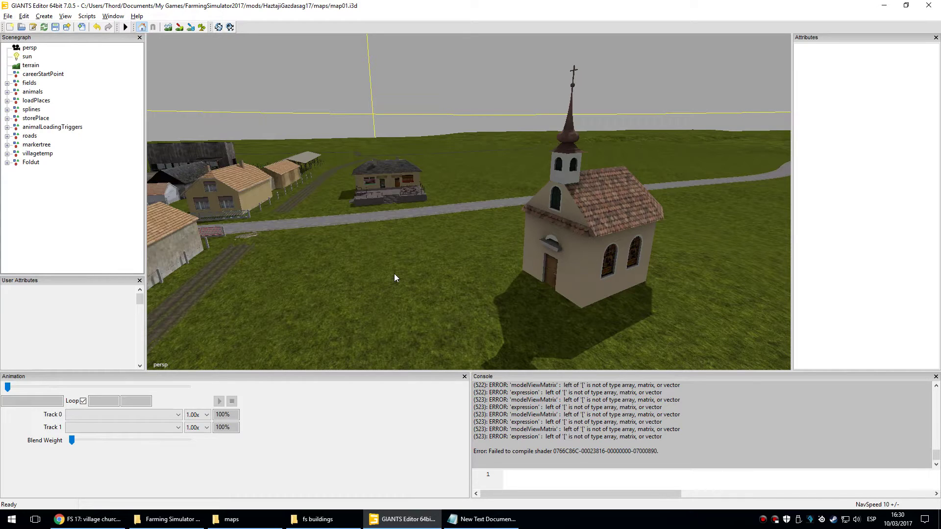
{"action": "scroll", "coordinate": [421, 264], "scroll_direction": "down", "scroll_amount": 3}
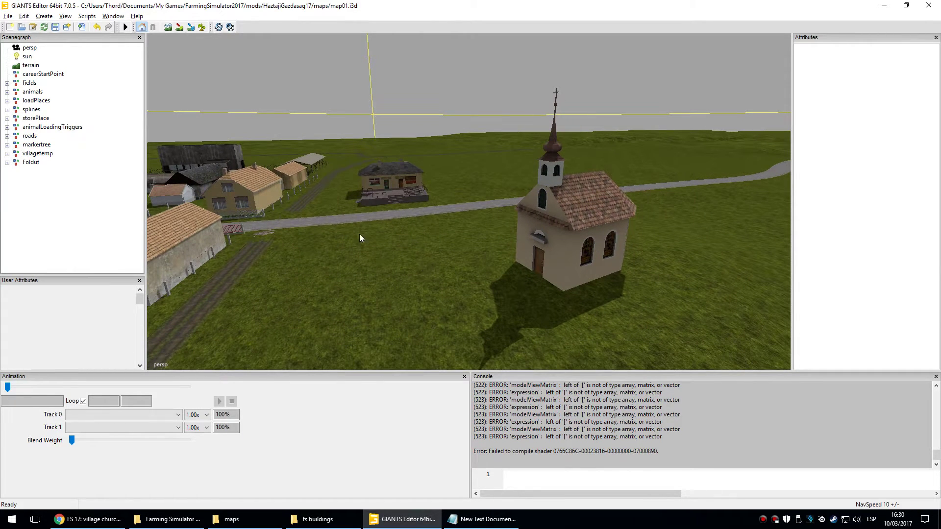
{"action": "left_click", "coordinate": [20, 145]}
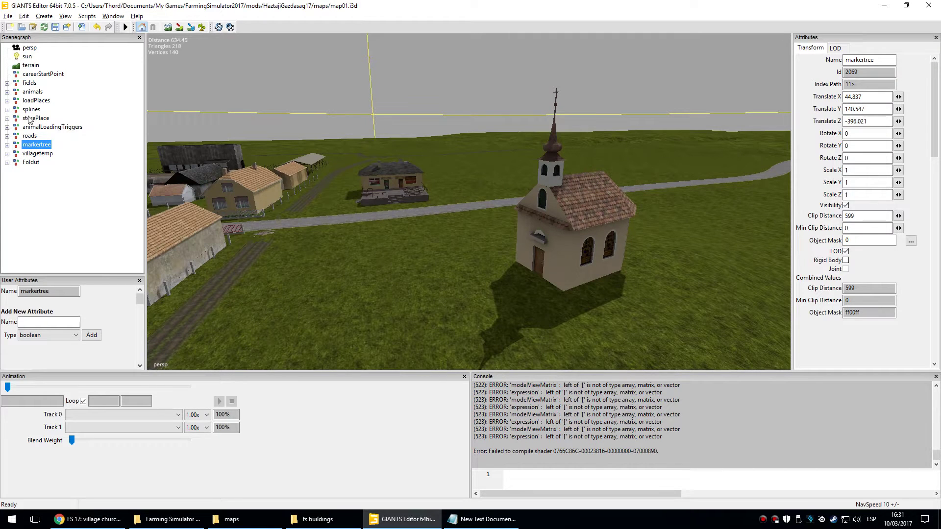
{"action": "key", "text": "Up"}
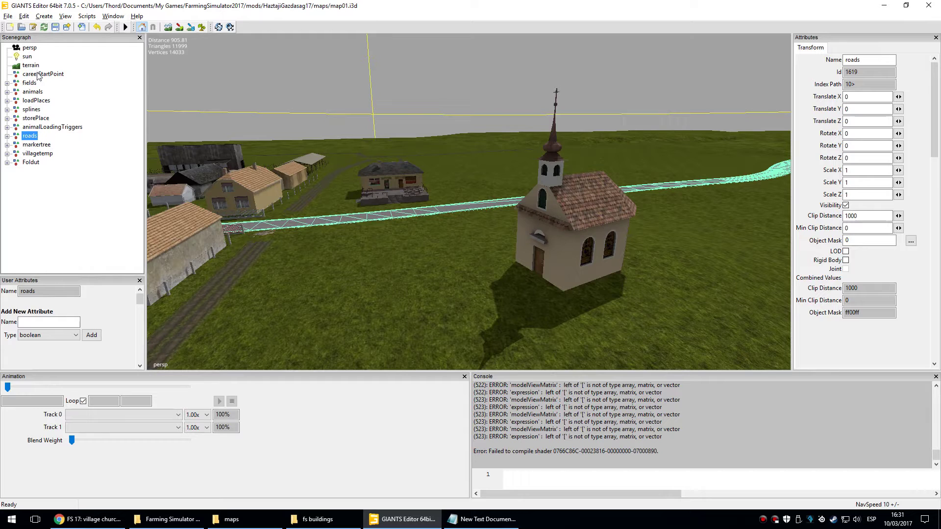
{"action": "key", "text": "Up"}
{"action": "key", "text": "Down"}
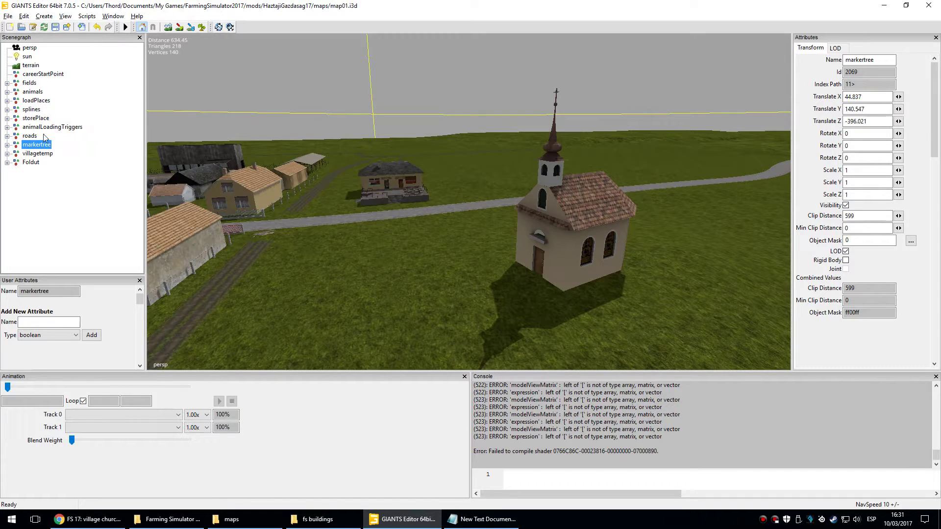
{"action": "key", "text": "Down"}
Rename the Foldut group as dirttracks.
{"action": "key", "text": "Down"}
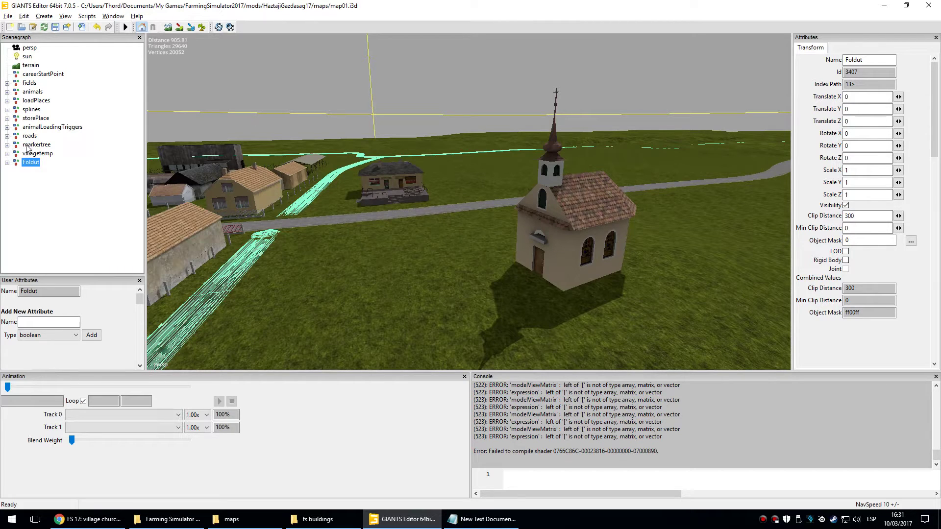
{"action": "double_click", "coordinate": [853, 59]}
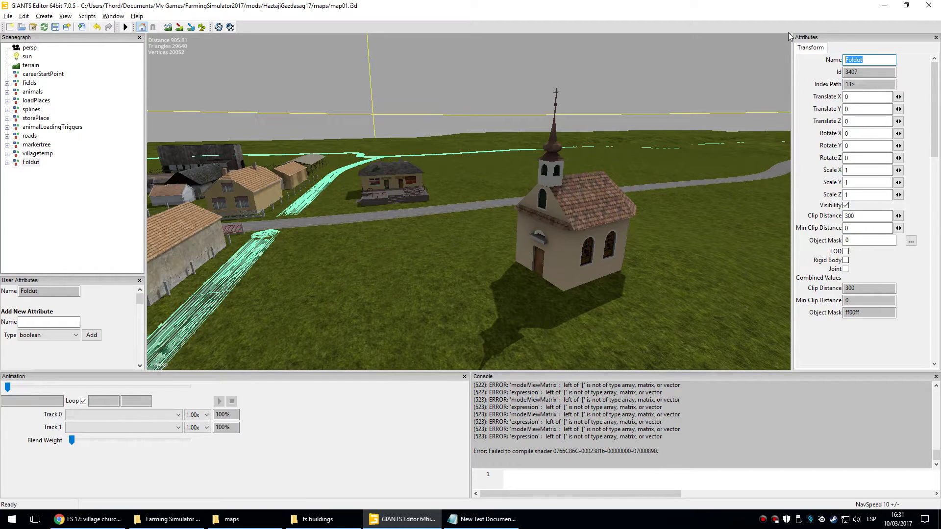
{"action": "type", "text": "d"}
{"action": "type", "text": "irttracks"}
{"action": "key", "text": "Return"}
{"action": "key", "text": "Escape"}
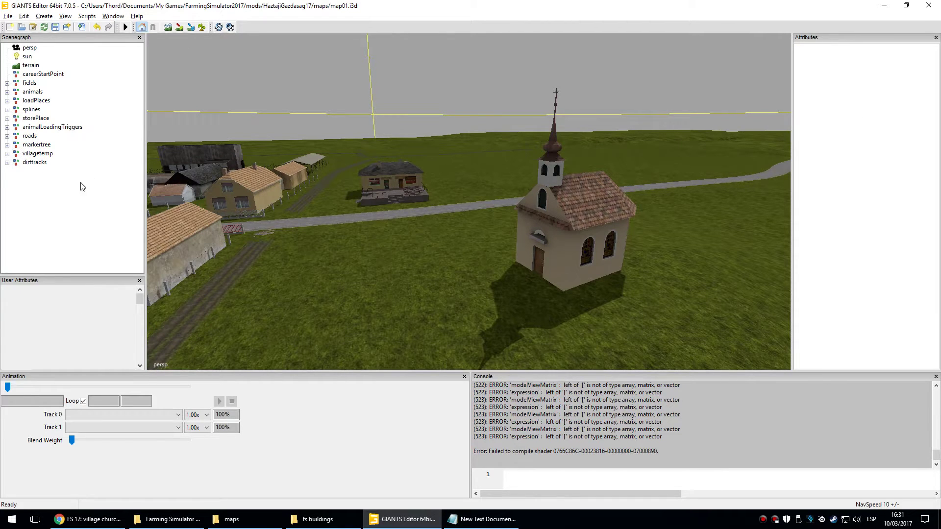
Highlight the buildings in the villagetemp group to check what it covers, and clear the selection.
{"action": "right_click_drag", "start_coordinate": [355, 227], "coordinate": [255, 224]}
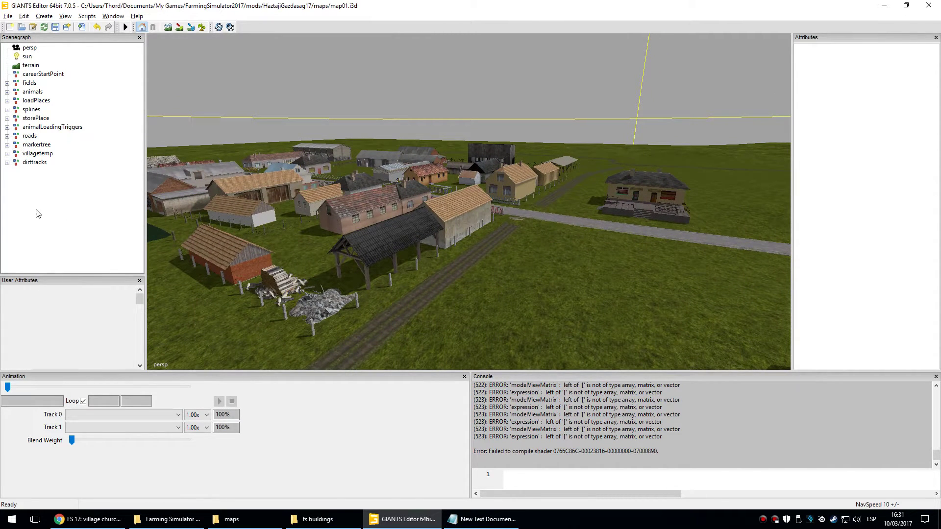
{"action": "left_click", "coordinate": [41, 153]}
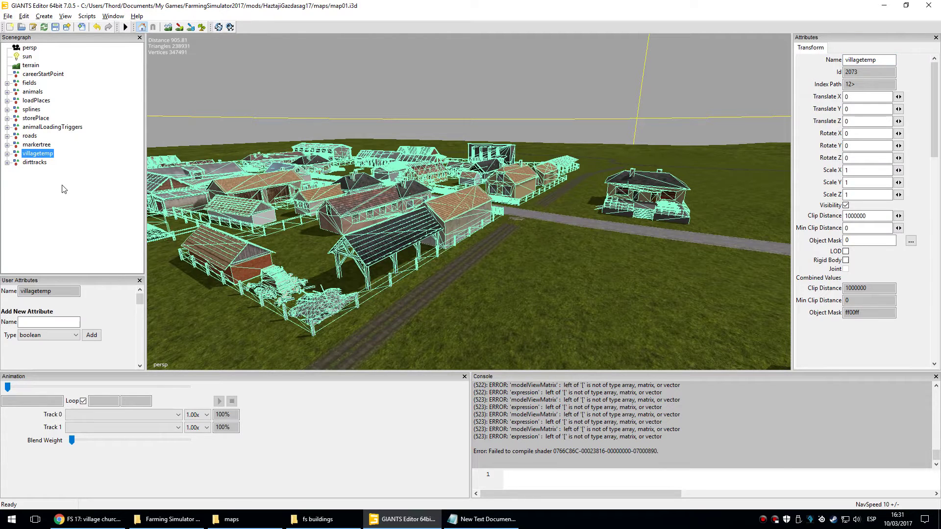
{"action": "left_click", "coordinate": [520, 260]}
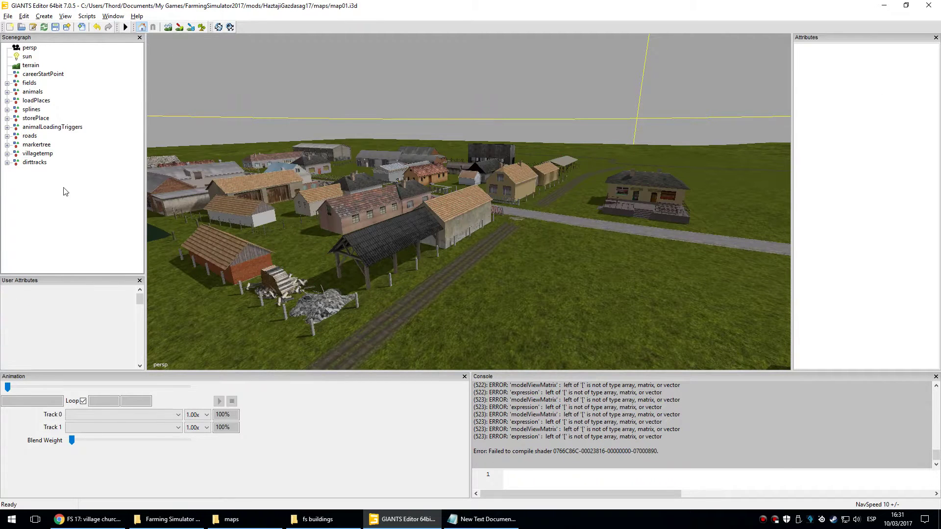
Create a transform group at the scenegraph's top level and name it village.
{"action": "left_click", "coordinate": [45, 16]}
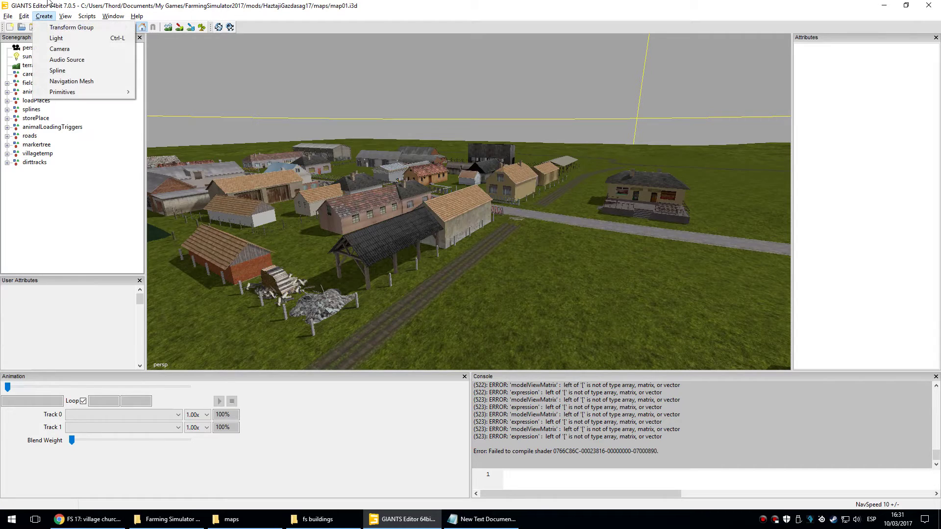
{"action": "left_click", "coordinate": [71, 27]}
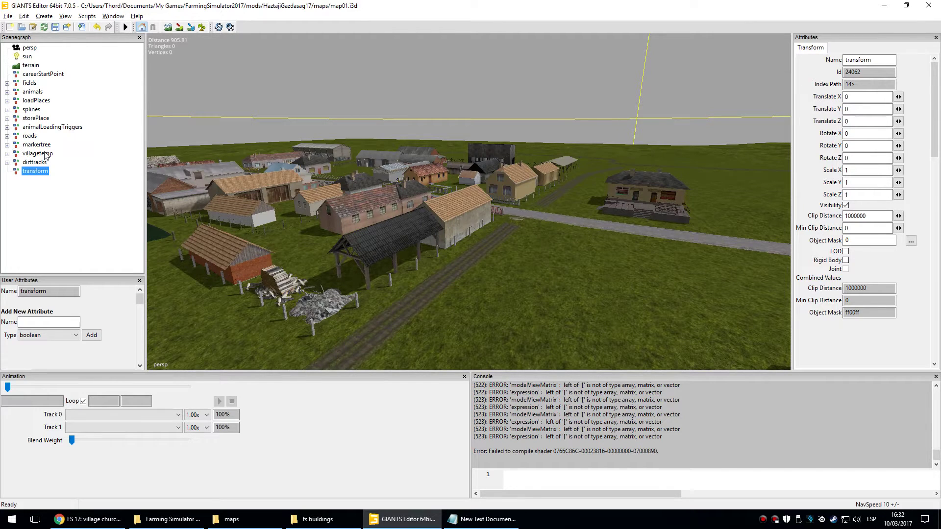
{"action": "left_click", "coordinate": [875, 60]}
{"action": "key", "text": "ctrl+a"}
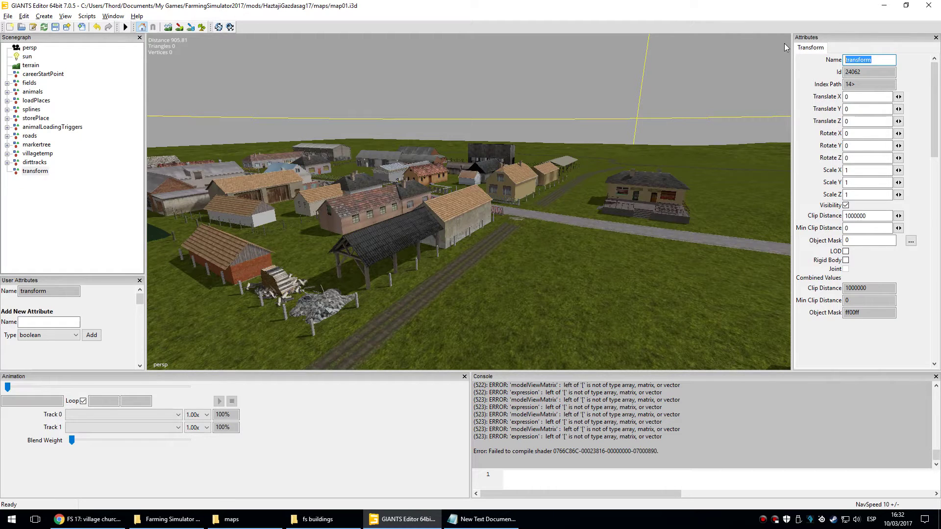
{"action": "type", "text": "village"}
{"action": "key", "text": "Return"}
{"action": "left_click", "coordinate": [30, 171]}
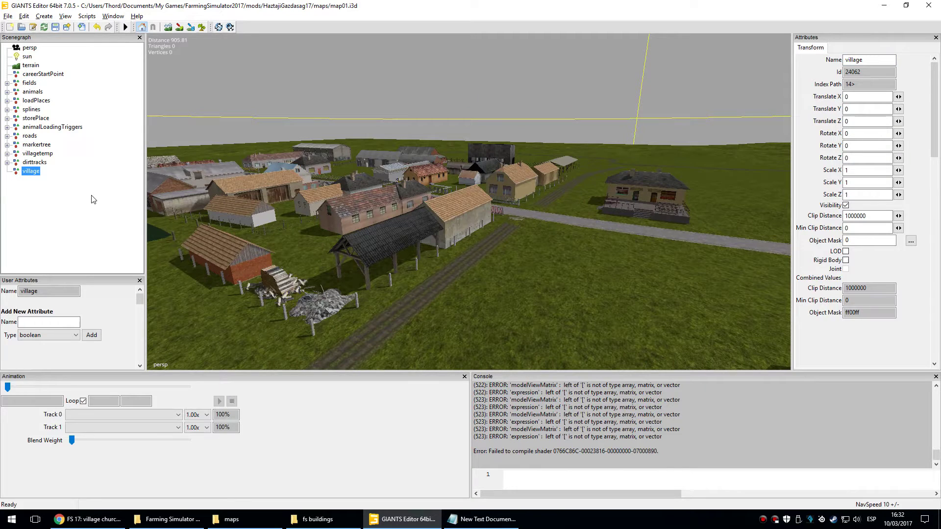
Create another top-level transform group and name it church.
{"action": "left_click", "coordinate": [35, 153]}
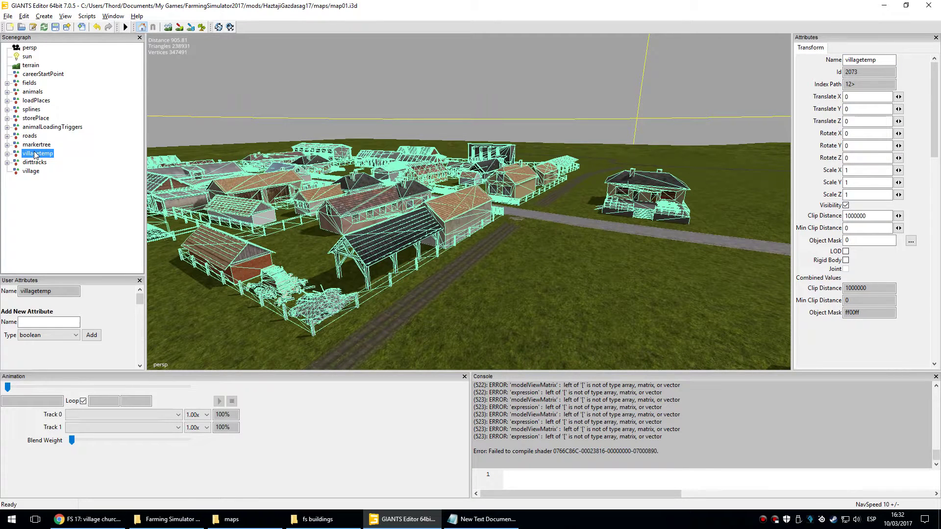
{"action": "left_click", "coordinate": [31, 171]}
{"action": "left_click", "coordinate": [38, 171]}
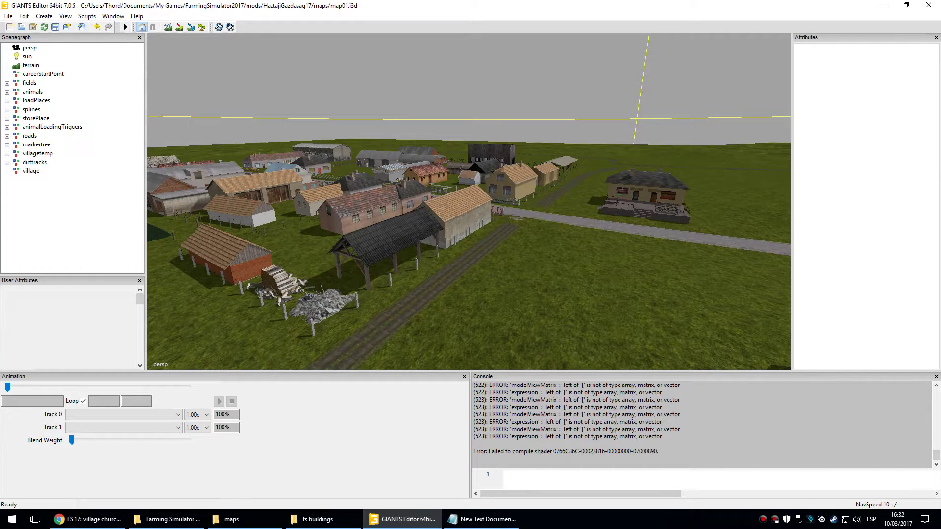
{"action": "left_click", "coordinate": [43, 15]}
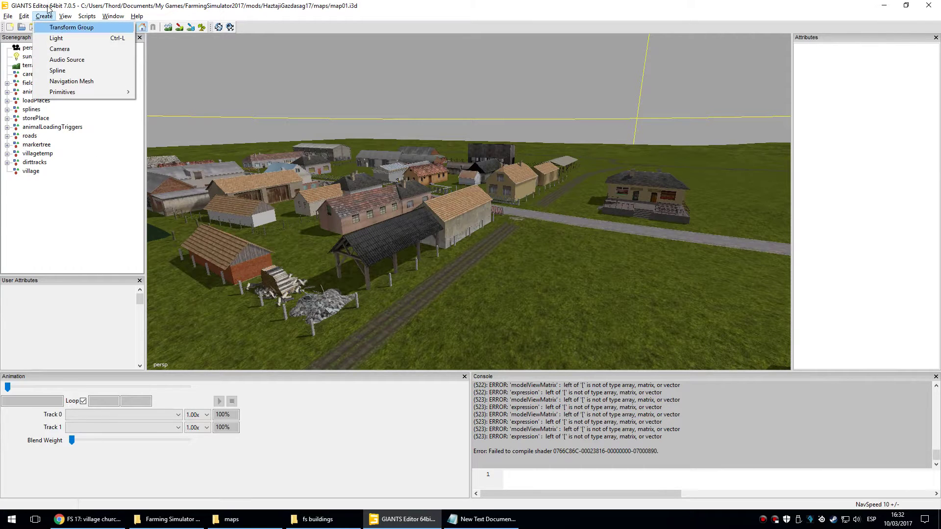
{"action": "left_click", "coordinate": [50, 27]}
{"action": "left_click", "coordinate": [35, 180]}
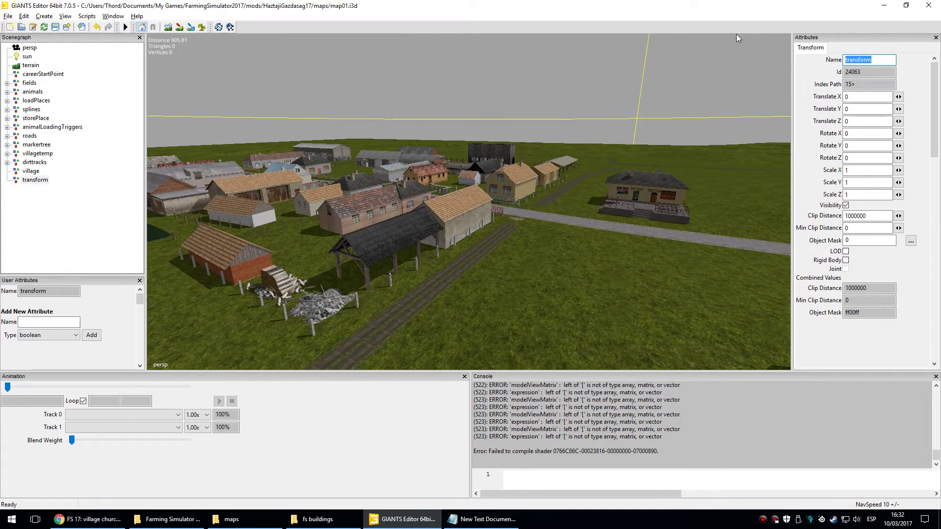
{"action": "type", "text": "church"}
{"action": "key", "text": "Return"}
{"action": "left_click", "coordinate": [106, 199]}
Cut the church group and paste it inside the village group.
{"action": "left_click", "coordinate": [32, 174]}
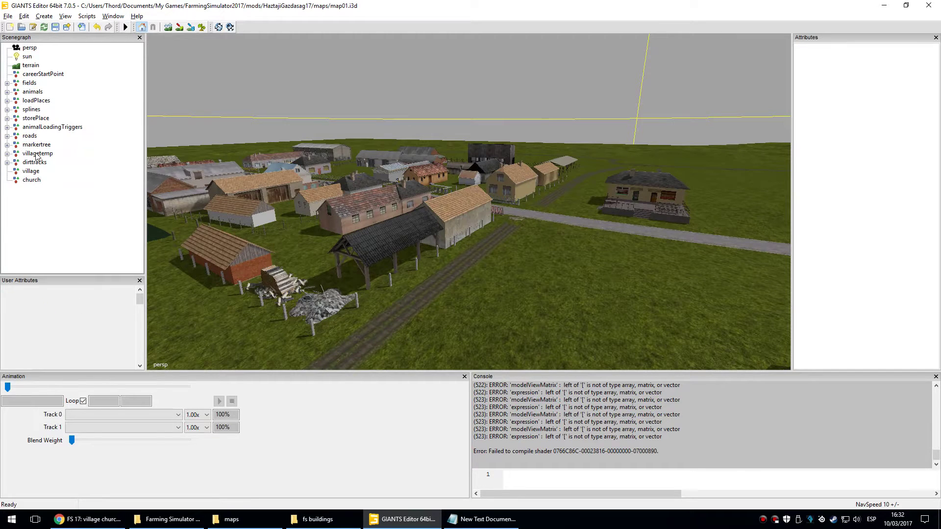
{"action": "key", "text": "Down"}
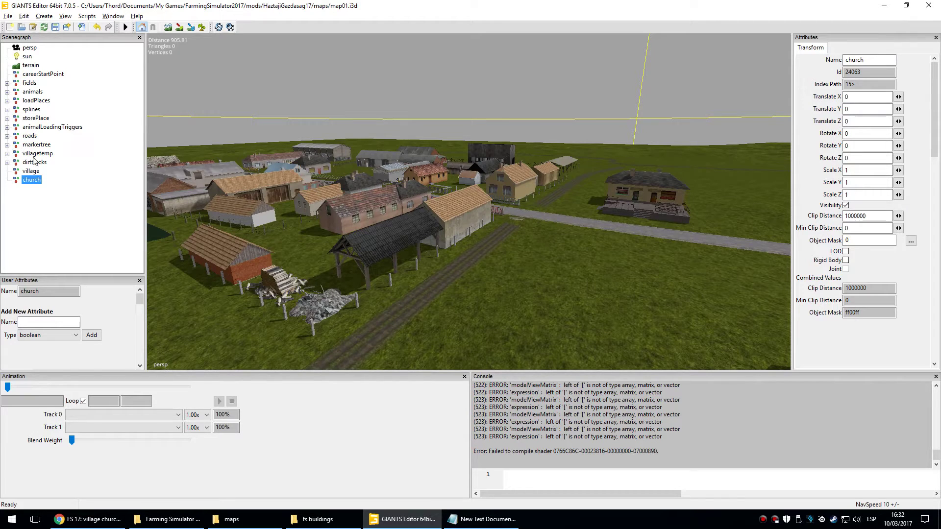
{"action": "left_click", "coordinate": [32, 171]}
{"action": "left_click", "coordinate": [8, 144]}
{"action": "left_click", "coordinate": [8, 143]}
{"action": "key", "text": "Down"}
{"action": "left_click", "coordinate": [24, 14]}
{"action": "key", "text": "Escape"}
{"action": "left_click", "coordinate": [24, 16]}
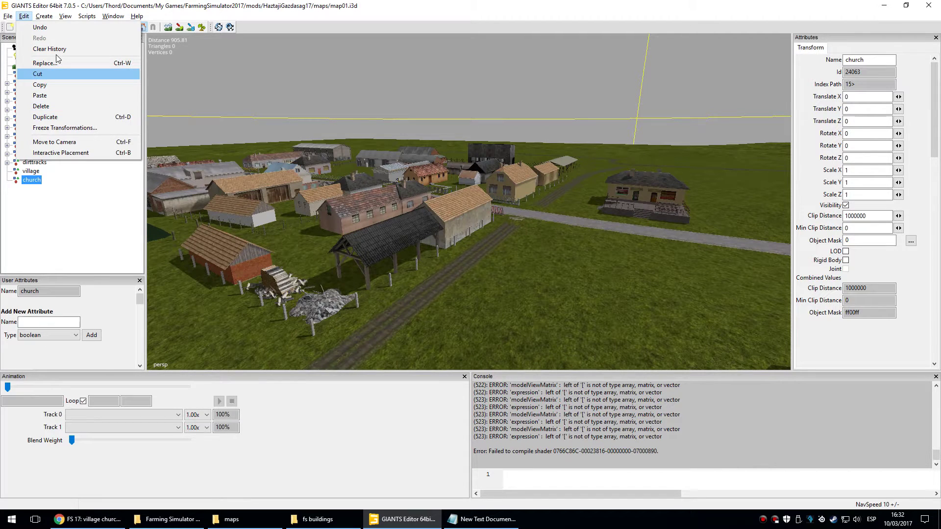
{"action": "key", "text": "Return"}
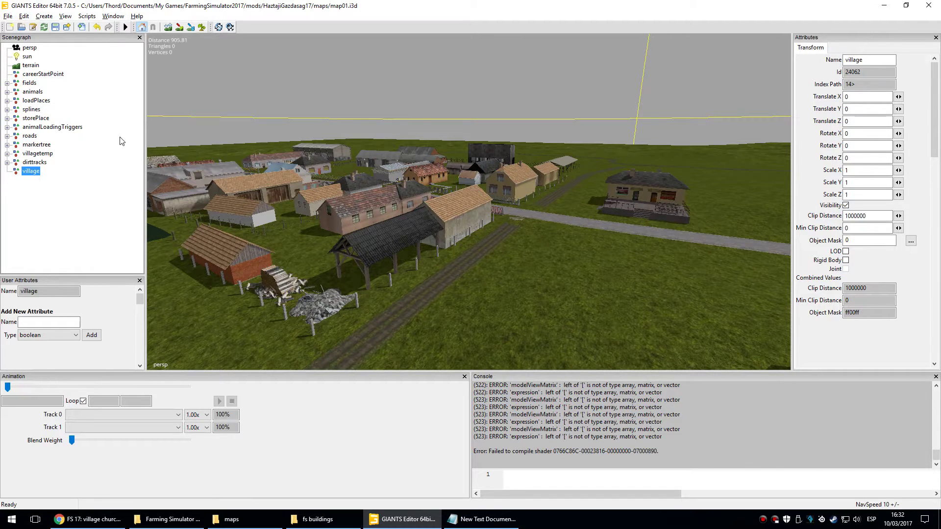
{"action": "left_click", "coordinate": [24, 16]}
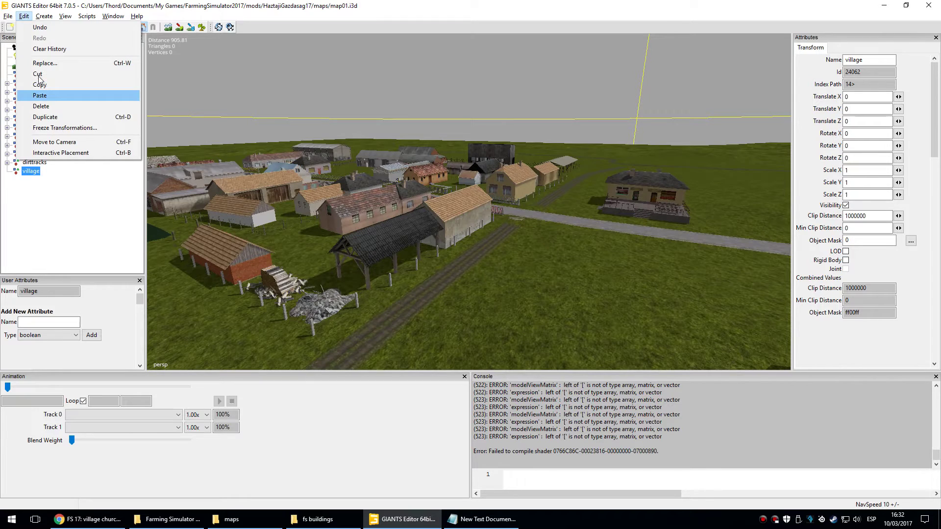
{"action": "key", "text": "Return"}
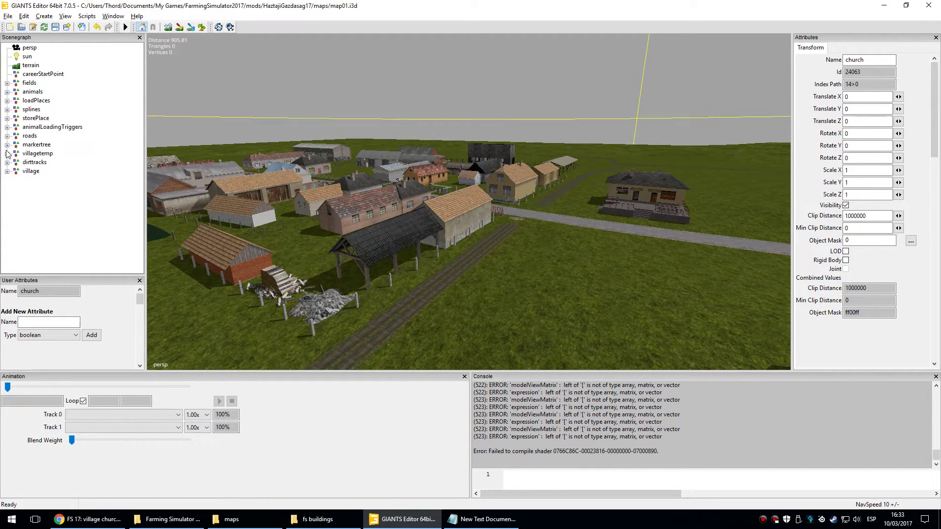
Expand the village group to show its church subgroup and bring the church building into view.
{"action": "left_click", "coordinate": [30, 171]}
{"action": "left_click", "coordinate": [41, 180]}
{"action": "key", "text": "f"}
{"action": "mouse_move", "coordinate": [592, 262]}
{"action": "left_mouse_down", "text": "alt"}
{"action": "mouse_move", "coordinate": [581, 260]}
{"action": "mouse_move", "coordinate": [578, 275]}
{"action": "left_mouse_up", "text": "alt"}
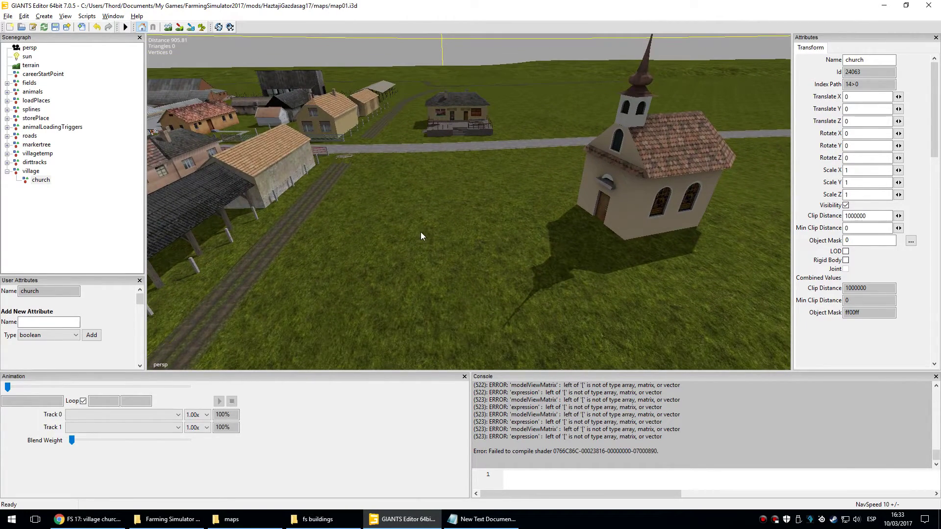
{"action": "left_click", "coordinate": [94, 210]}
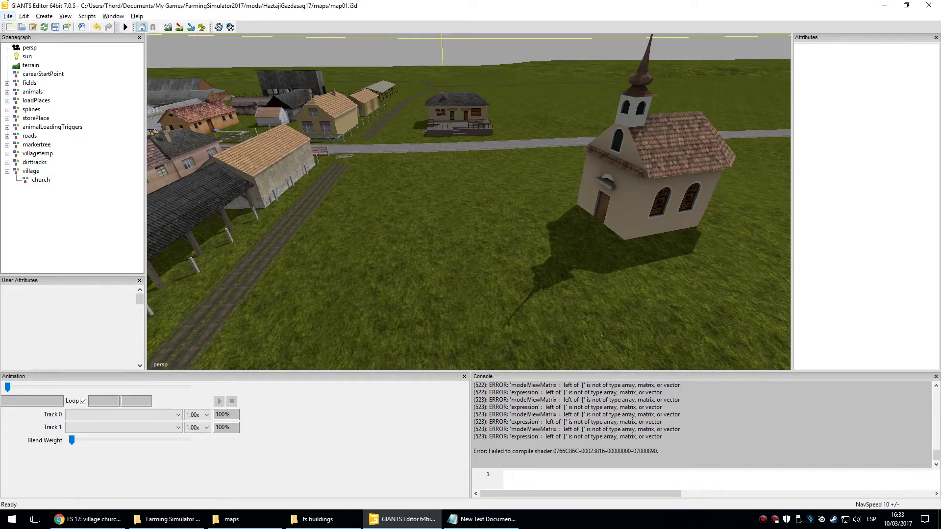
{"action": "left_click", "coordinate": [8, 17]}
{"action": "key", "text": "Escape"}
{"action": "left_click_drag", "start_coordinate": [319, 186], "coordinate": [223, 252], "text": "alt"}
{"action": "left_click", "coordinate": [251, 205]}
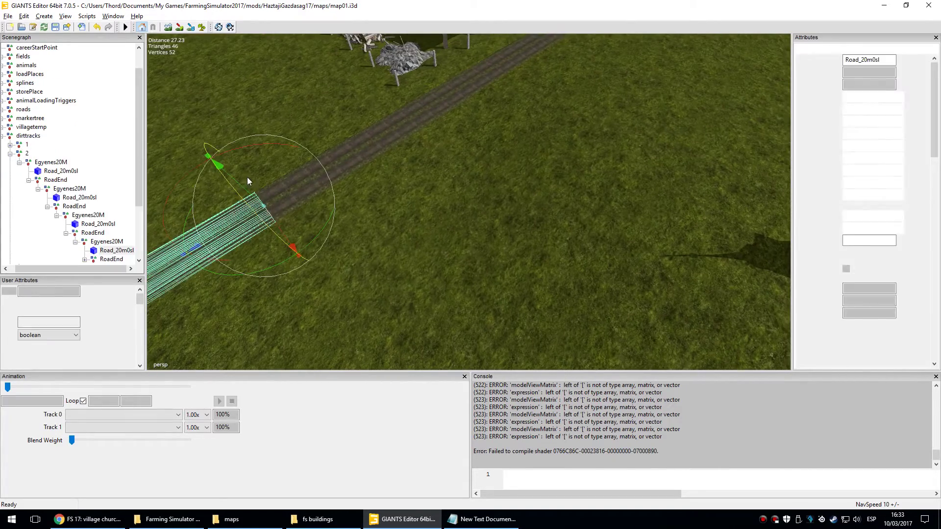
{"action": "left_click", "coordinate": [407, 212]}
{"action": "left_click_drag", "start_coordinate": [407, 212], "coordinate": [565, 120], "text": "alt"}
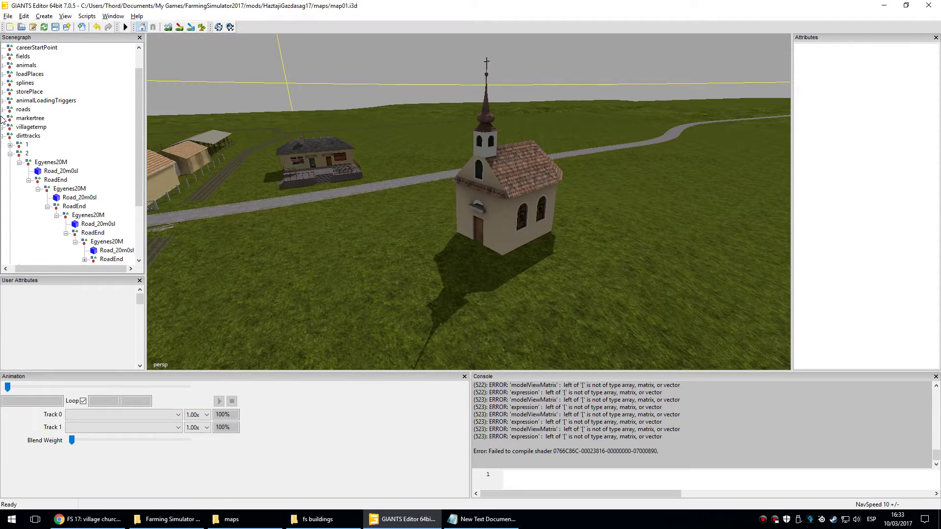
{"action": "left_click_drag", "start_coordinate": [45, 269], "coordinate": [23, 268]}
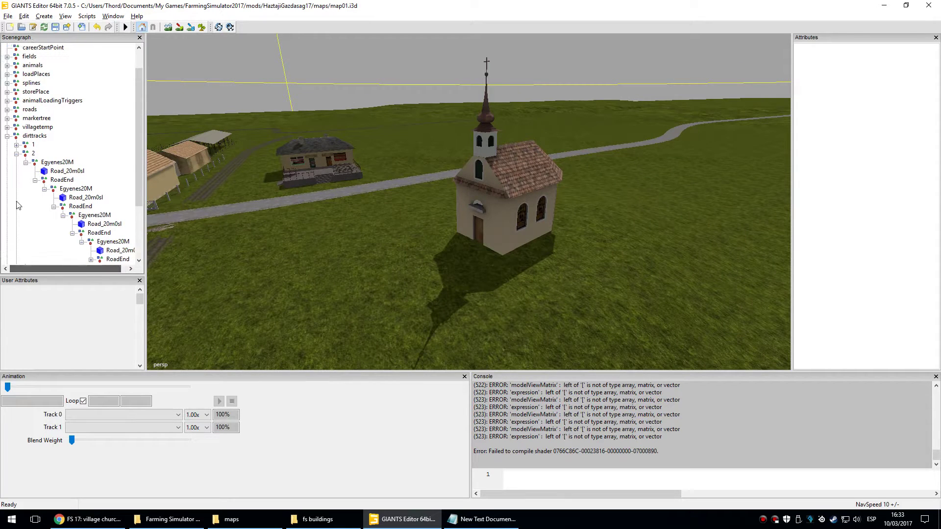
{"action": "left_click", "coordinate": [7, 118]}
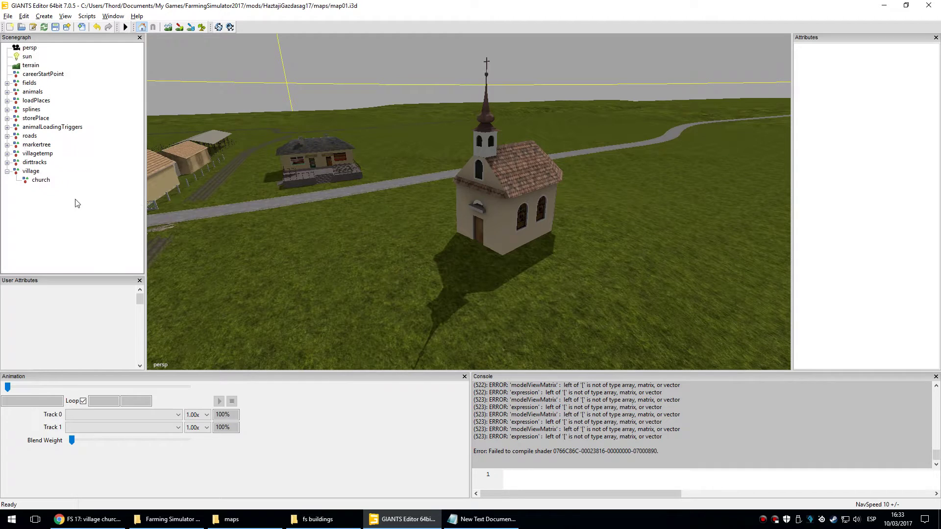
Select the church group inside village and switch to the Farming Simulator 17 folder in File Explorer.
{"action": "left_click", "coordinate": [27, 178]}
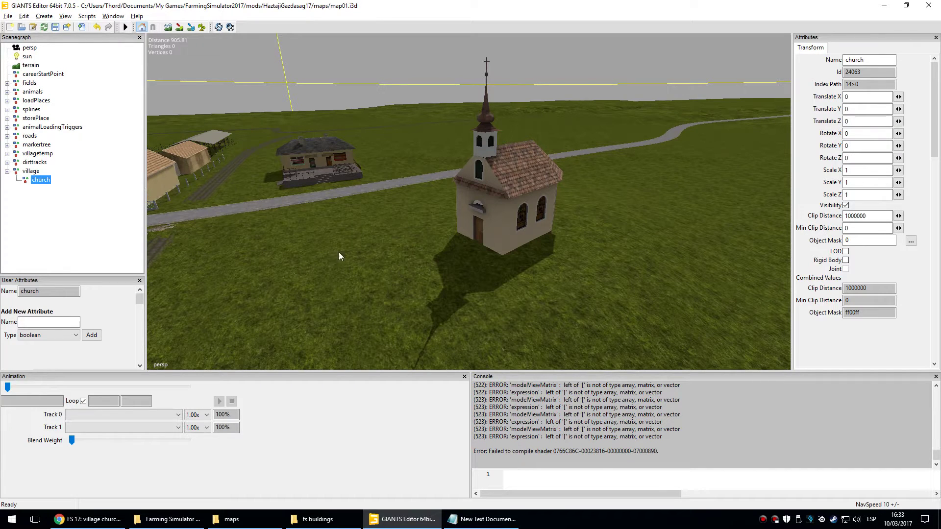
{"action": "right_click_drag", "start_coordinate": [358, 205], "coordinate": [354, 234], "text": "alt"}
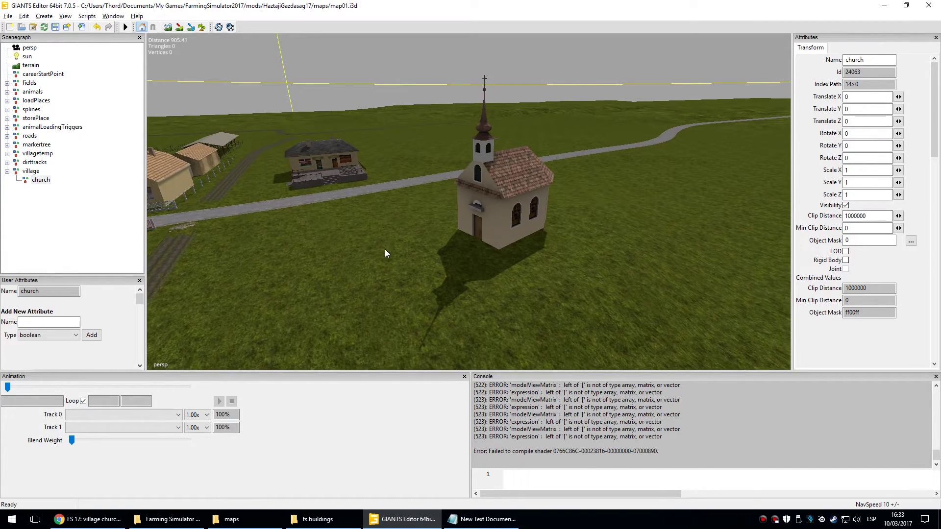
{"action": "left_click_drag", "start_coordinate": [385, 253], "coordinate": [377, 254], "text": "alt"}
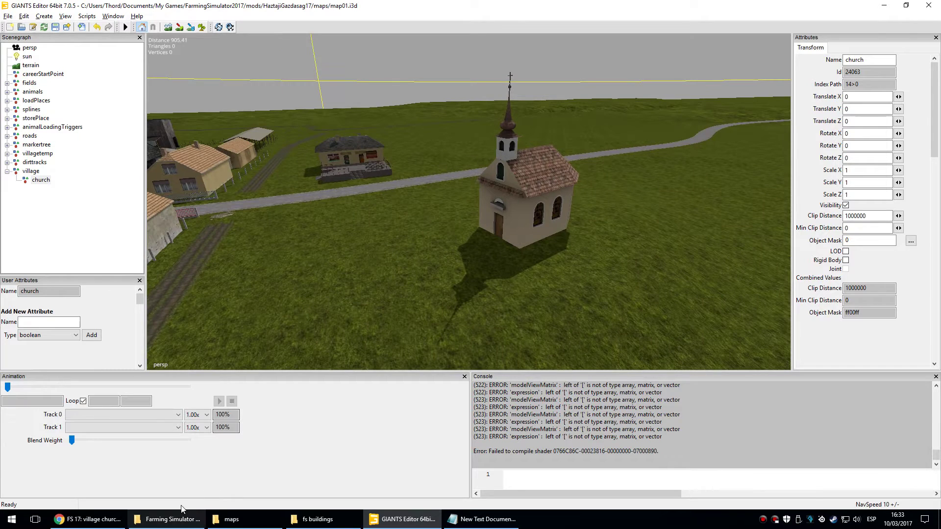
{"action": "left_click", "coordinate": [167, 519]}
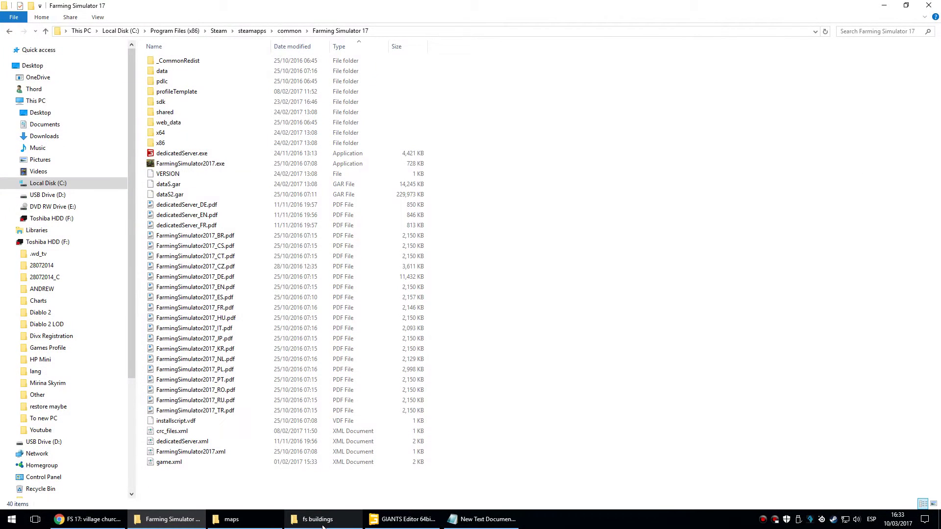
Open the HaztajiGazdasag17 mod's objects folder in File Explorer and look inside its temp subfolder.
{"action": "left_click", "coordinate": [323, 525]}
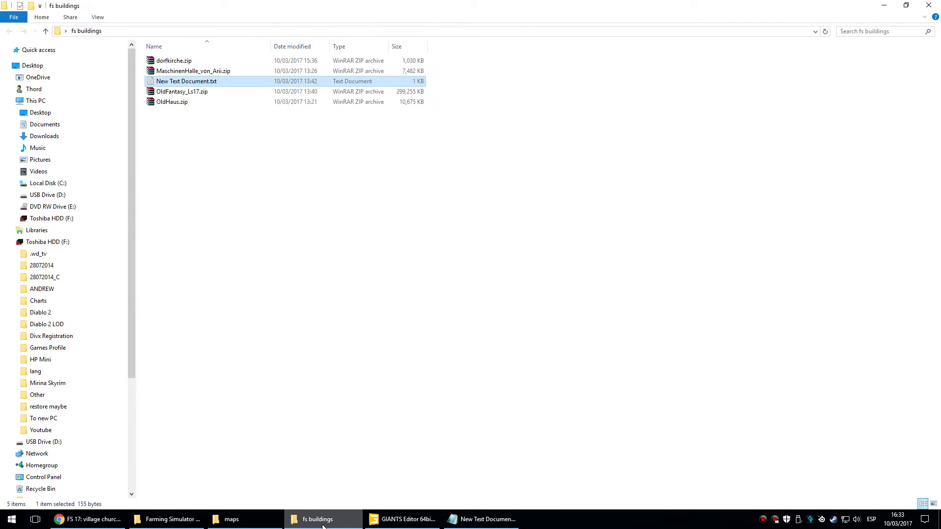
{"action": "left_click", "coordinate": [231, 522]}
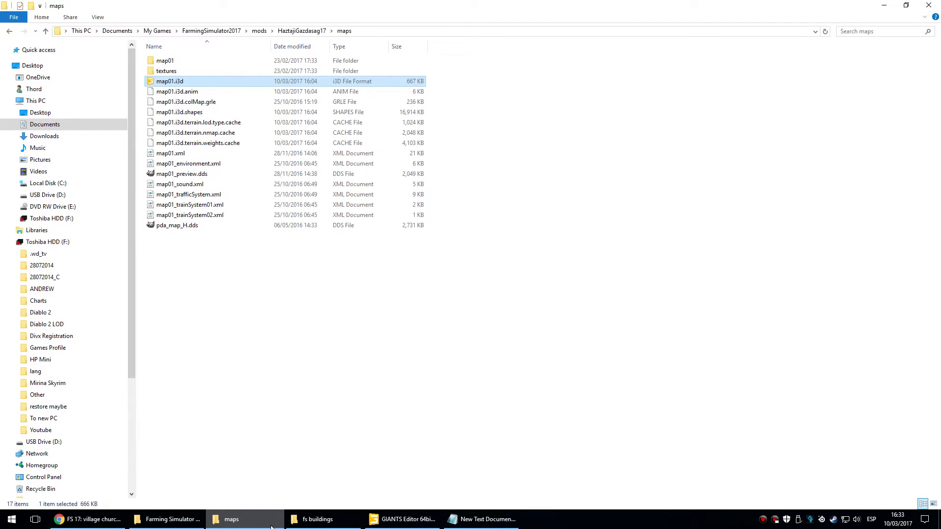
{"action": "left_click", "coordinate": [305, 31]}
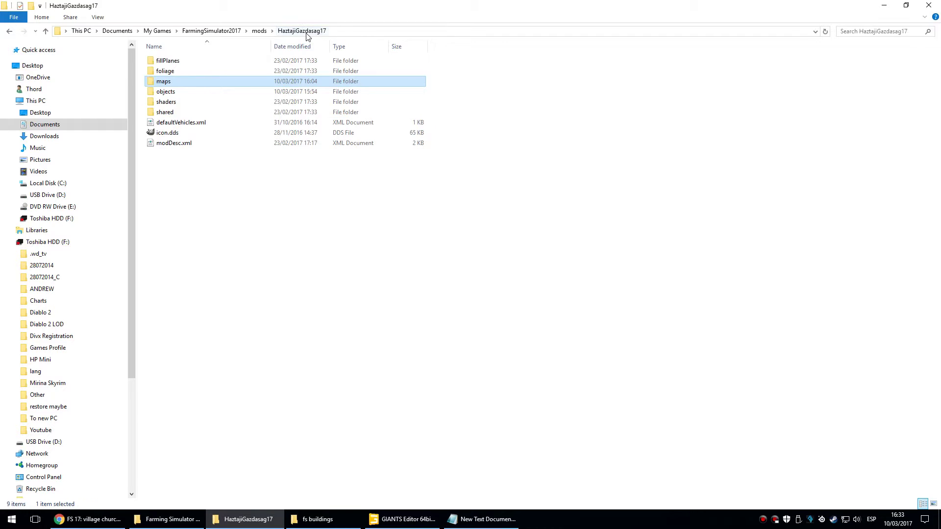
{"action": "double_click", "coordinate": [205, 93]}
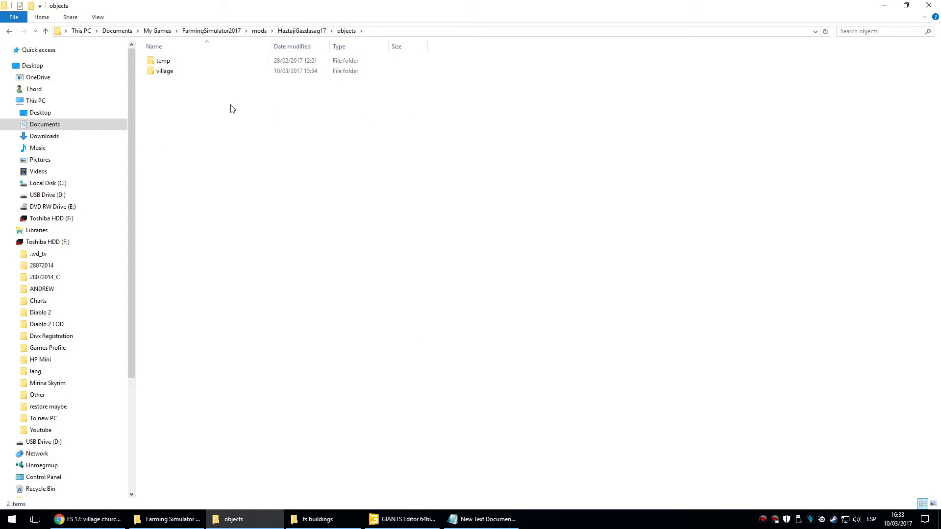
{"action": "left_click", "coordinate": [223, 60]}
{"action": "key", "text": "Return"}
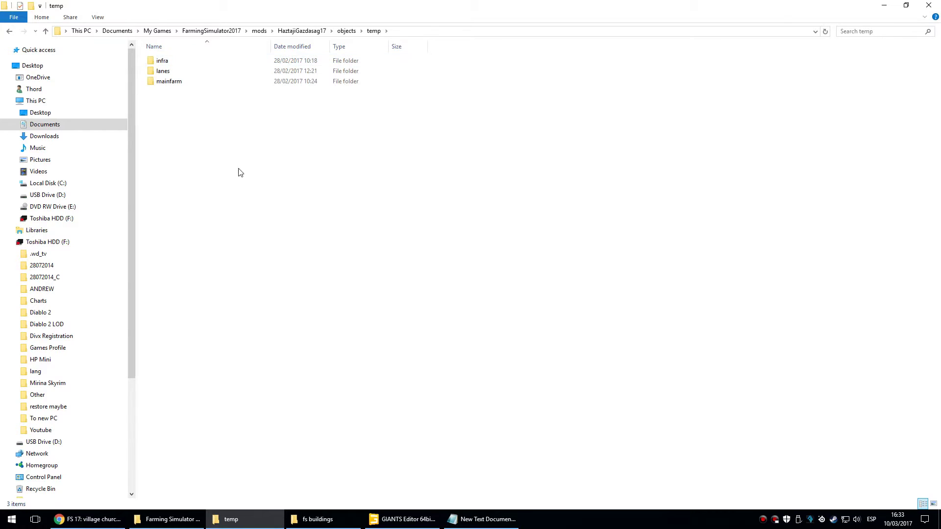
Select the villagetemp group in GIANTS Editor, and return to File Explorer to view the temp folder's mainfarm subfolder.
{"action": "left_click", "coordinate": [402, 518]}
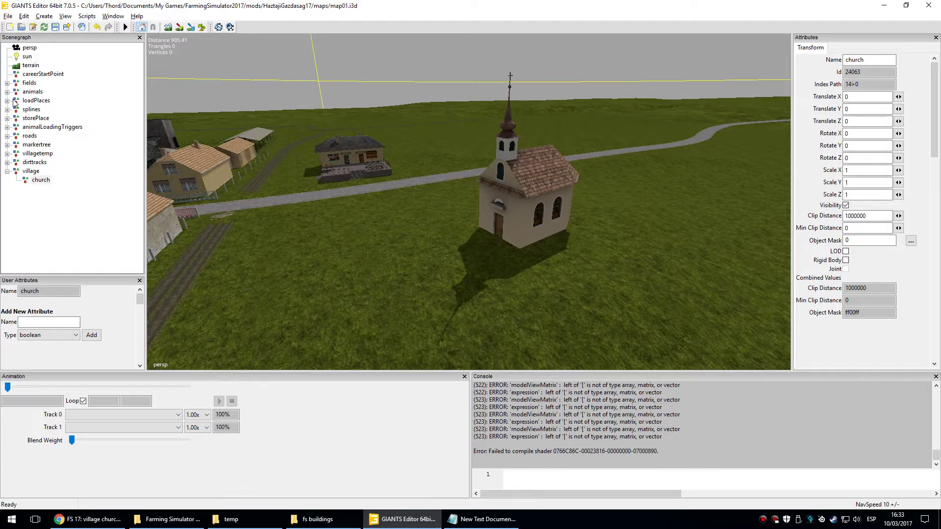
{"action": "left_click", "coordinate": [37, 153]}
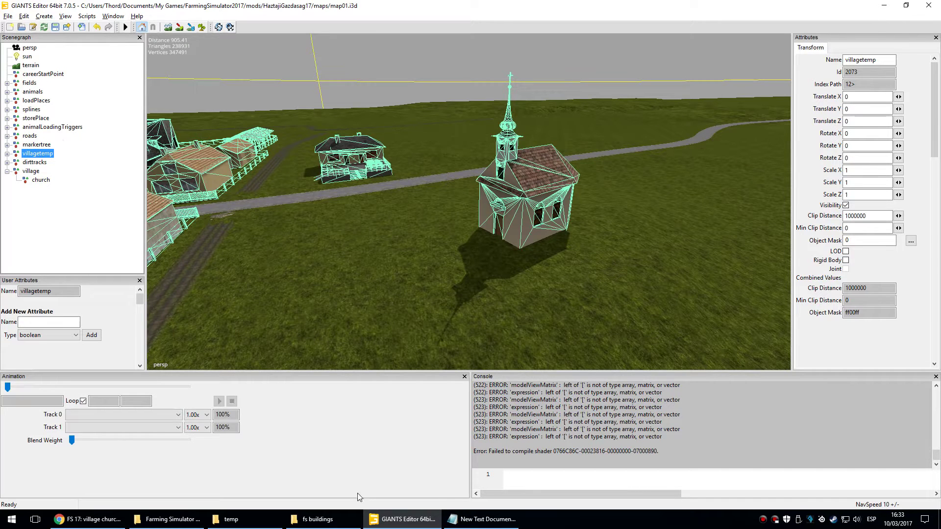
{"action": "left_click", "coordinate": [230, 519]}
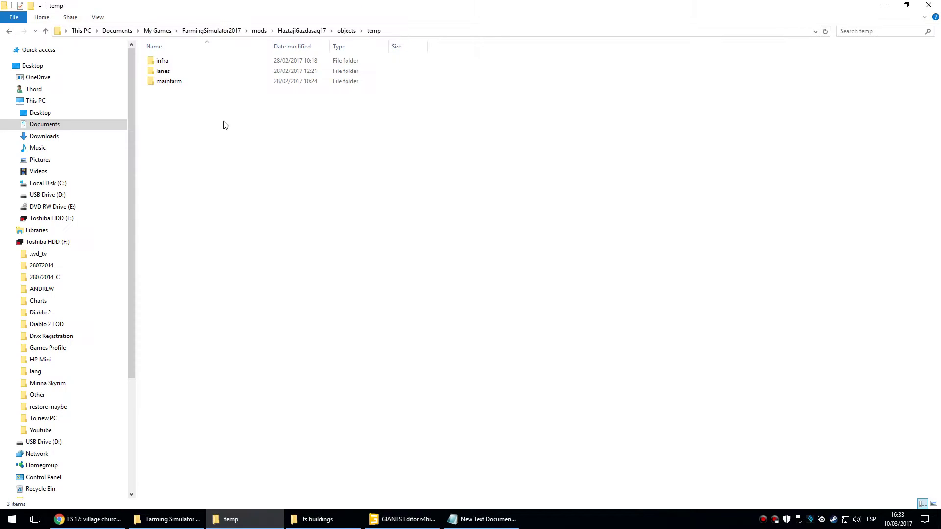
{"action": "double_click", "coordinate": [177, 83]}
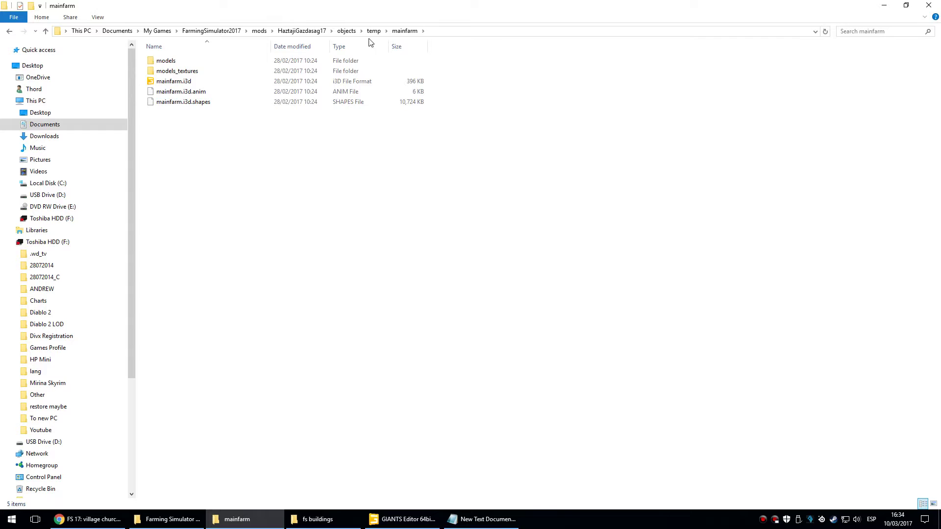
Go back to the map's objects folder and open the church folder inside village.
{"action": "left_click", "coordinate": [345, 31]}
{"action": "left_click", "coordinate": [205, 111]}
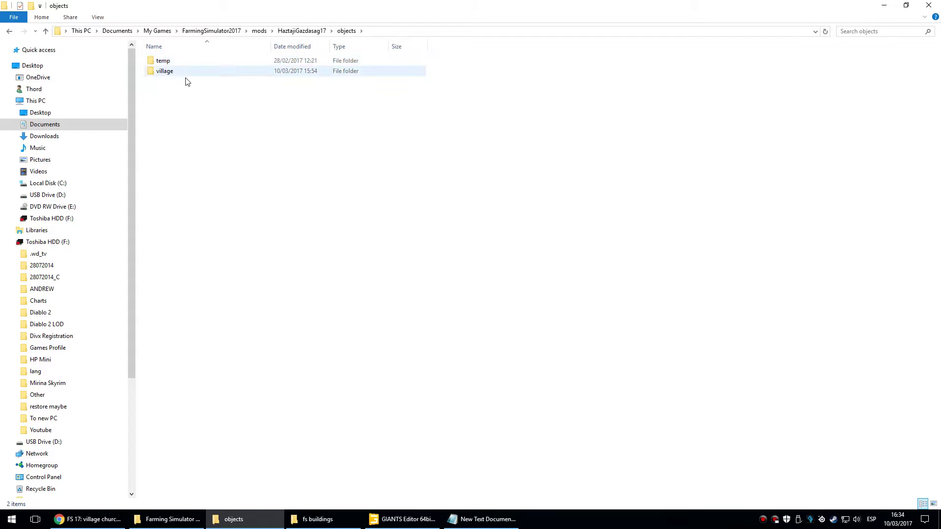
{"action": "left_click", "coordinate": [186, 75]}
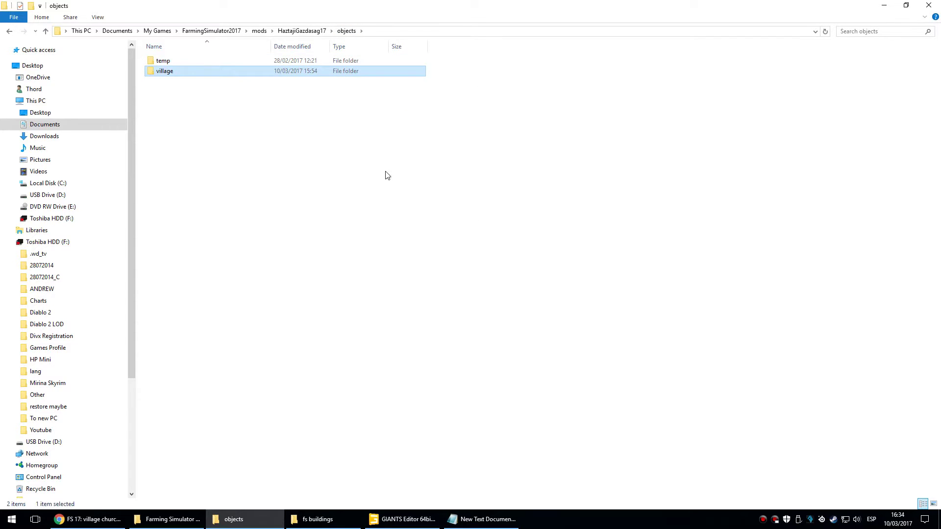
{"action": "double_click", "coordinate": [261, 76]}
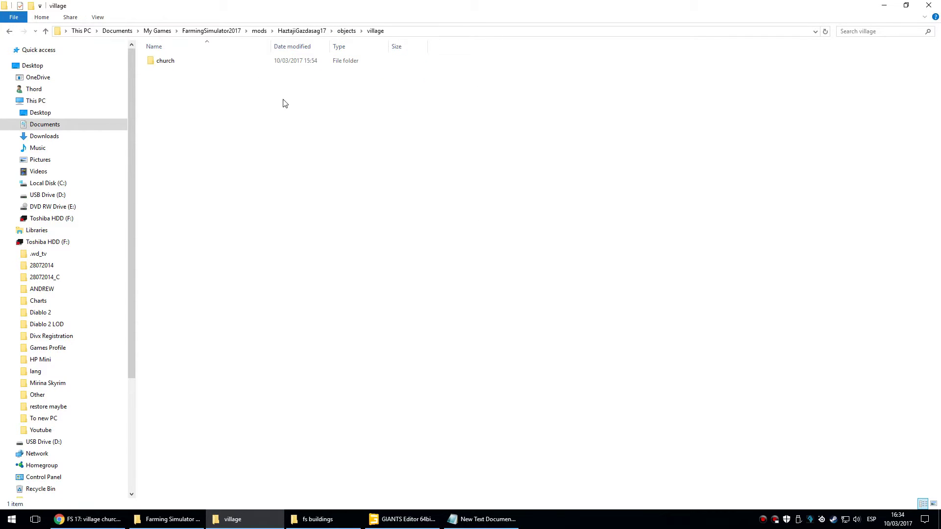
{"action": "double_click", "coordinate": [263, 69]}
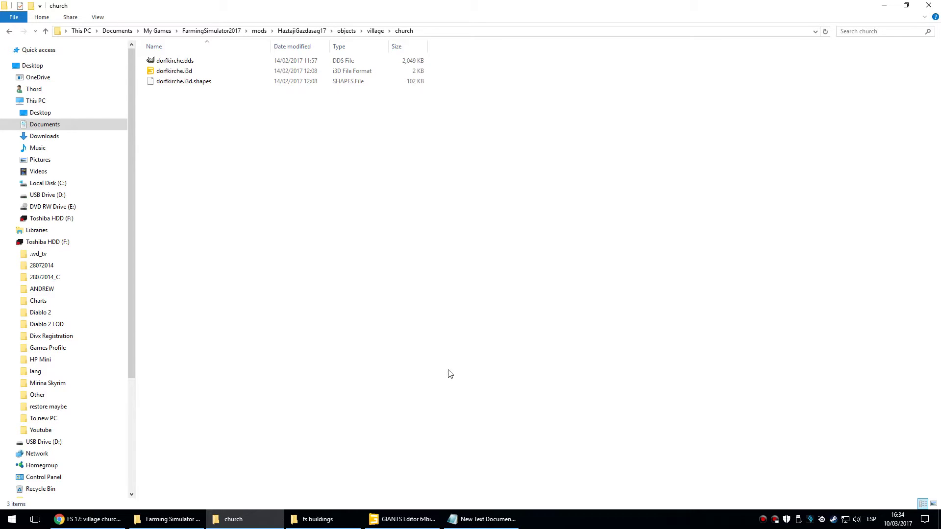
Extract dorfkirche.zip in the fs buildings folder to its own dorfkirche folder and open that folder.
{"action": "mouse_move", "coordinate": [181, 525]}
{"action": "left_click", "coordinate": [357, 478]}
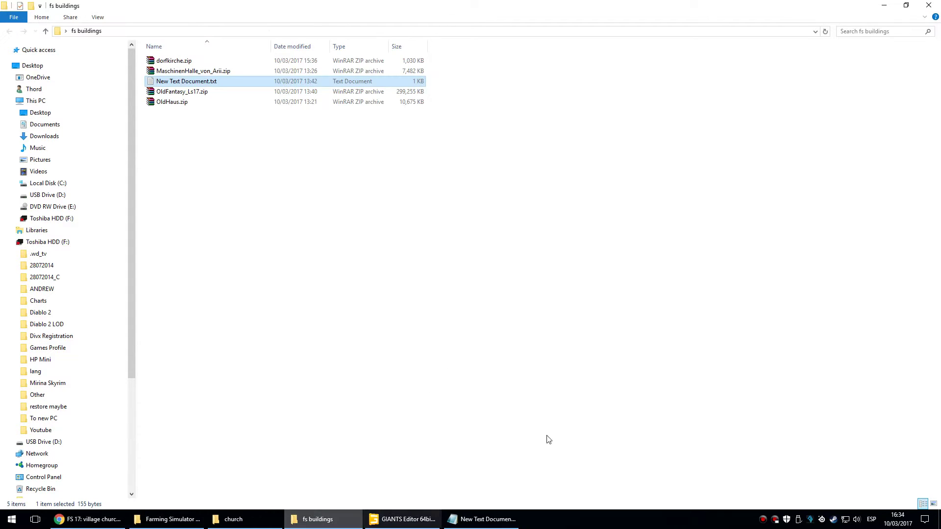
{"action": "left_click", "coordinate": [176, 61]}
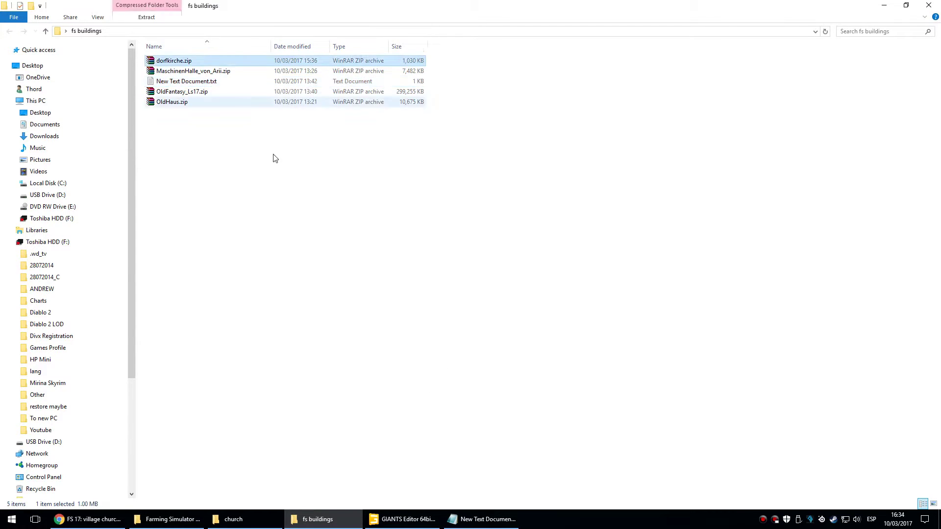
{"action": "right_click", "coordinate": [223, 65]}
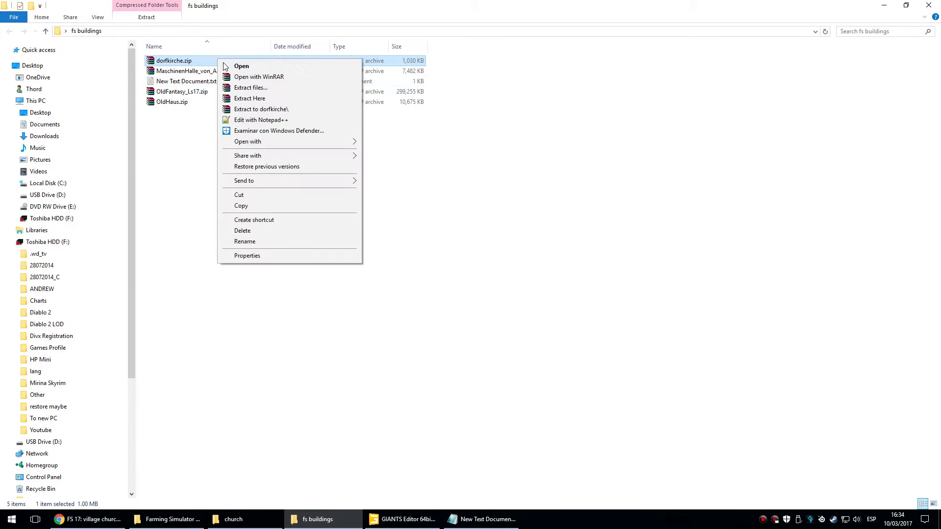
{"action": "left_click", "coordinate": [305, 112]}
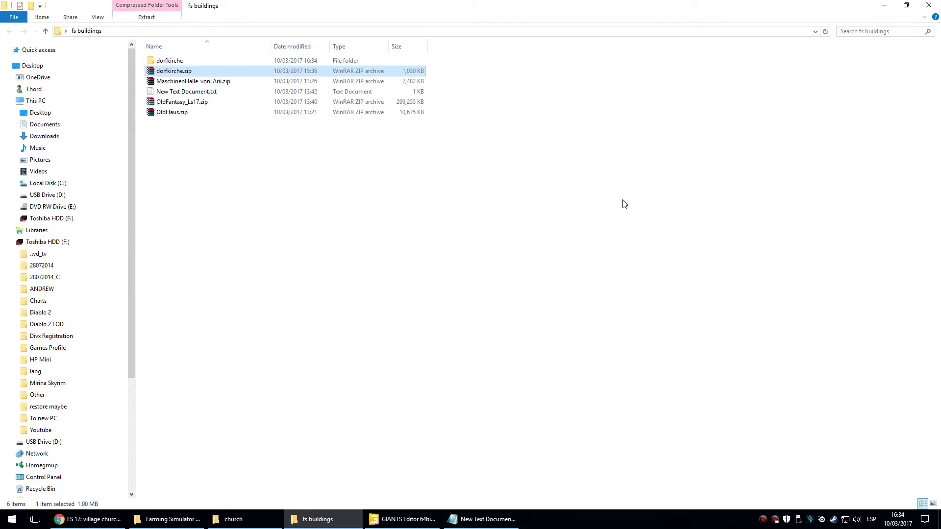
{"action": "left_click", "coordinate": [323, 65]}
{"action": "double_click", "coordinate": [323, 66]}
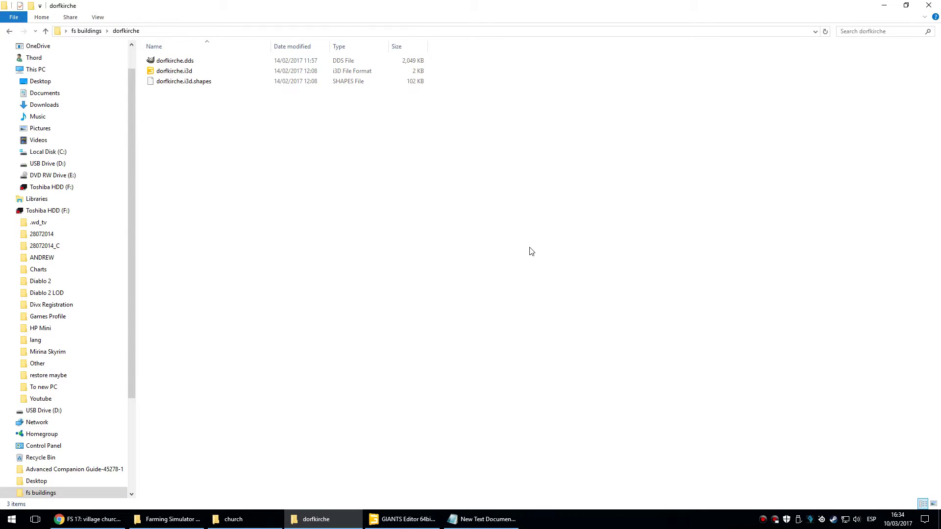
Compare the extracted dorfkirche files with those in the map's church folder, and select dorfkirche.i3d in the church folder.
{"action": "left_click", "coordinate": [240, 521]}
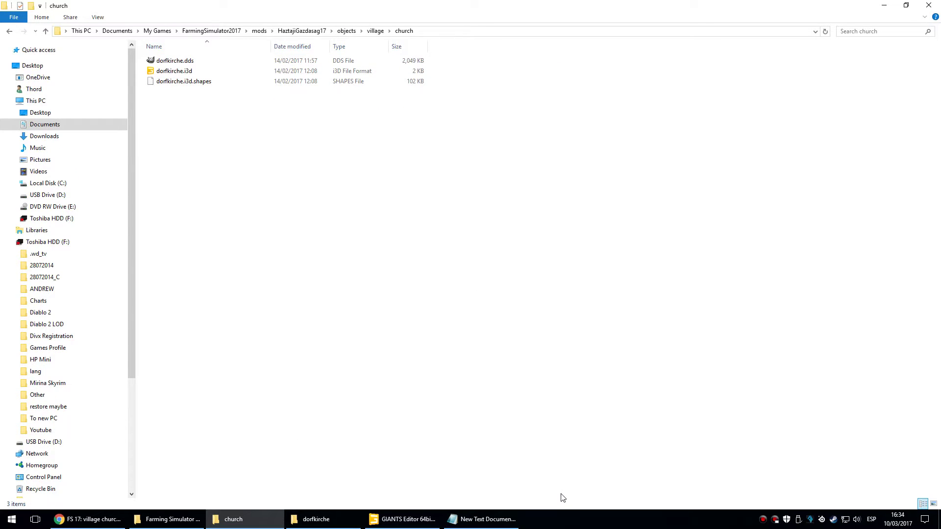
{"action": "left_click", "coordinate": [319, 520]}
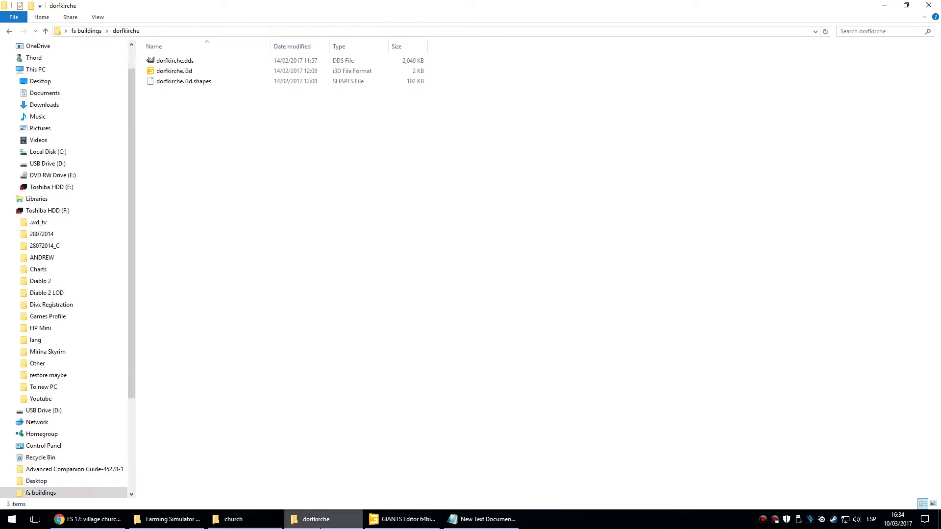
{"action": "left_click", "coordinate": [237, 519]}
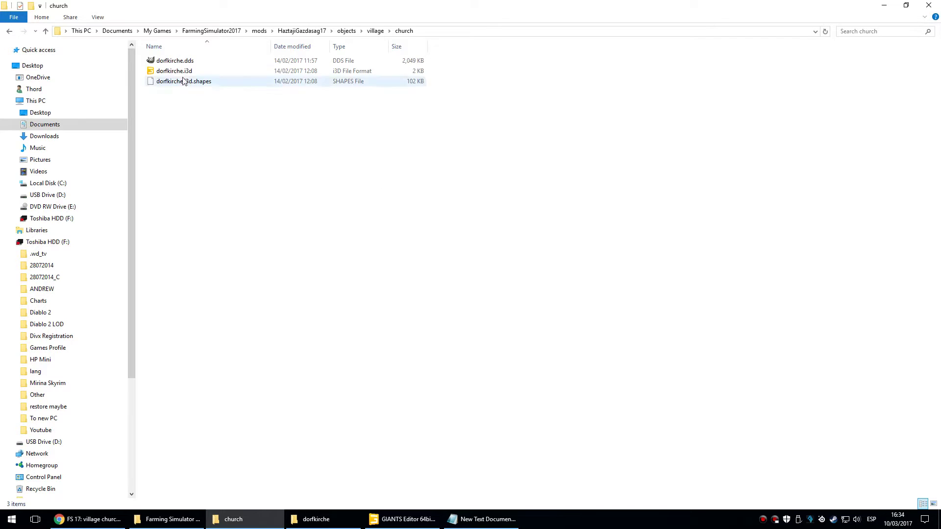
{"action": "key", "text": "Down"}
{"action": "key", "text": "Down"}
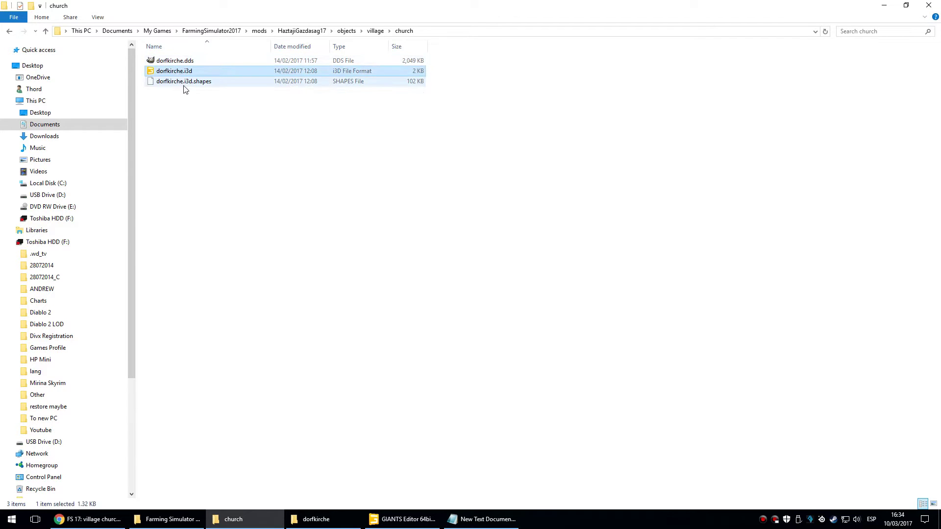
Import dorfkirche.i3d from the mod's objects/village/church folder into the map in GIANTS Editor.
{"action": "left_click", "coordinate": [427, 521]}
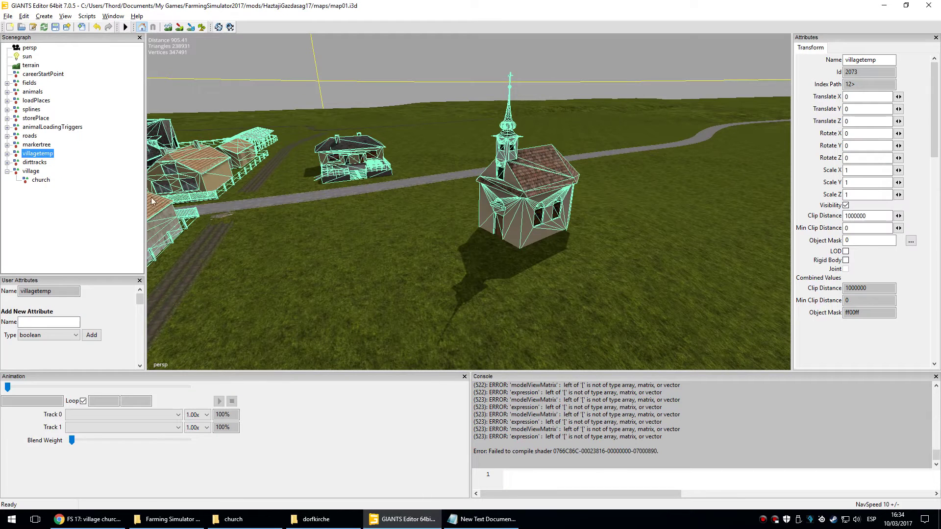
{"action": "left_click", "coordinate": [344, 237]}
{"action": "key", "text": "alt+f"}
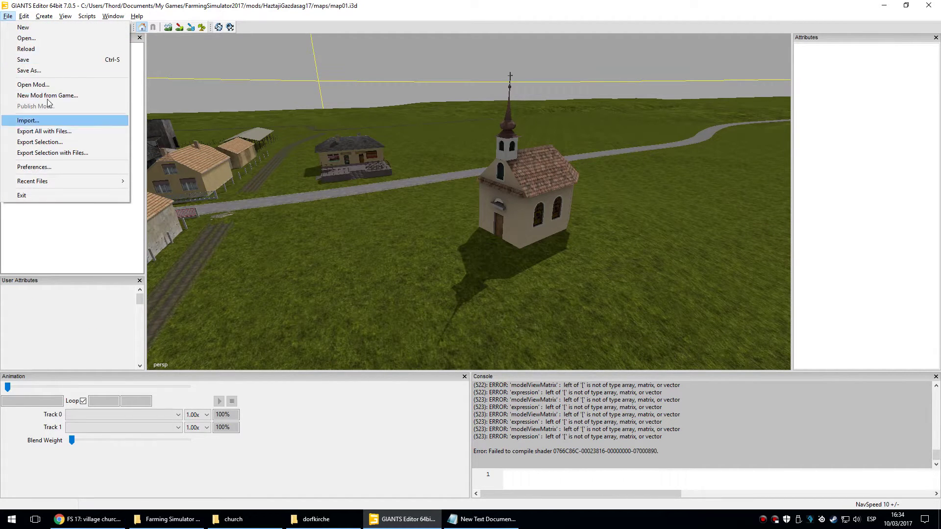
{"action": "left_click", "coordinate": [27, 120]}
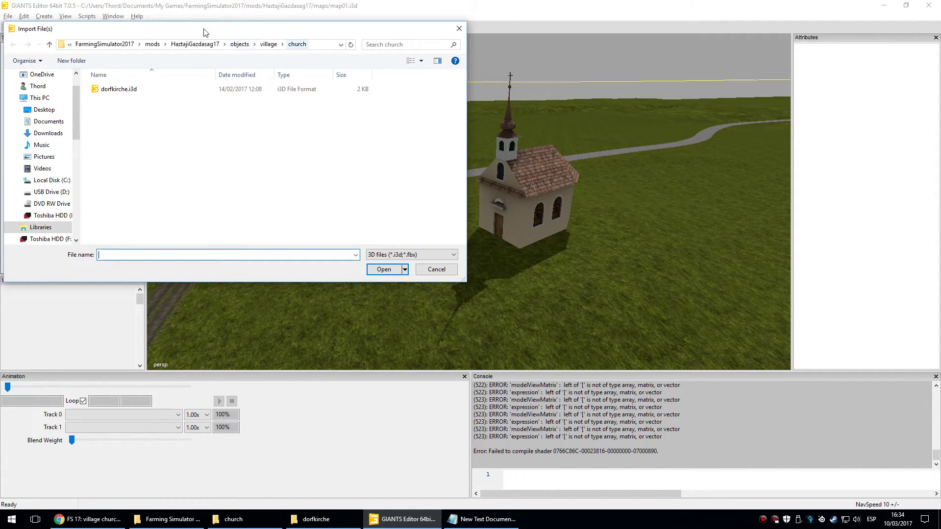
{"action": "left_click", "coordinate": [119, 88]}
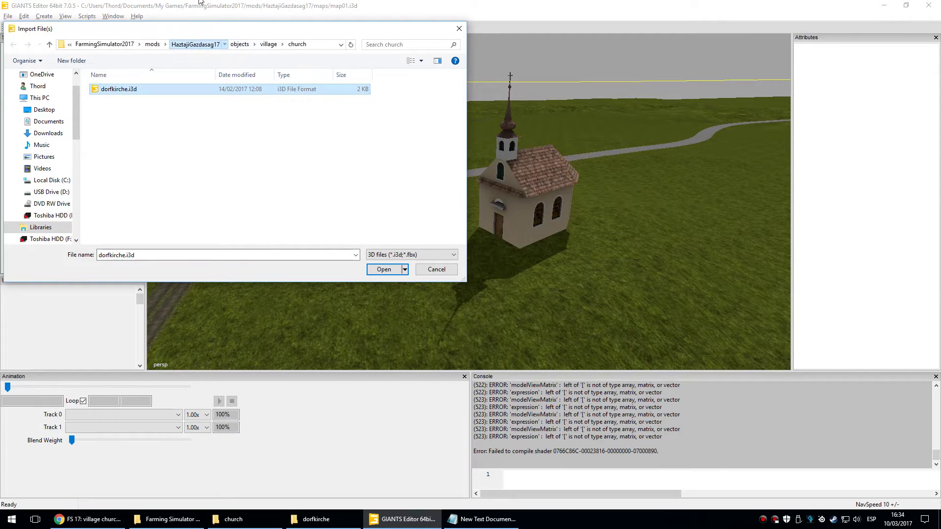
{"action": "left_click", "coordinate": [195, 44]}
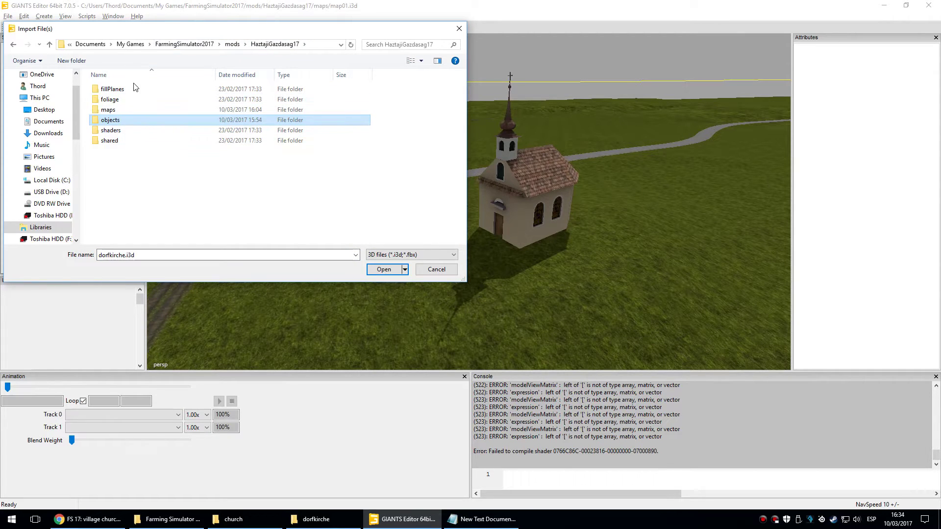
{"action": "key", "text": "Return"}
{"action": "key", "text": "Down"}
{"action": "key", "text": "Down"}
{"action": "key", "text": "Return"}
{"action": "key", "text": "Down"}
{"action": "key", "text": "Return"}
{"action": "key", "text": "Down"}
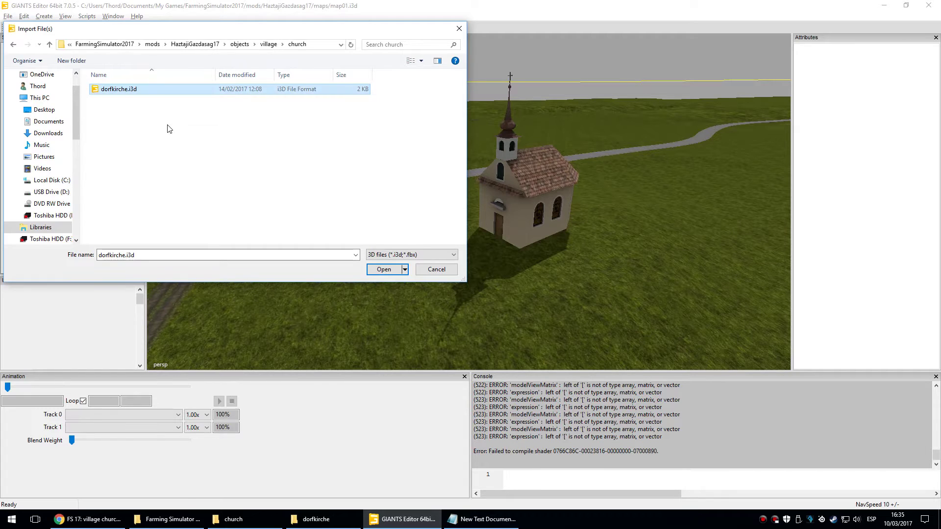
{"action": "left_click", "coordinate": [384, 269]}
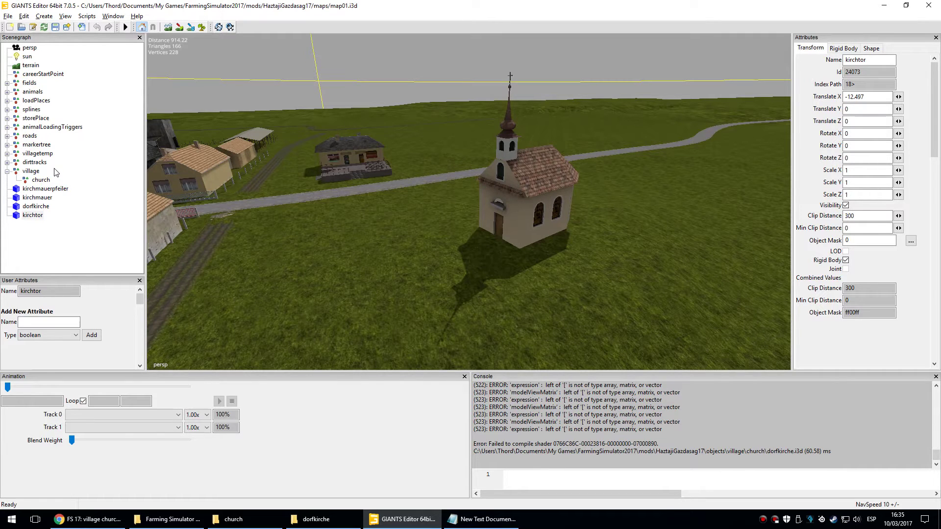
Frame the imported kirchtor gate and inspect the church parts, selecting the kirchmauer wall and the kirchmauerpfeiler pillar.
{"action": "key", "text": "Down"}
{"action": "key", "text": "Down"}
{"action": "key", "text": "Down"}
{"action": "key", "text": "Down"}
{"action": "key", "text": "f"}
{"action": "middle_click_drag", "start_coordinate": [374, 111], "coordinate": [395, 117]}
{"action": "scroll", "coordinate": [392, 147], "scroll_direction": "down", "scroll_amount": 5}
{"action": "middle_click_drag", "start_coordinate": [388, 185], "coordinate": [376, 232]}
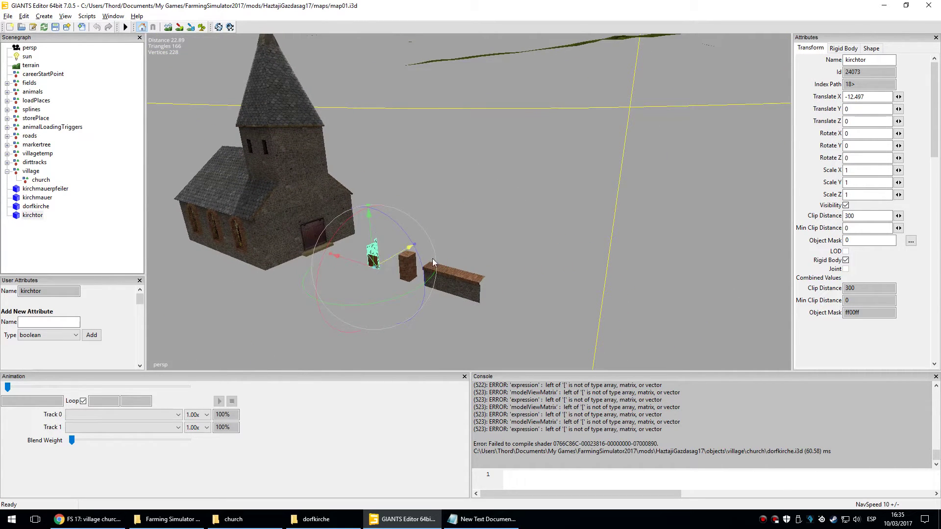
{"action": "left_click", "coordinate": [473, 297]}
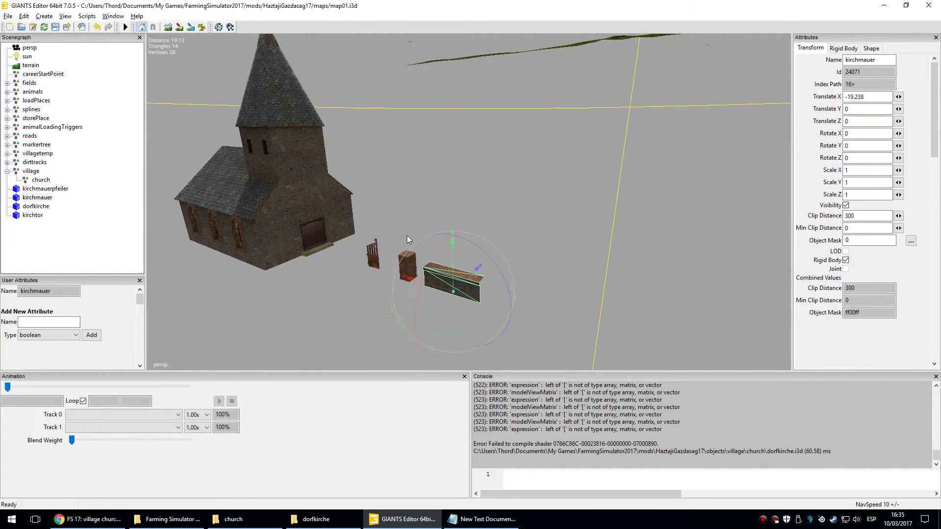
{"action": "left_click", "coordinate": [407, 265]}
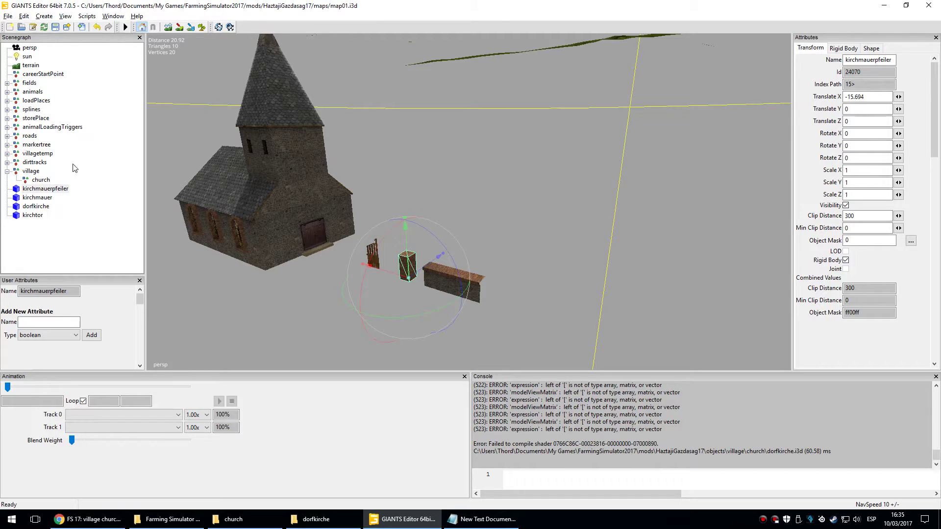
Frame the villagetemp group, and select and zoom in on the existing kostelJiratice church building.
{"action": "left_click", "coordinate": [37, 154]}
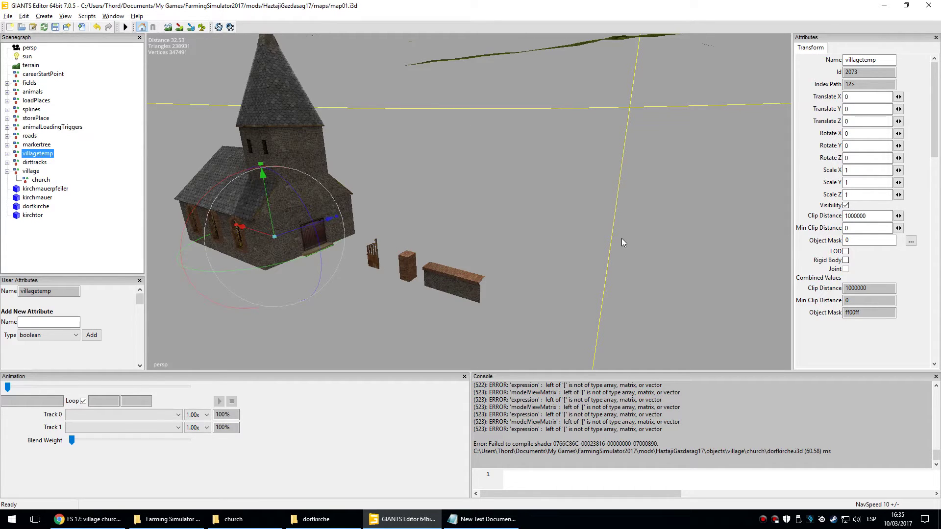
{"action": "key", "text": "f"}
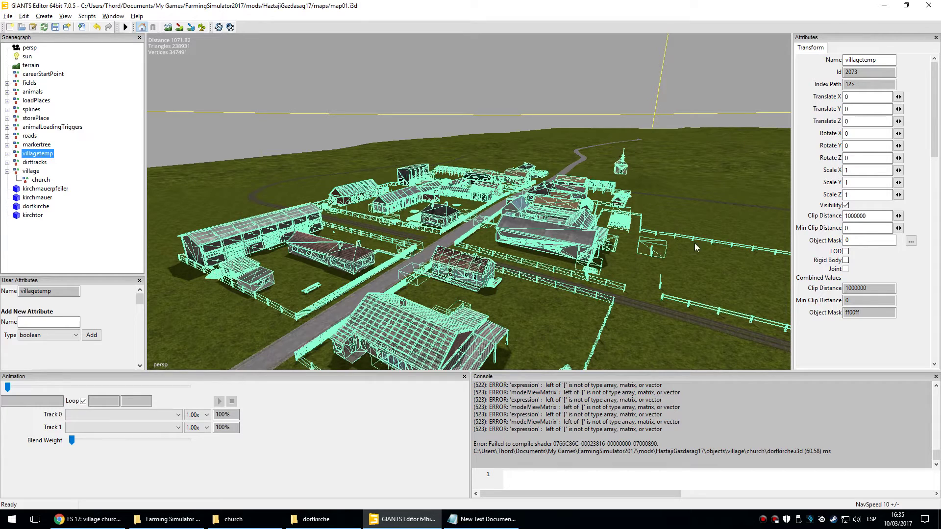
{"action": "left_click", "coordinate": [622, 144]}
{"action": "key", "text": "f"}
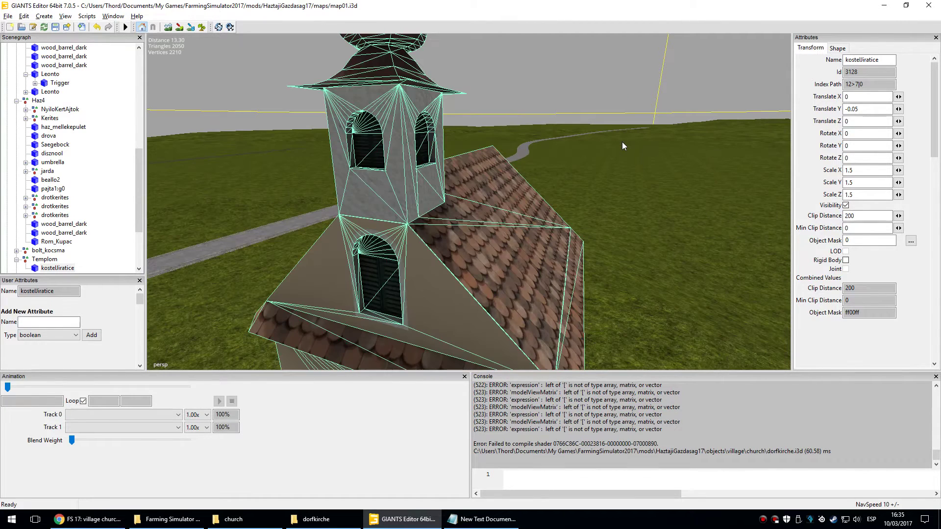
Zoom out from the existing kostelJiratice church to view its surroundings, and collapse the villagetemp group in the scenegraph.
{"action": "scroll", "coordinate": [620, 158], "scroll_direction": "down", "scroll_amount": 5}
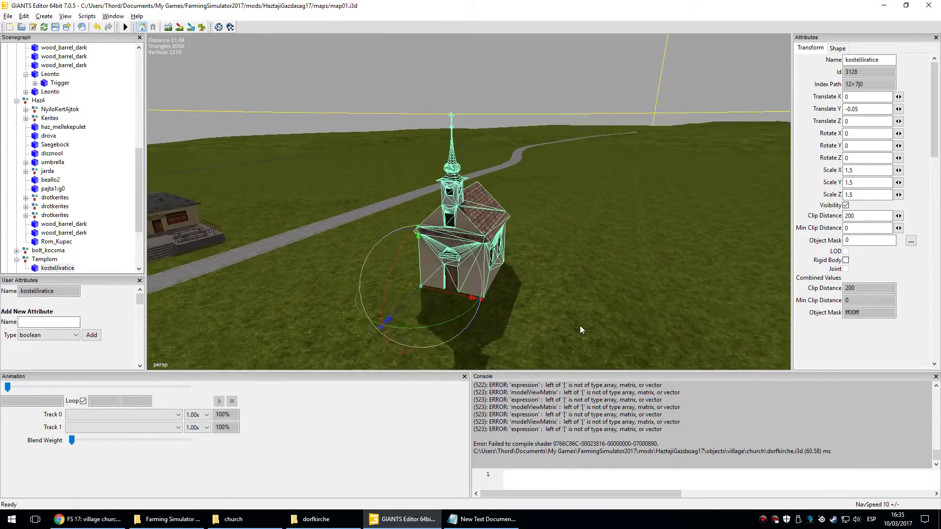
{"action": "left_click_drag", "start_coordinate": [612, 302], "coordinate": [577, 296], "text": "alt"}
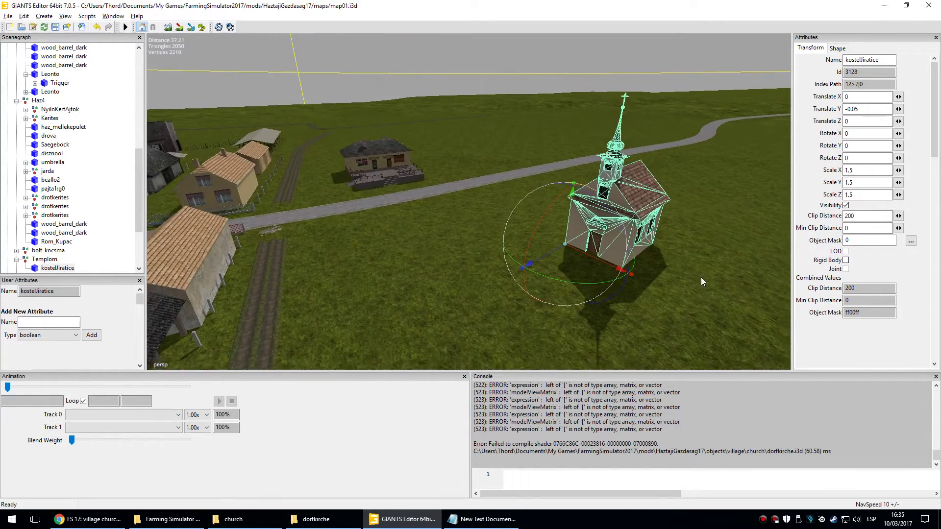
{"action": "scroll", "coordinate": [700, 277], "scroll_direction": "down", "scroll_amount": 2}
{"action": "left_click_drag", "start_coordinate": [142, 196], "coordinate": [140, 73]}
{"action": "left_click", "coordinate": [7, 153]}
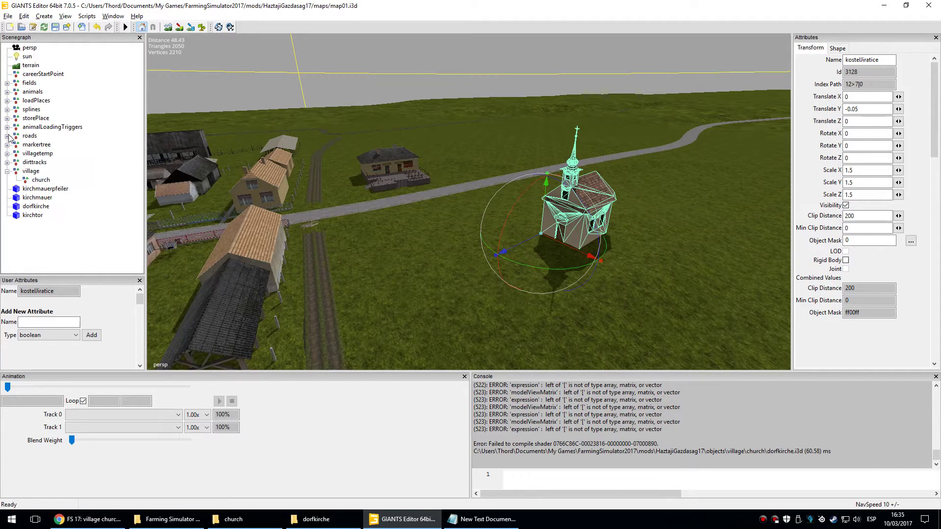
Cut kirchmauerpfeiler, kirchmauer, dorfkirche and kirchtor from the scene root and paste them into the village group's church group.
{"action": "left_click", "coordinate": [42, 180]}
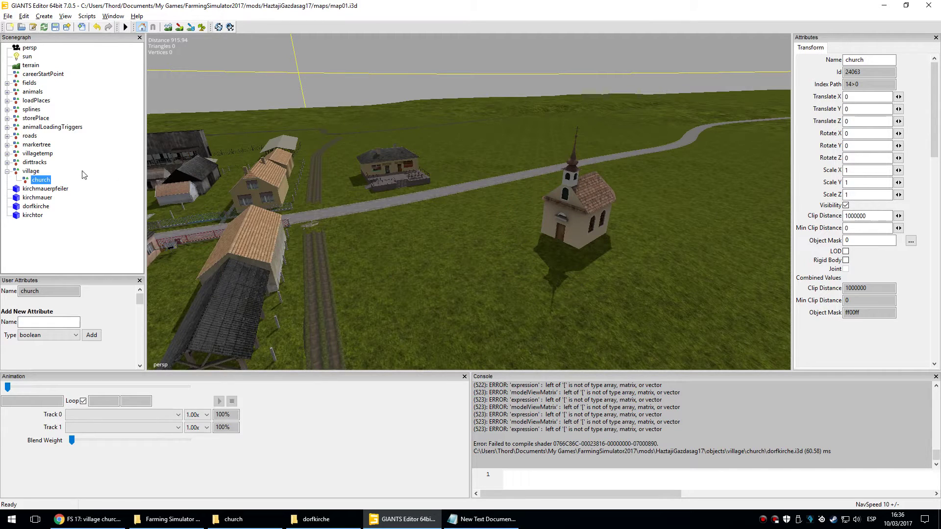
{"action": "key", "text": "Down"}
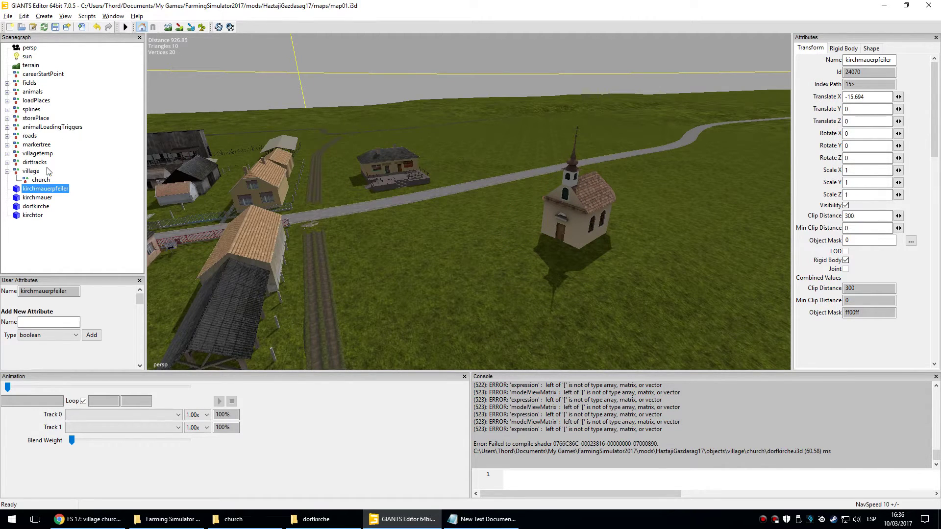
{"action": "key", "text": "shift+End"}
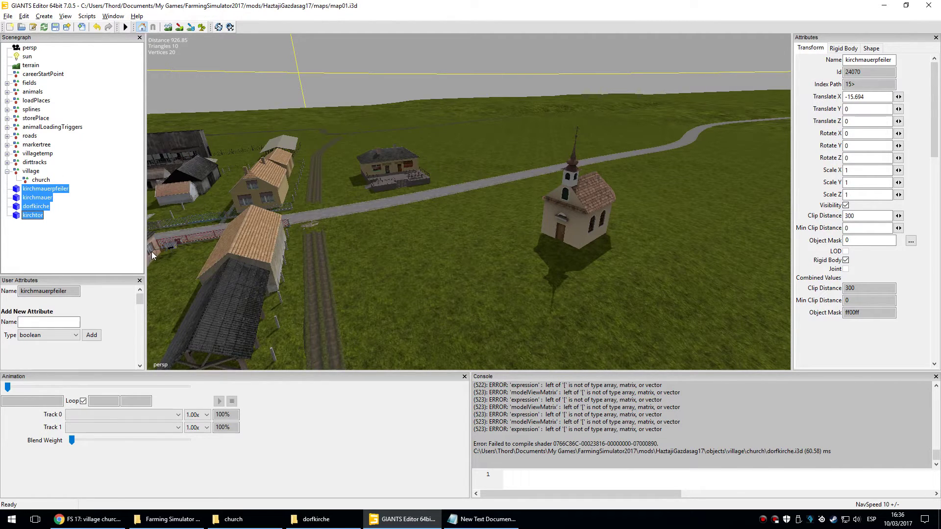
{"action": "key", "text": "Delete"}
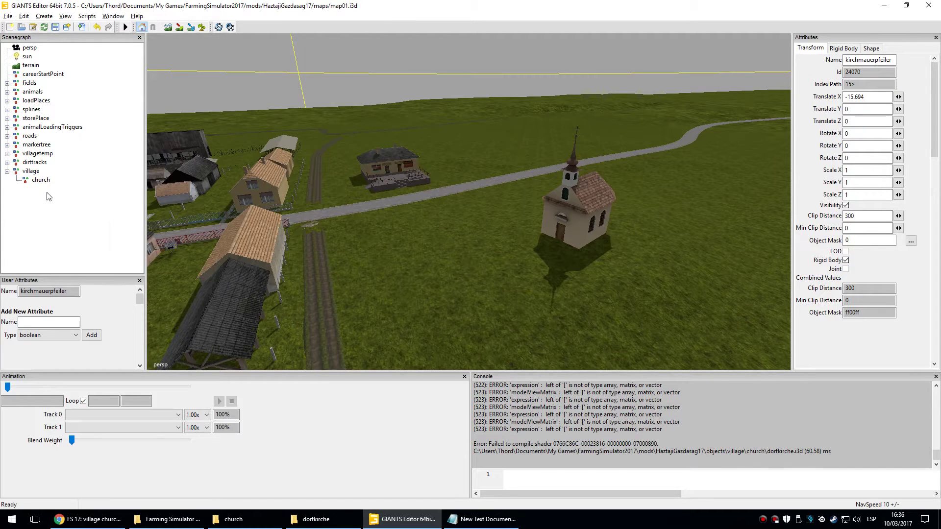
{"action": "key", "text": "Down"}
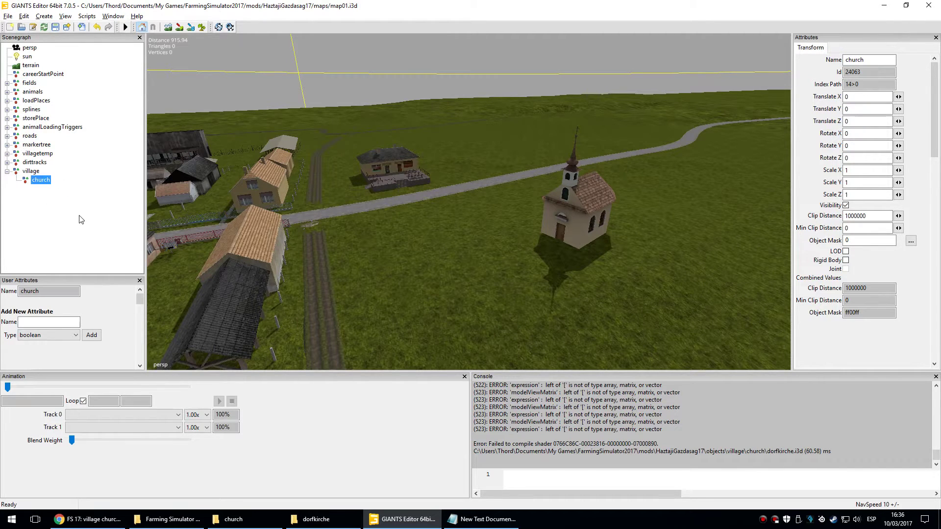
{"action": "key", "text": "ctrl+z"}
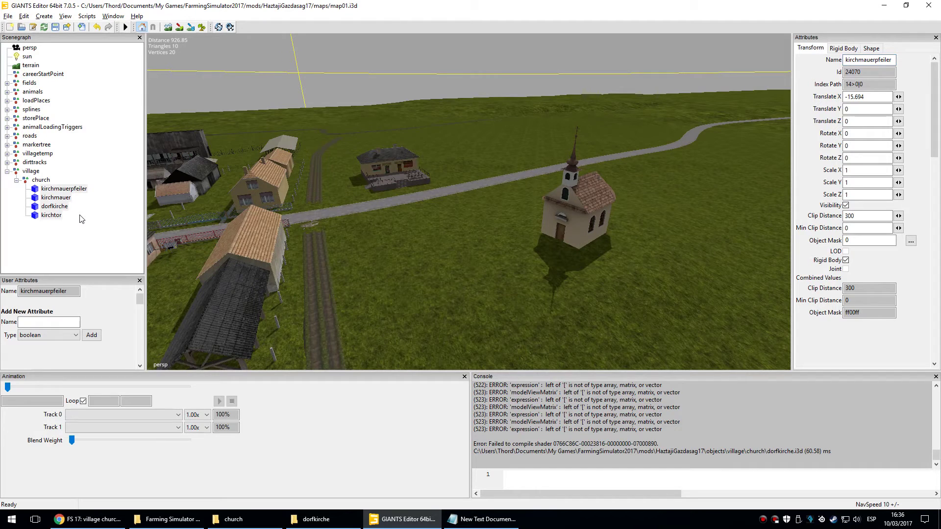
Select and frame the church group to view the imported building with its gate, pillar and wall piece.
{"action": "key", "text": "Up"}
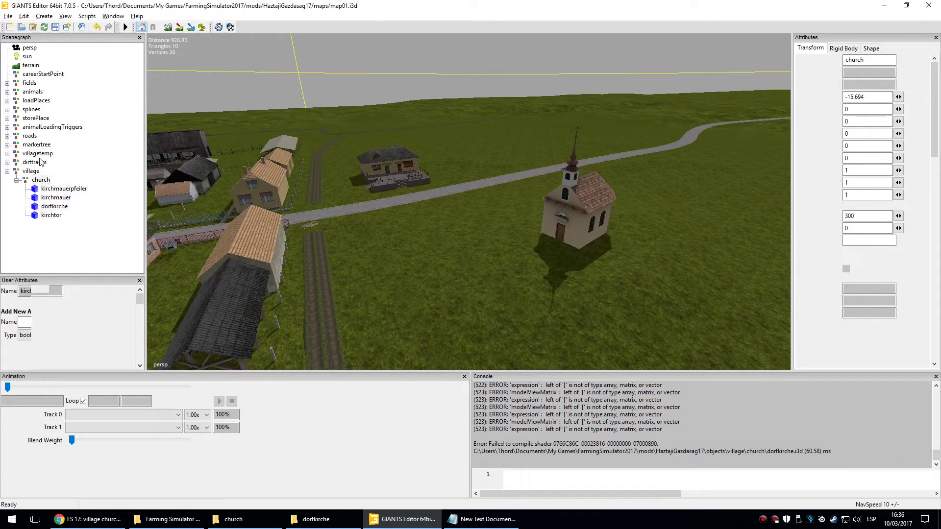
{"action": "key", "text": "f"}
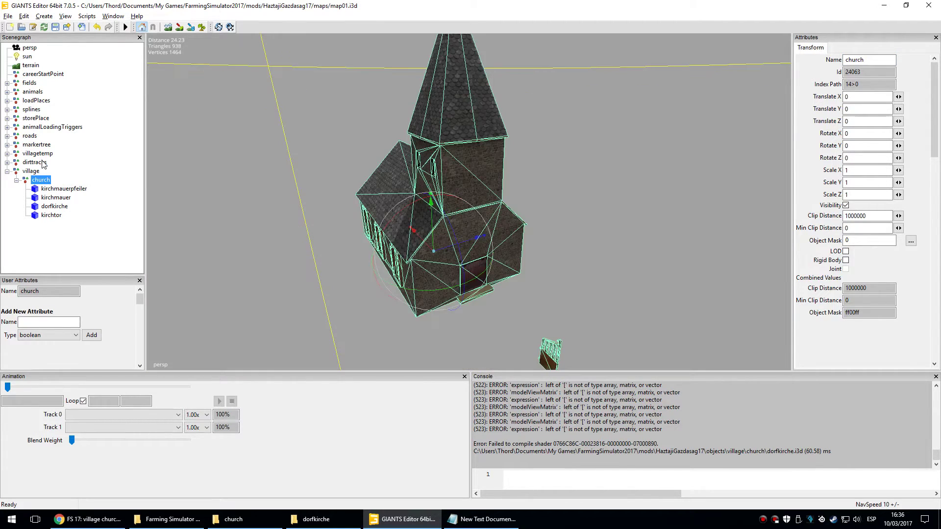
{"action": "right_click_drag", "start_coordinate": [630, 181], "coordinate": [532, 303]}
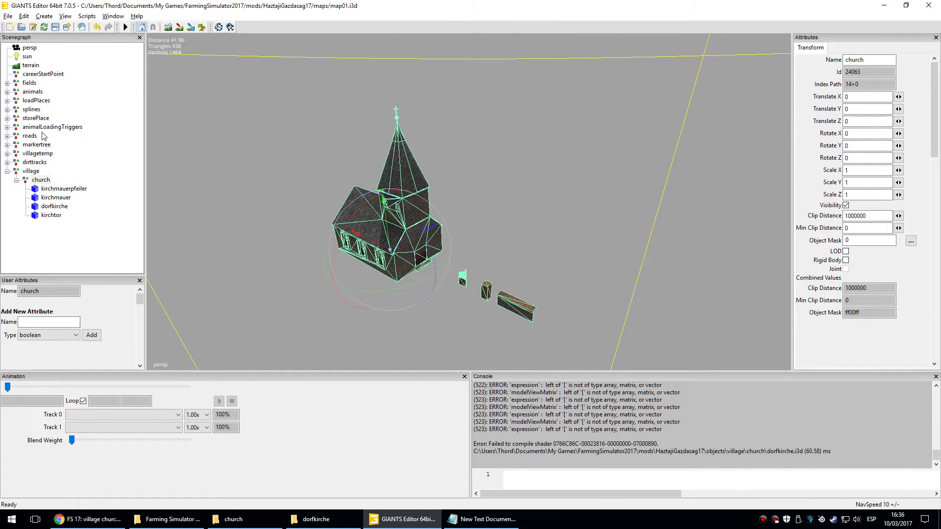
Frame the villagetemp group and the existing kostelJiratice church, collapse villagetemp, and clear the selection.
{"action": "left_click", "coordinate": [39, 154]}
{"action": "key", "text": "f"}
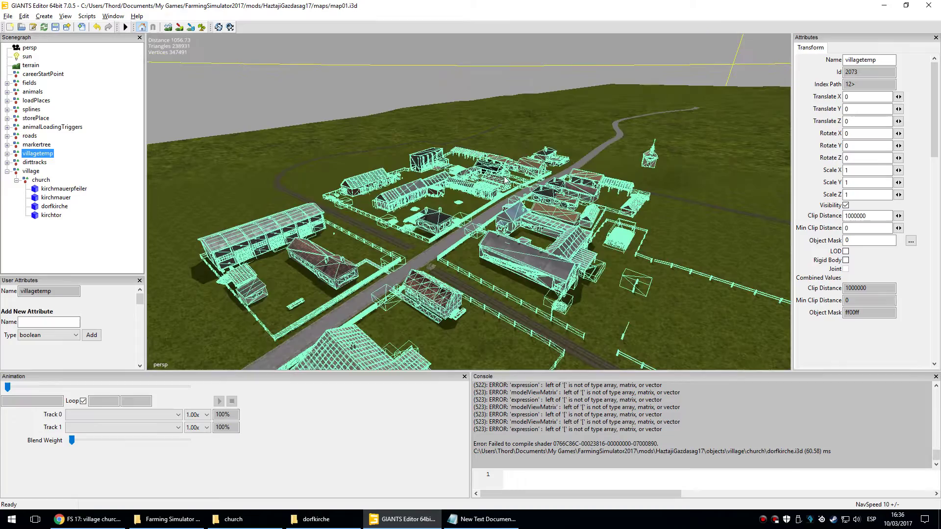
{"action": "left_click", "coordinate": [660, 124]}
{"action": "key", "text": "f"}
{"action": "right_click_drag", "start_coordinate": [608, 129], "coordinate": [604, 314]}
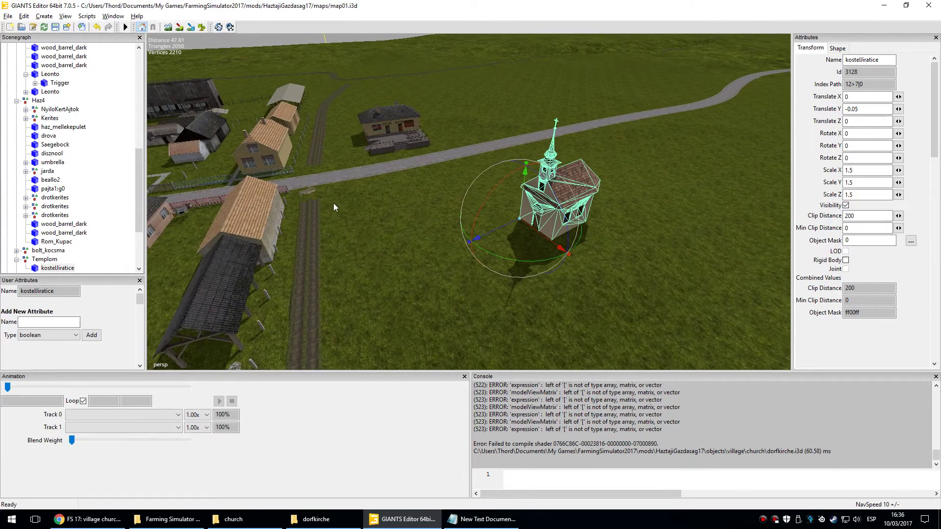
{"action": "left_click_drag", "start_coordinate": [135, 184], "coordinate": [135, 64]}
{"action": "left_click", "coordinate": [6, 153]}
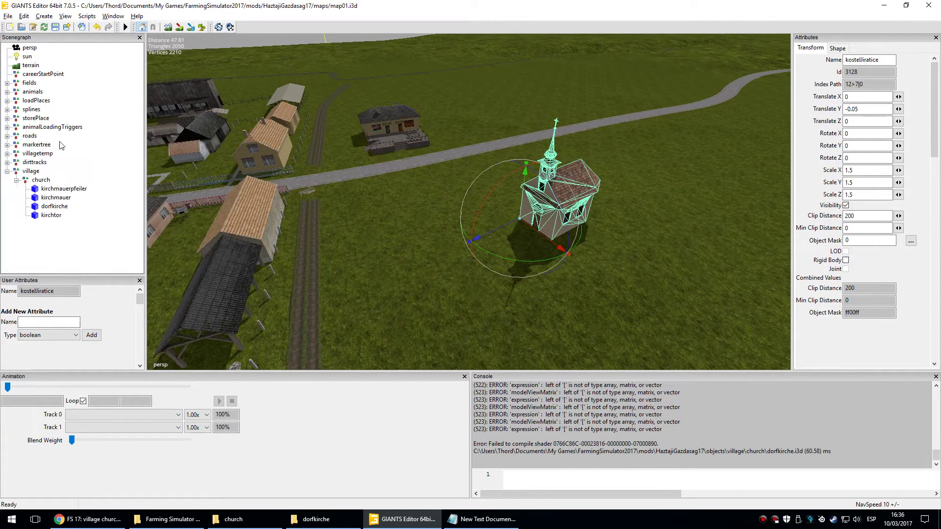
{"action": "left_click", "coordinate": [379, 287]}
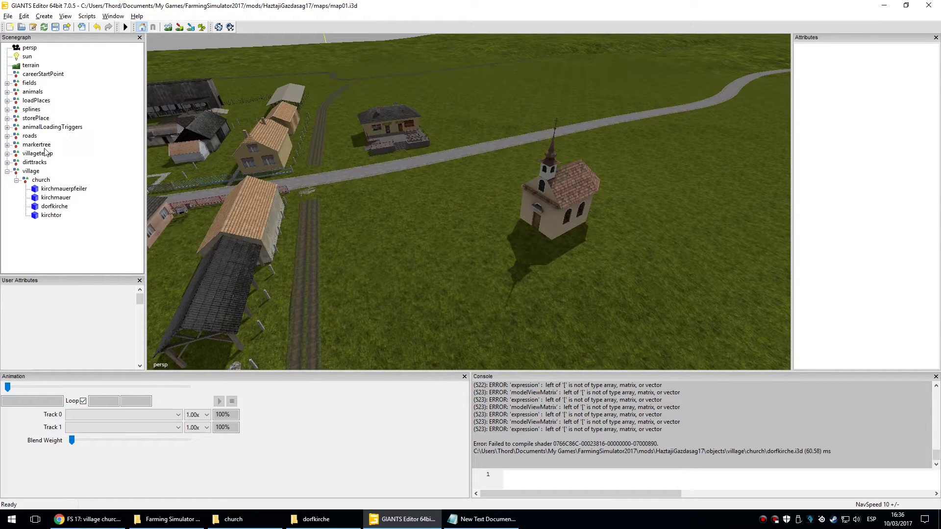
Place the church group on the grass near the existing church with Interactive Placement, at about X 664.9, Z -622.4.
{"action": "left_click", "coordinate": [40, 179]}
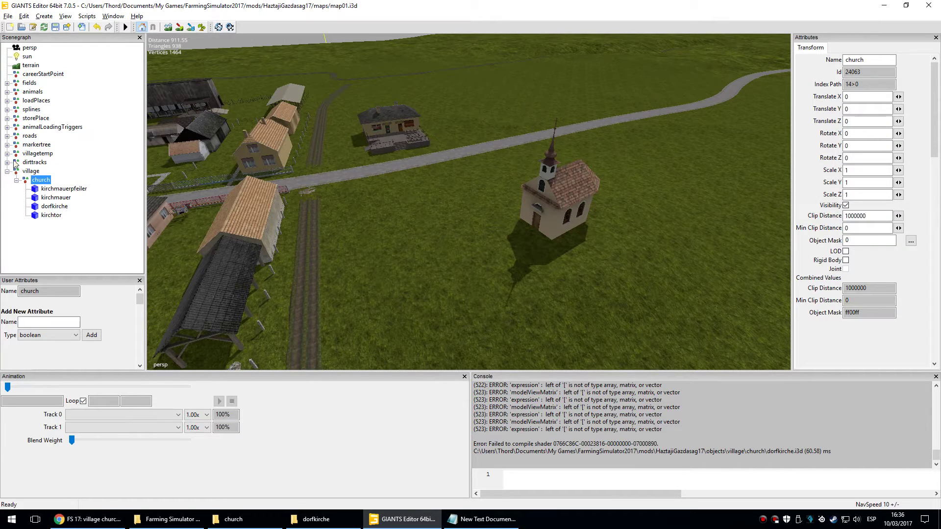
{"action": "left_click", "coordinate": [16, 179]}
{"action": "left_click", "coordinate": [16, 180]}
{"action": "left_click", "coordinate": [23, 16]}
{"action": "key", "text": "Down"}
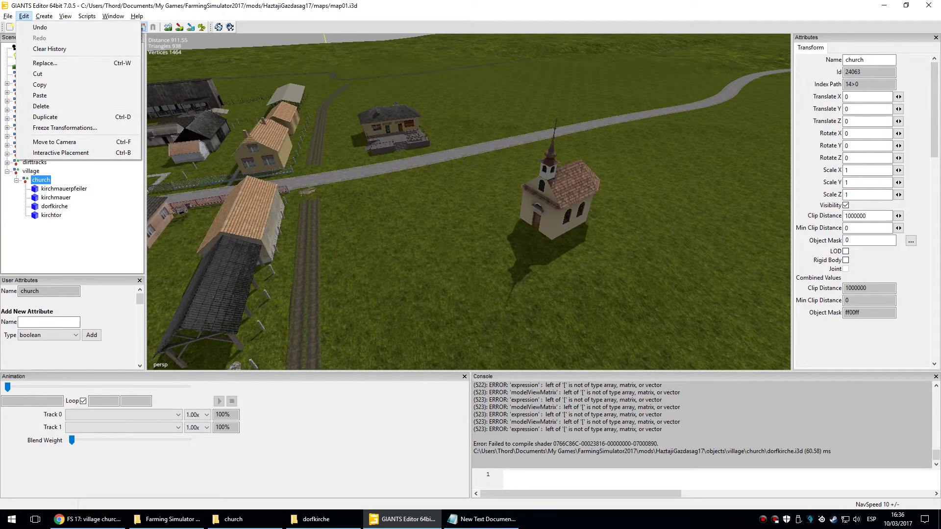
{"action": "key", "text": "Up"}
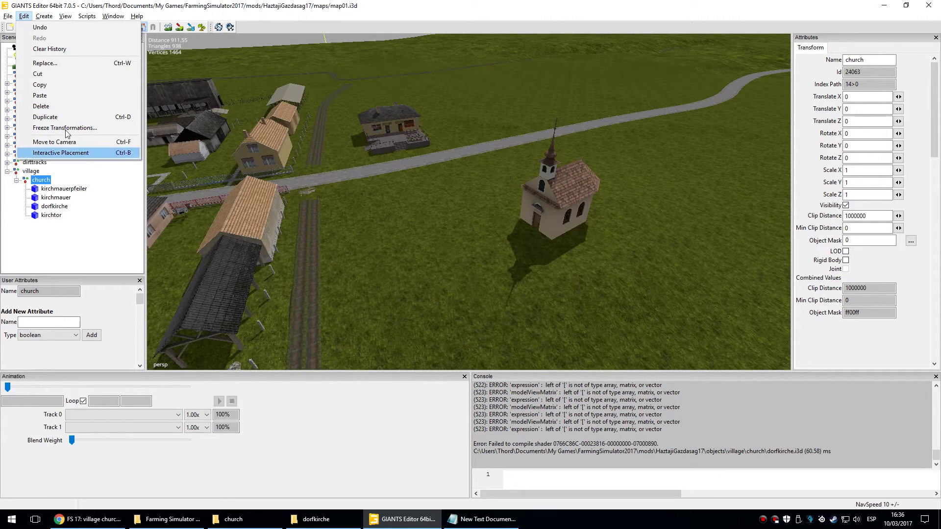
{"action": "key", "text": "Return"}
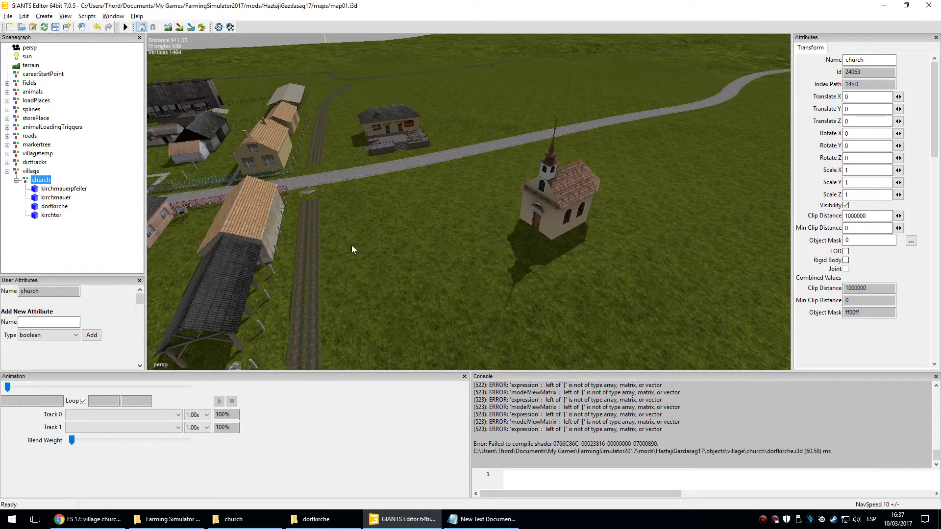
{"action": "left_click", "coordinate": [420, 228]}
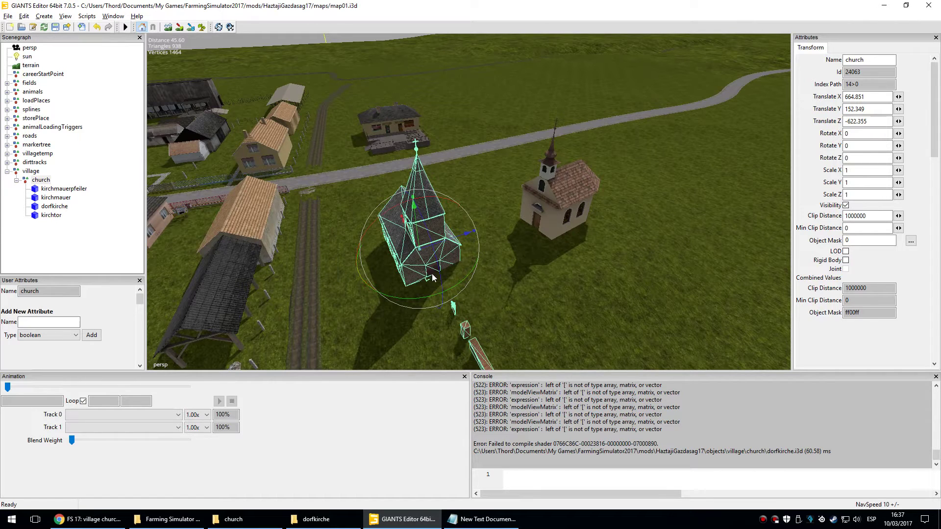
Rotate the church group to about 23.9° around Y and place it on the terrain at about X 657.8, Z -618.2.
{"action": "left_click_drag", "start_coordinate": [434, 277], "coordinate": [450, 256]}
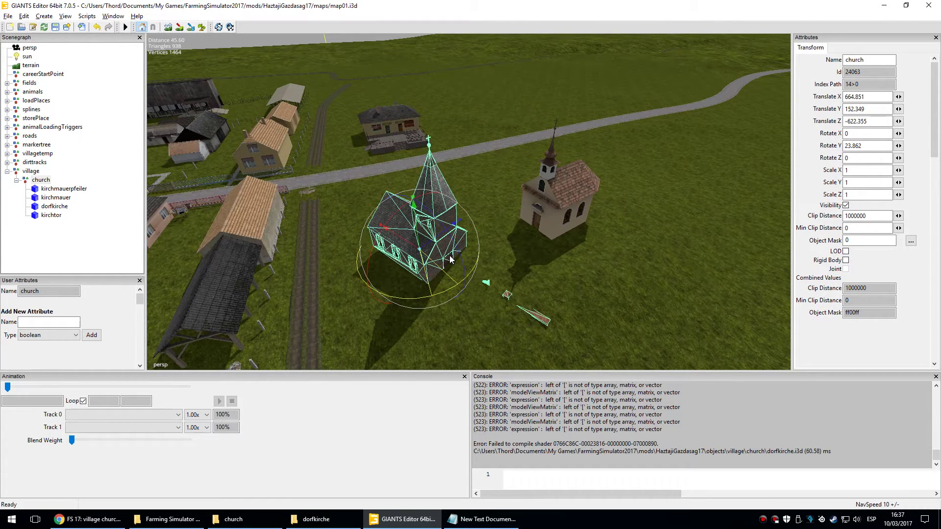
{"action": "left_click_drag", "start_coordinate": [394, 217], "coordinate": [411, 37]}
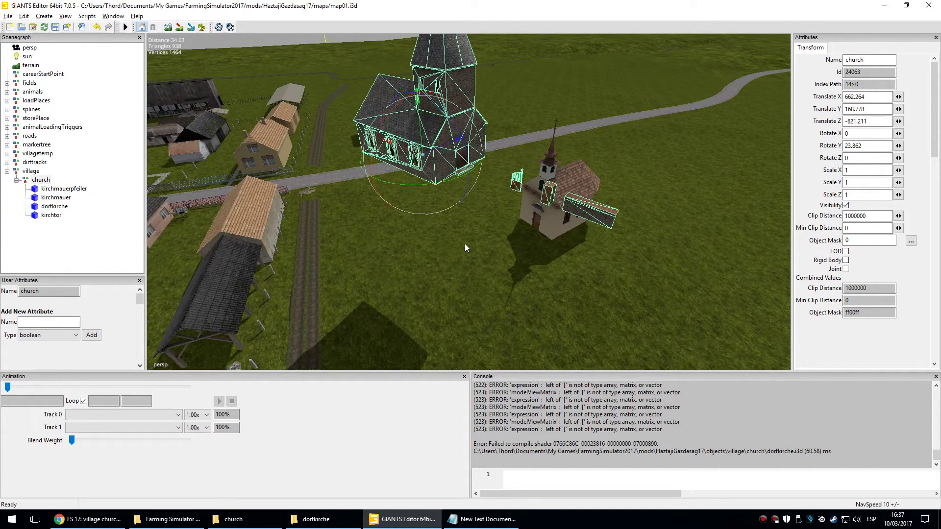
{"action": "key", "text": "ctrl+b"}
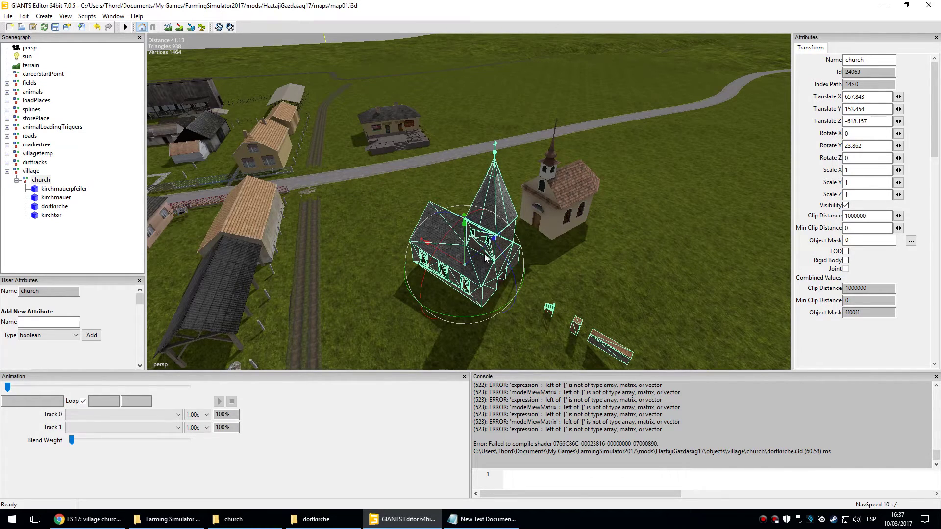
Examine the placed church group up close, checking how its base and the loose gate, pillar and wall sit on the ground.
{"action": "scroll", "coordinate": [477, 251], "scroll_direction": "up", "scroll_amount": 3}
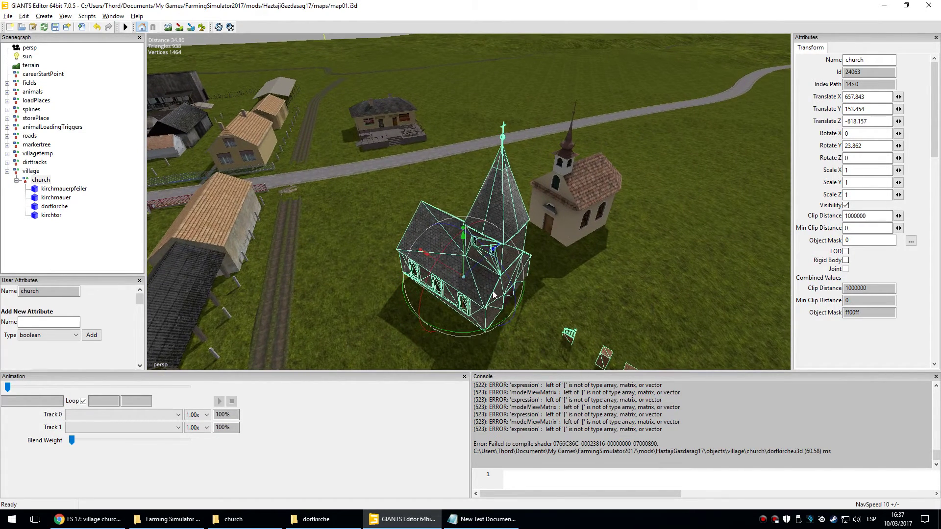
{"action": "scroll", "coordinate": [493, 294], "scroll_direction": "up", "scroll_amount": 3}
{"action": "scroll", "coordinate": [485, 291], "scroll_direction": "up", "scroll_amount": 5}
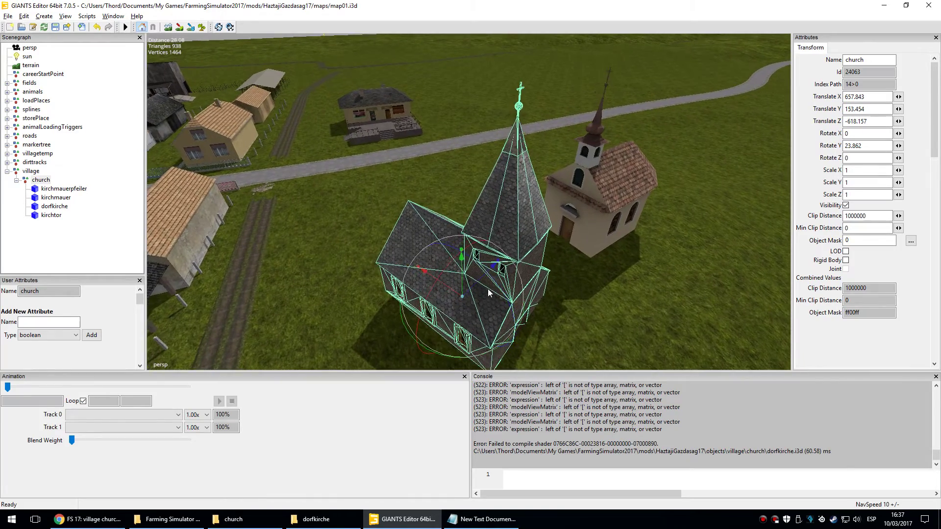
{"action": "middle_click_drag", "start_coordinate": [513, 240], "coordinate": [487, 184]}
{"action": "scroll", "coordinate": [482, 169], "scroll_direction": "up", "scroll_amount": 2}
{"action": "scroll", "coordinate": [482, 169], "scroll_direction": "up", "scroll_amount": 4}
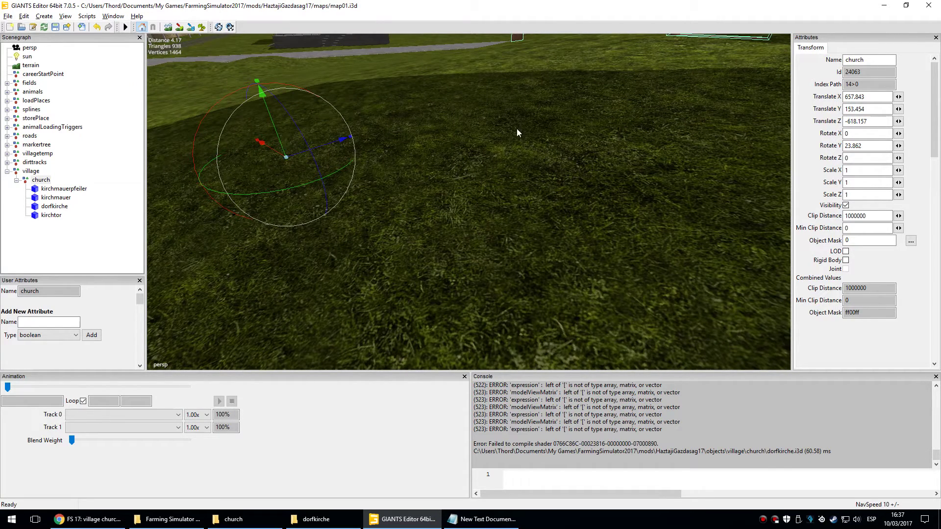
{"action": "middle_click_drag", "start_coordinate": [518, 136], "coordinate": [544, 232]}
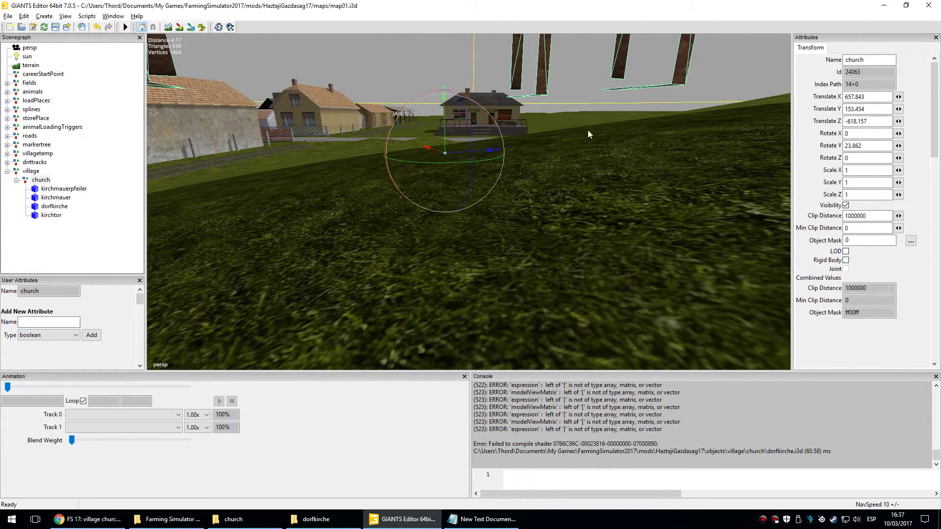
{"action": "scroll", "coordinate": [588, 134], "scroll_direction": "down", "scroll_amount": 5}
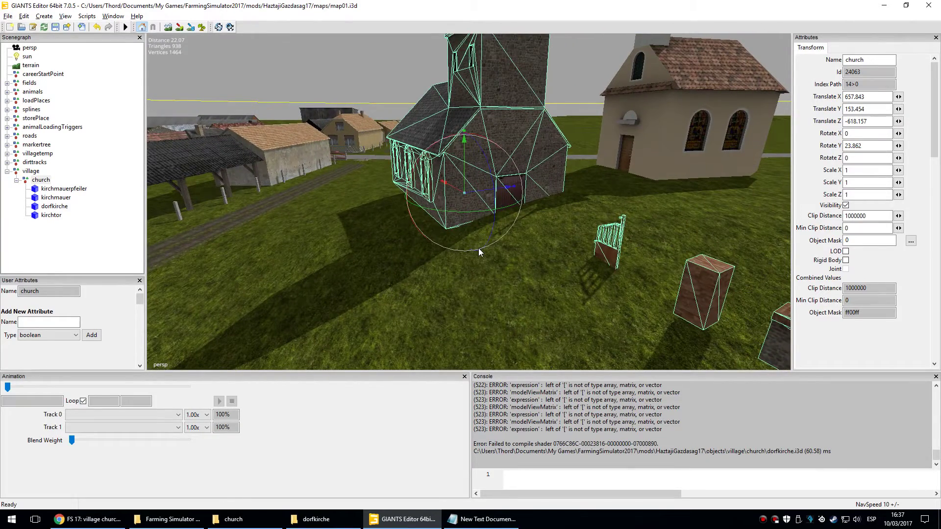
Reposition the church group in front of the existing church with Interactive Placement, ending at about X 651.8, Z -618.1.
{"action": "key", "text": "ctrl+b"}
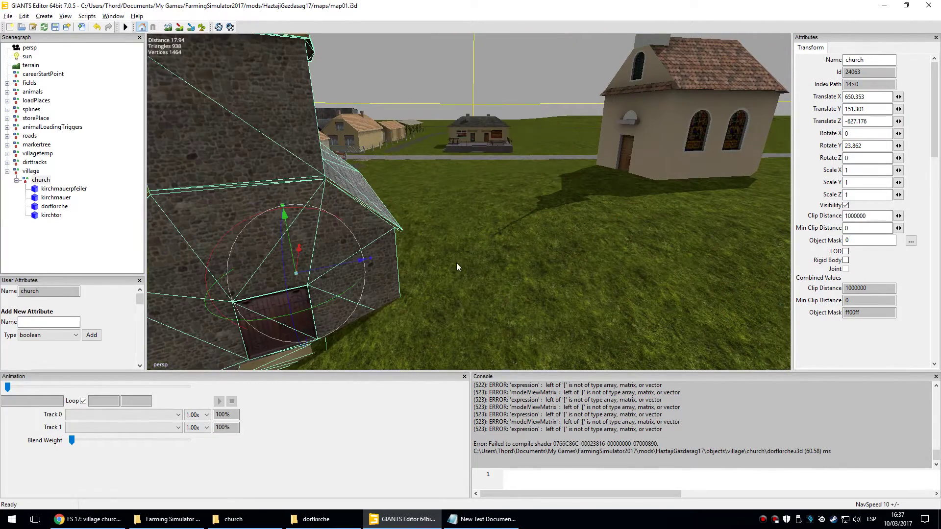
{"action": "scroll", "coordinate": [501, 286], "scroll_direction": "down", "scroll_amount": 3}
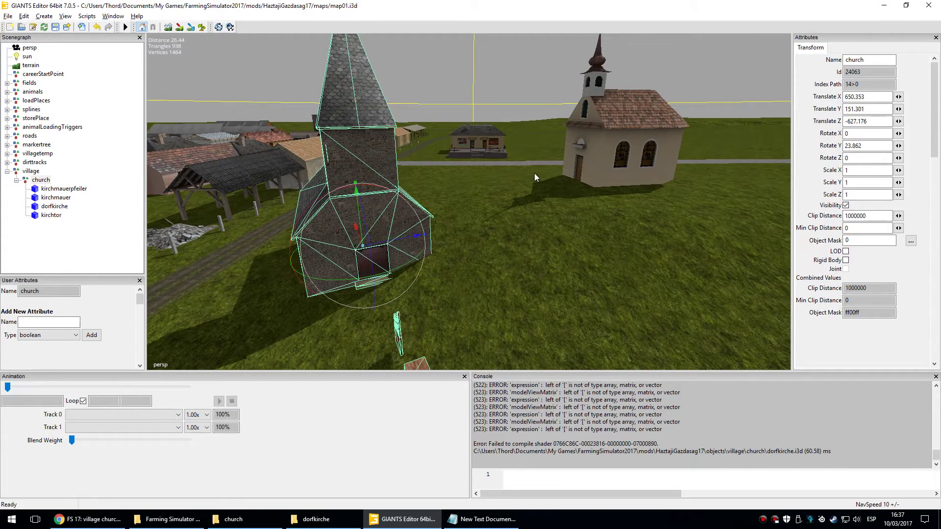
{"action": "key", "text": "ctrl+b"}
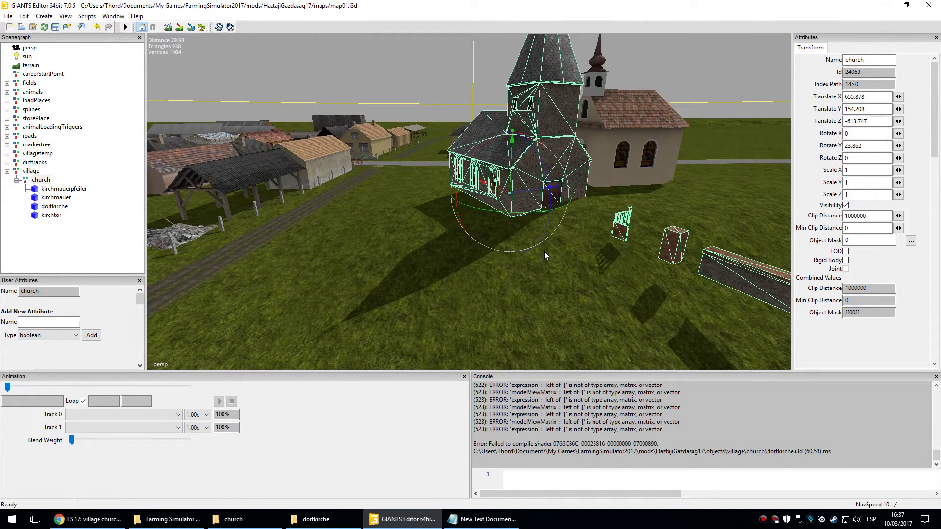
{"action": "middle_click_drag", "start_coordinate": [532, 254], "coordinate": [562, 245]}
{"action": "middle_click_drag", "start_coordinate": [364, 254], "coordinate": [382, 274]}
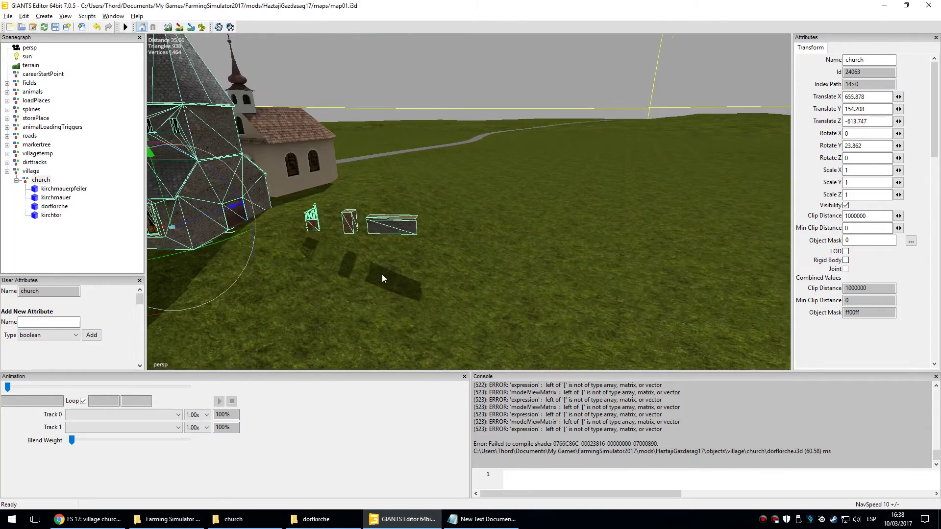
{"action": "middle_click_drag", "start_coordinate": [266, 258], "coordinate": [368, 240]}
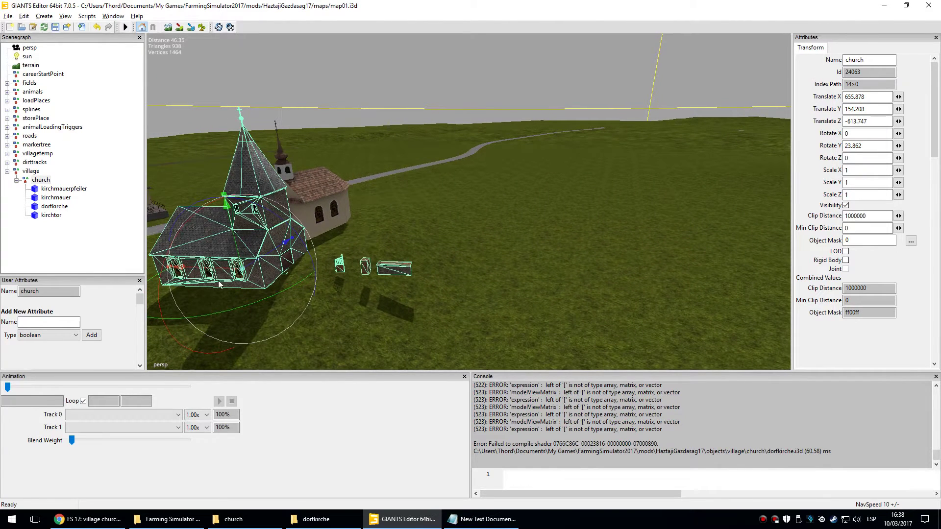
{"action": "left_click_drag", "start_coordinate": [218, 281], "coordinate": [380, 359]}
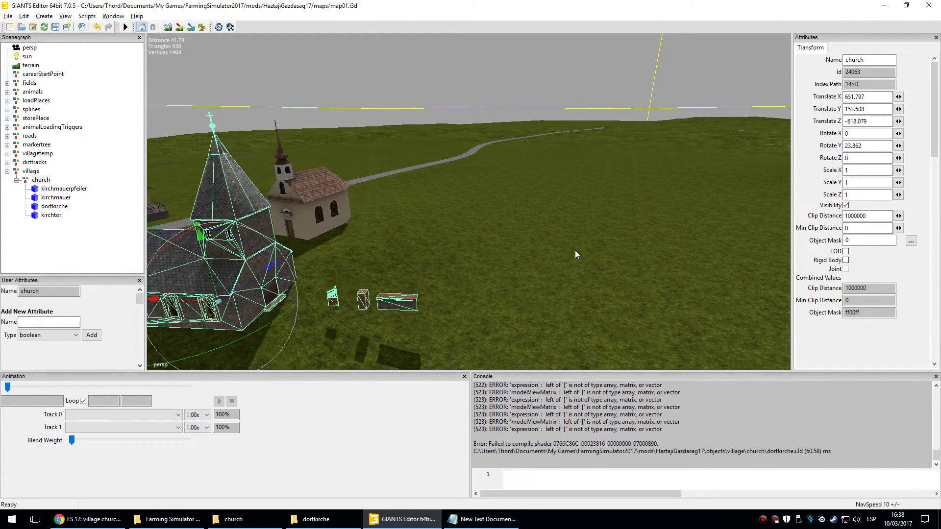
Compare the new stone church with the existing church behind it, selecting each in turn and finishing with nothing selected.
{"action": "middle_click_drag", "start_coordinate": [515, 236], "coordinate": [447, 242]}
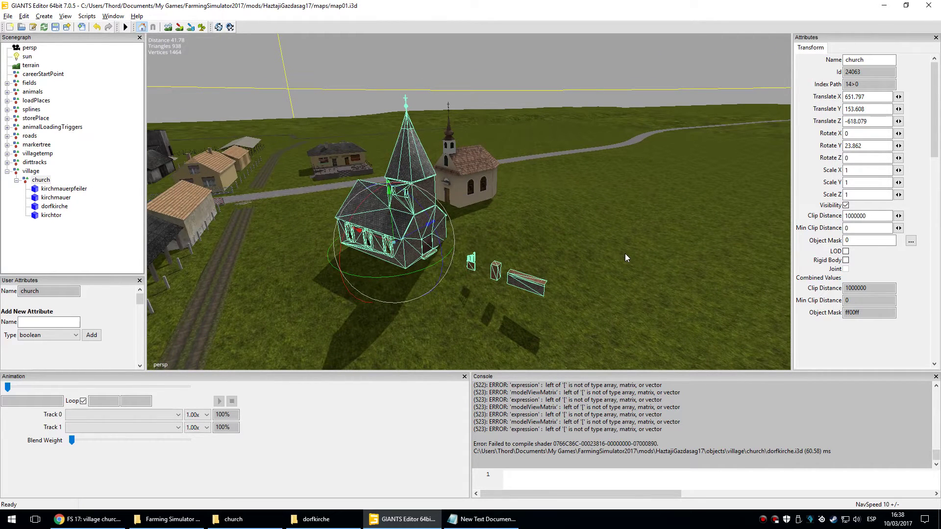
{"action": "left_click", "coordinate": [613, 245]}
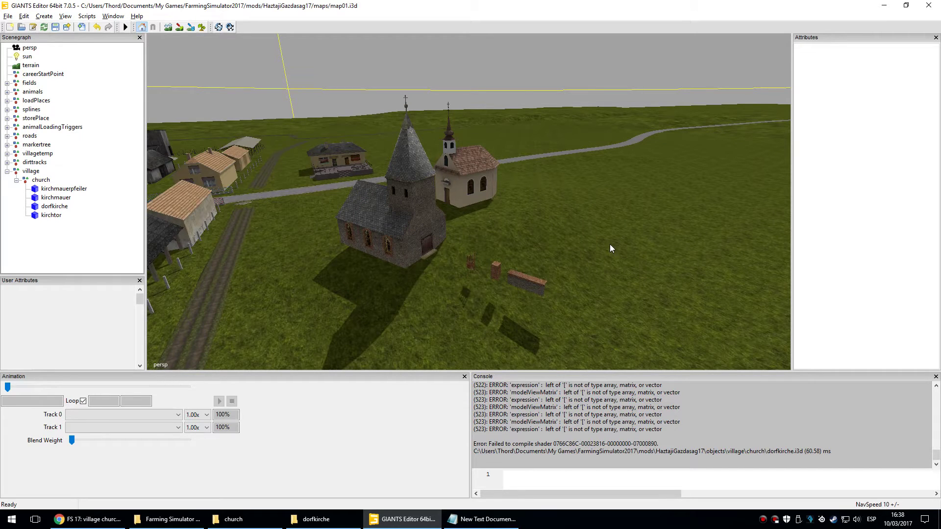
{"action": "left_click", "coordinate": [467, 151]}
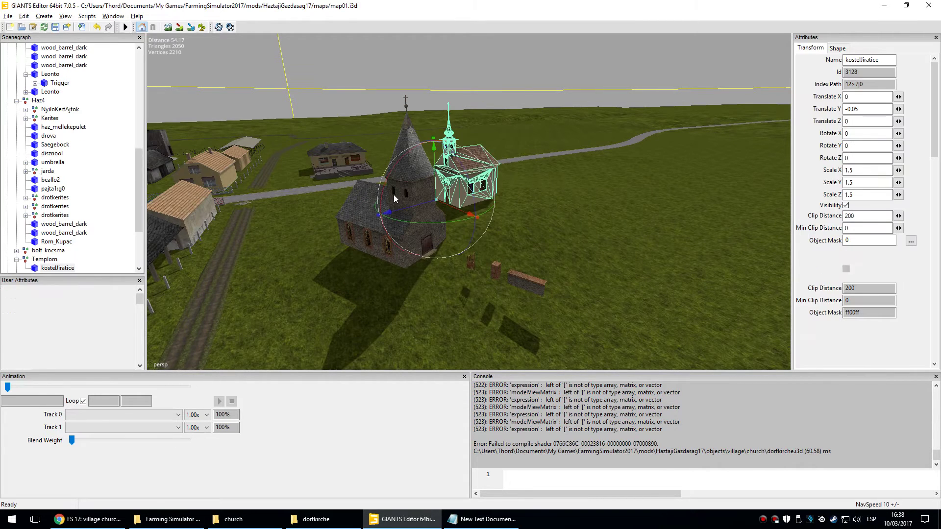
{"action": "left_click", "coordinate": [393, 195]}
{"action": "left_click", "coordinate": [613, 198]}
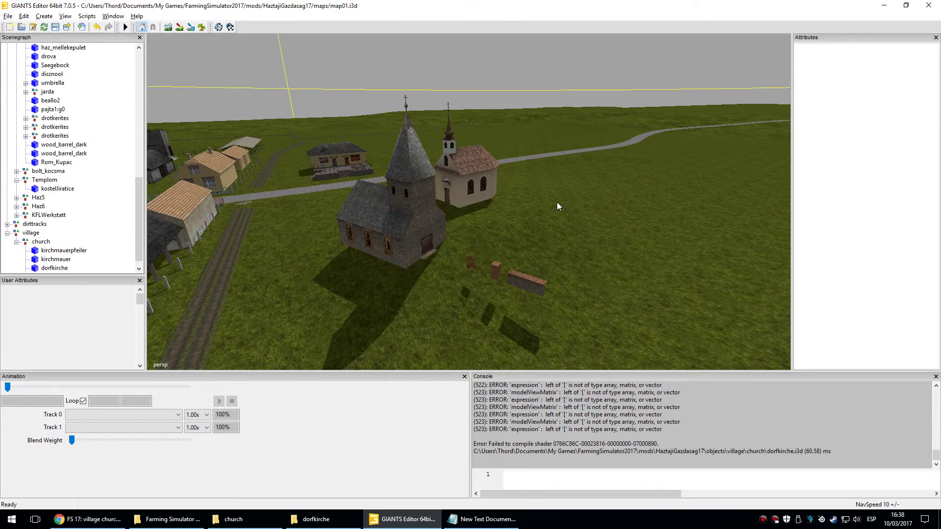
Examine the village buildings beyond the churches, ending close up on the long pink house with the tiled roof.
{"action": "right_click_drag", "start_coordinate": [375, 267], "coordinate": [266, 251]}
{"action": "scroll", "coordinate": [529, 231], "scroll_direction": "down", "scroll_amount": 1}
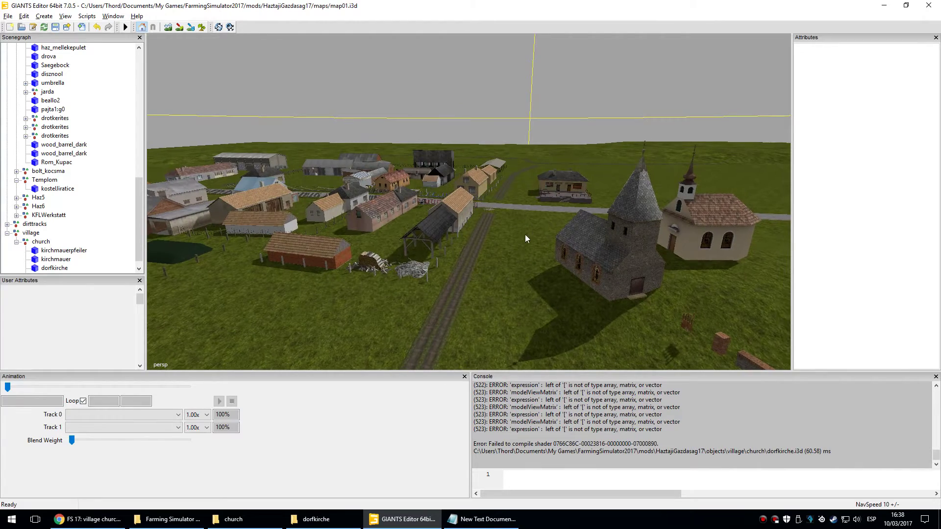
{"action": "scroll", "coordinate": [437, 110], "scroll_direction": "up", "scroll_amount": 5}
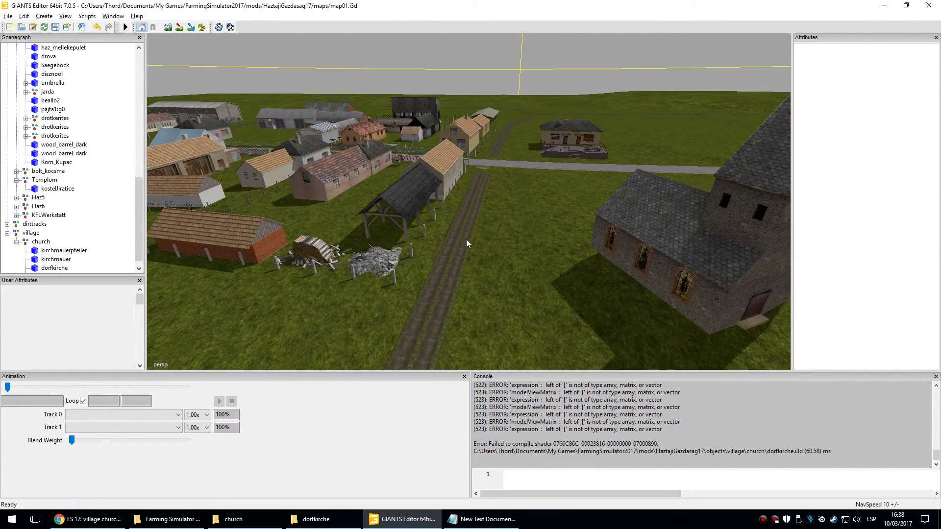
{"action": "middle_click_drag", "start_coordinate": [495, 237], "coordinate": [536, 235]}
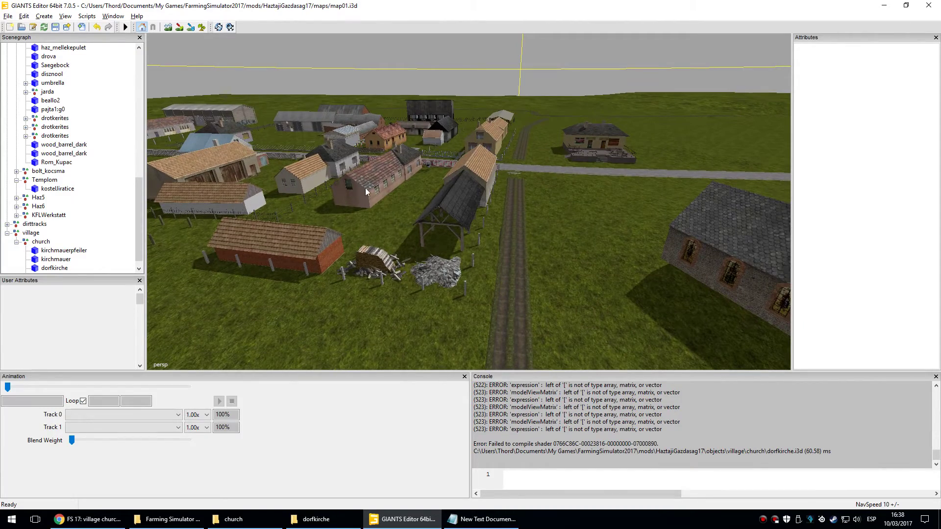
{"action": "scroll", "coordinate": [366, 170], "scroll_direction": "up", "scroll_amount": 5}
{"action": "scroll", "coordinate": [377, 154], "scroll_direction": "up", "scroll_amount": 3}
{"action": "middle_click_drag", "start_coordinate": [339, 155], "coordinate": [430, 186], "text": "alt"}
{"action": "middle_click_drag", "start_coordinate": [412, 272], "coordinate": [496, 218], "text": "alt"}
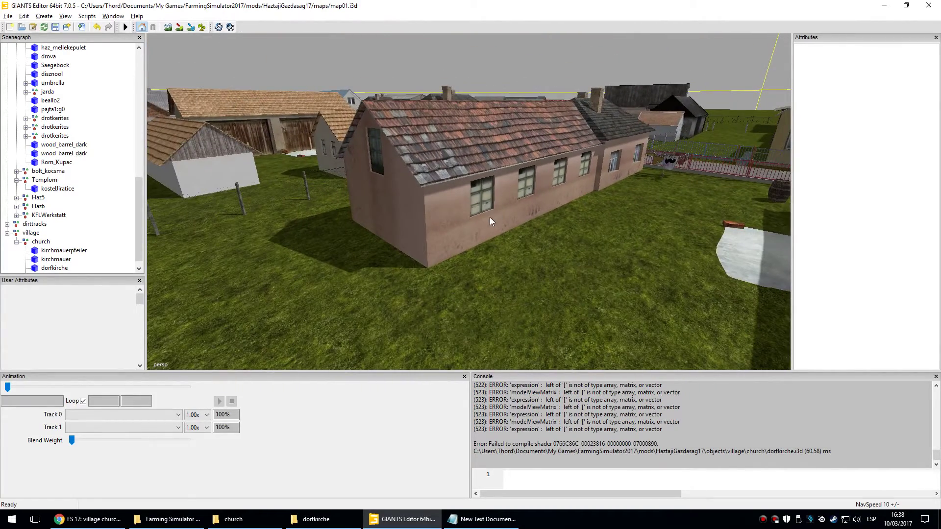
Switch to File Explorer and open the mainfarm folder under HaztajiGazdasag17, objects, temp.
{"action": "left_click", "coordinate": [234, 519]}
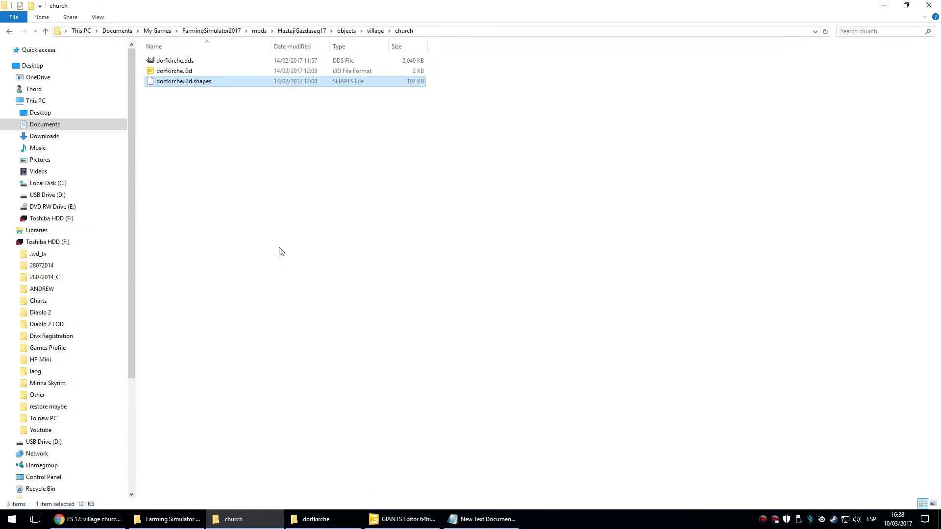
{"action": "left_click", "coordinate": [301, 32]}
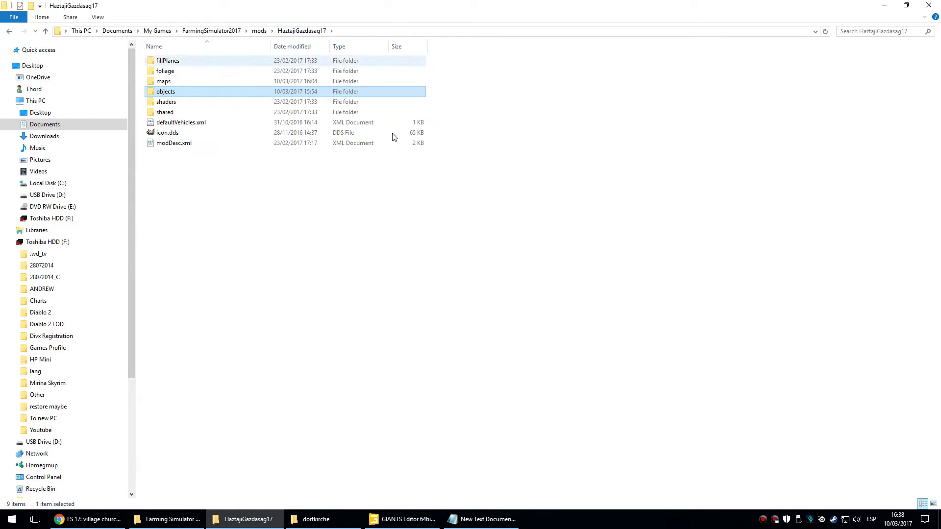
{"action": "double_click", "coordinate": [175, 94]}
{"action": "double_click", "coordinate": [162, 61]}
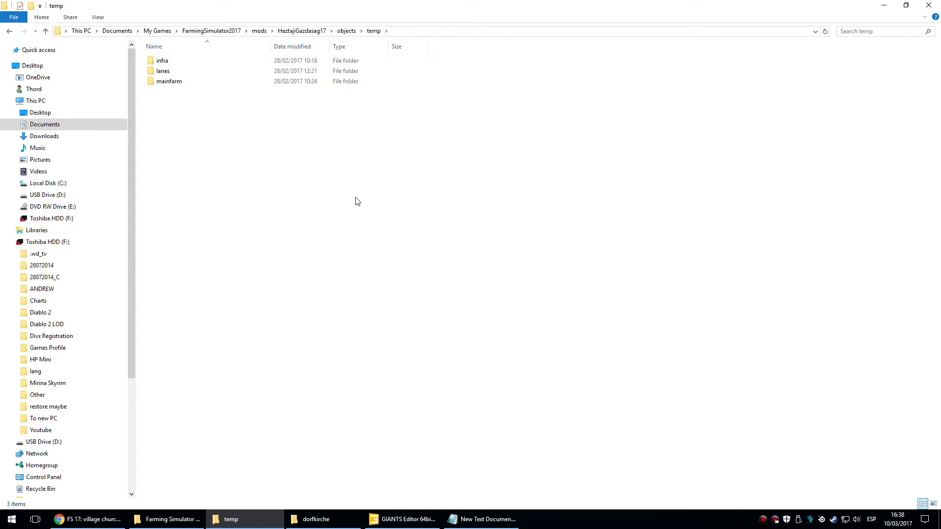
{"action": "double_click", "coordinate": [201, 82]}
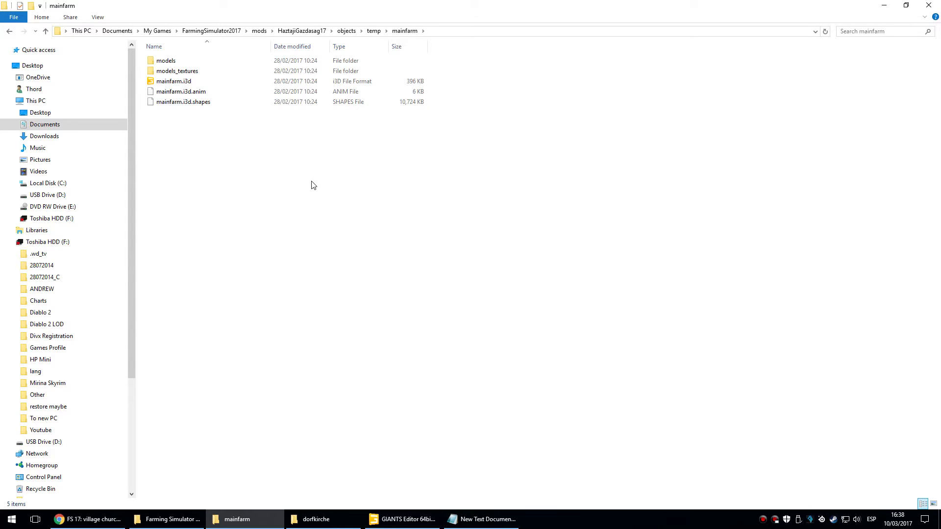
Look at the mill textures in the models_textures\Malom\models\Texturen folder of mainfarm.
{"action": "double_click", "coordinate": [177, 71]}
{"action": "left_click", "coordinate": [336, 103]}
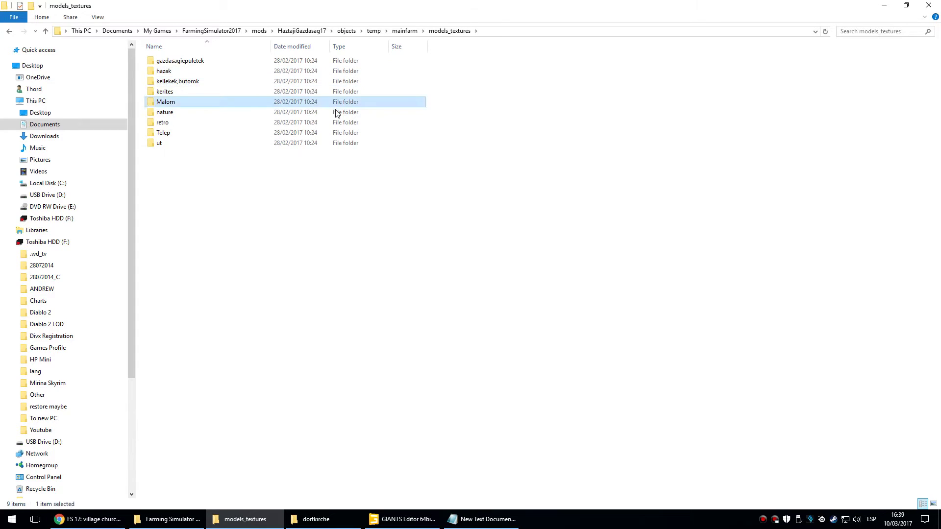
{"action": "key", "text": "Return"}
{"action": "double_click", "coordinate": [181, 67]}
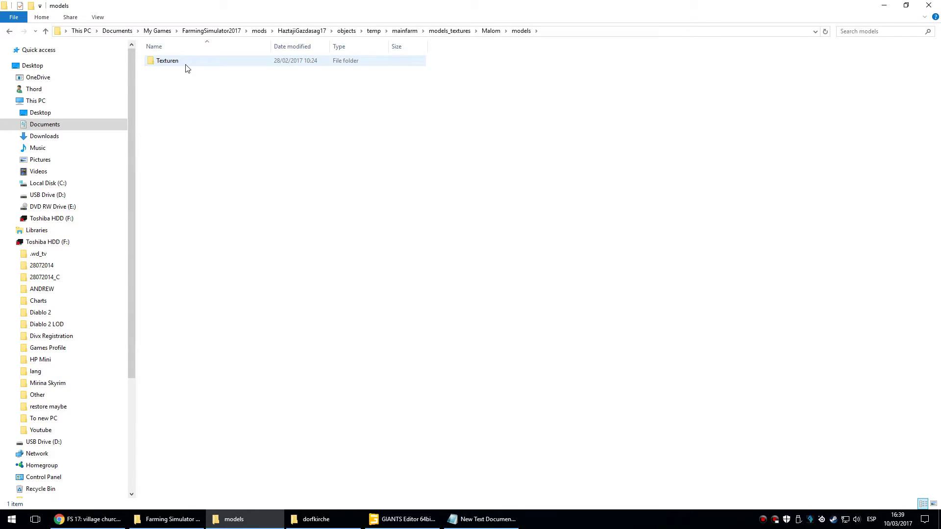
{"action": "double_click", "coordinate": [169, 60]}
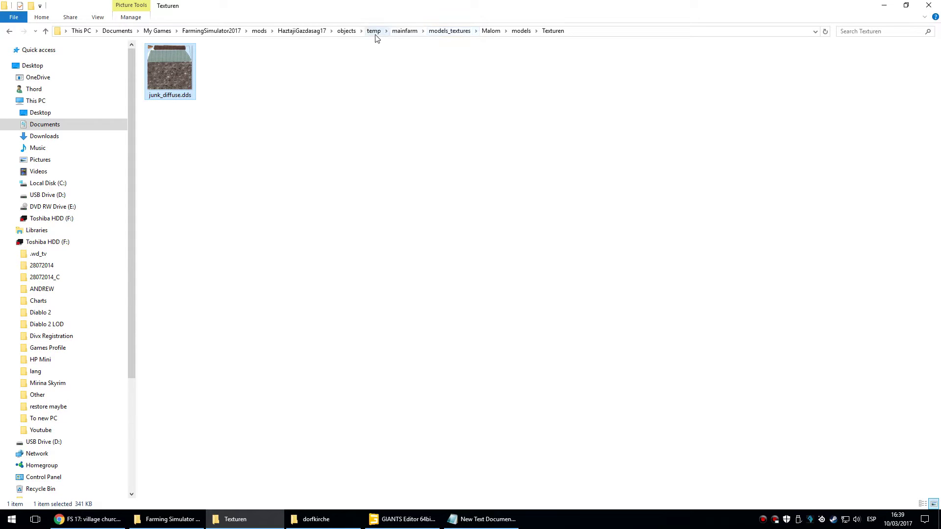
Look at the sign textures in mainfarm's models\objects\Tablak_feliratok\Ceger folder.
{"action": "left_click", "coordinate": [406, 35]}
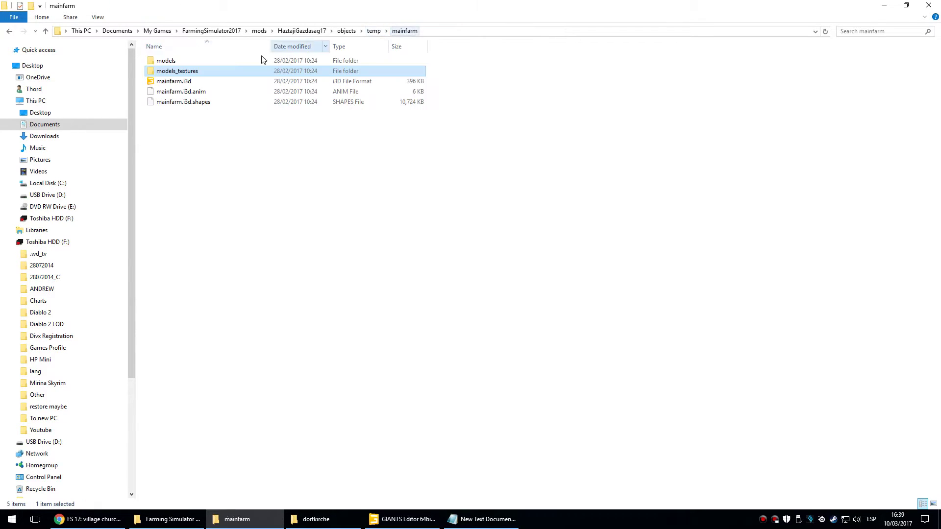
{"action": "double_click", "coordinate": [232, 64]}
{"action": "double_click", "coordinate": [234, 73]}
{"action": "double_click", "coordinate": [235, 63]}
{"action": "double_click", "coordinate": [237, 64]}
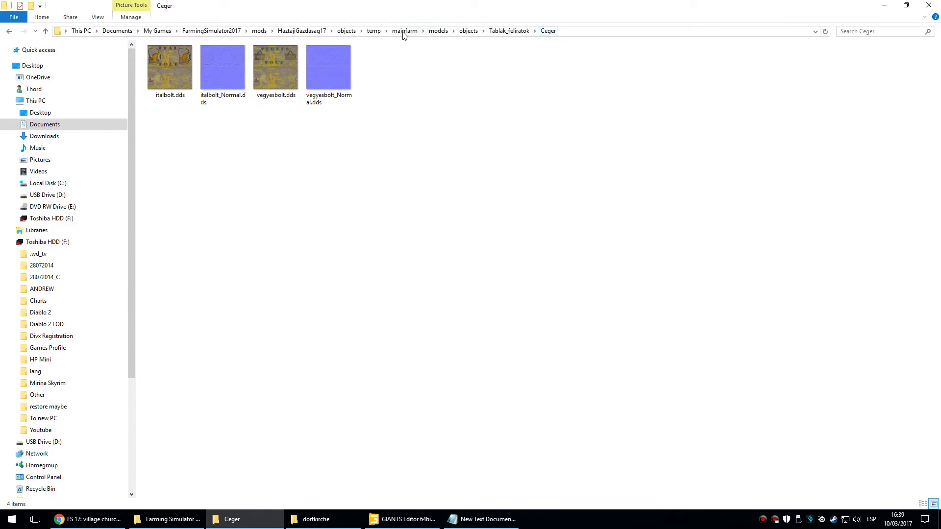
Check mainfarm's models subfolders for building textures, going through buildings\stationaryCutter and again objects\Tablak_feliratok\Ceger.
{"action": "left_click", "coordinate": [374, 32]}
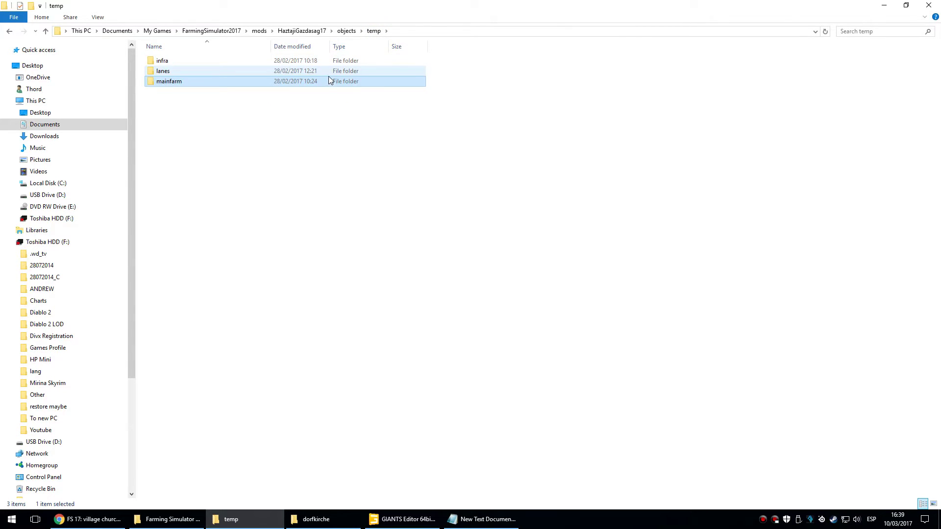
{"action": "key", "text": "Return"}
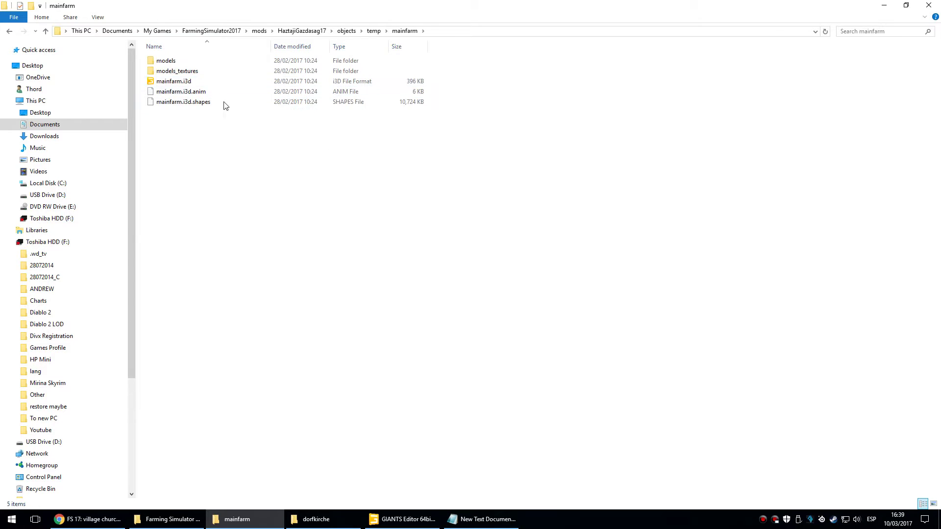
{"action": "double_click", "coordinate": [191, 61]}
{"action": "double_click", "coordinate": [205, 72]}
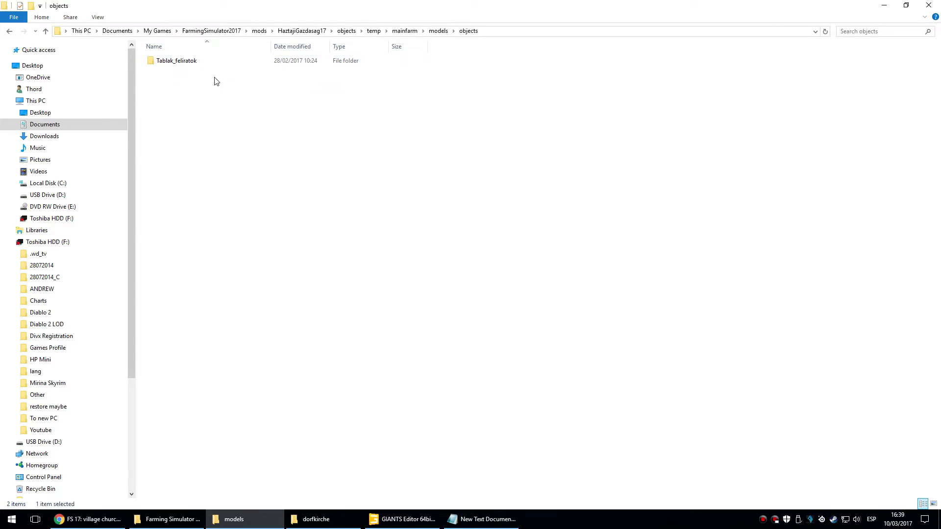
{"action": "key", "text": "BackSpace"}
{"action": "double_click", "coordinate": [218, 62]}
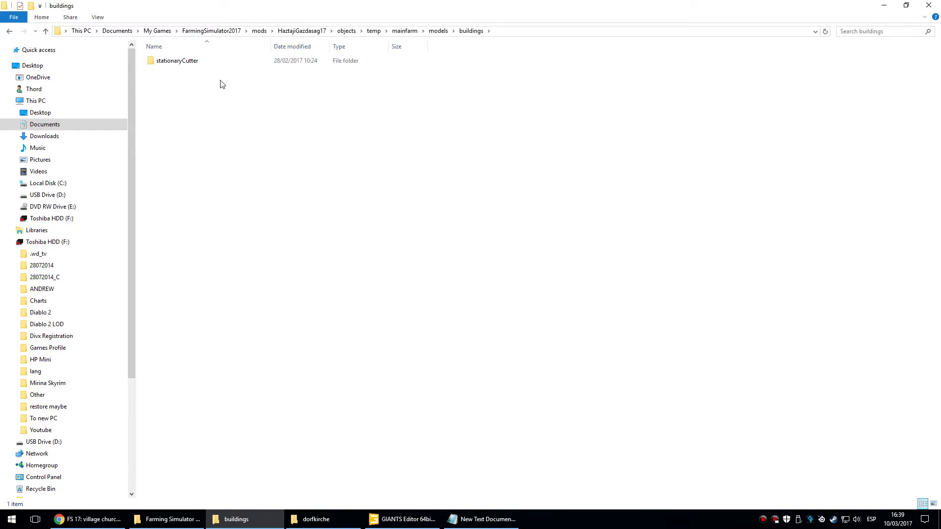
{"action": "double_click", "coordinate": [217, 64]}
{"action": "key", "text": "BackSpace"}
{"action": "key", "text": "BackSpace"}
{"action": "double_click", "coordinate": [217, 73]}
{"action": "double_click", "coordinate": [220, 63]}
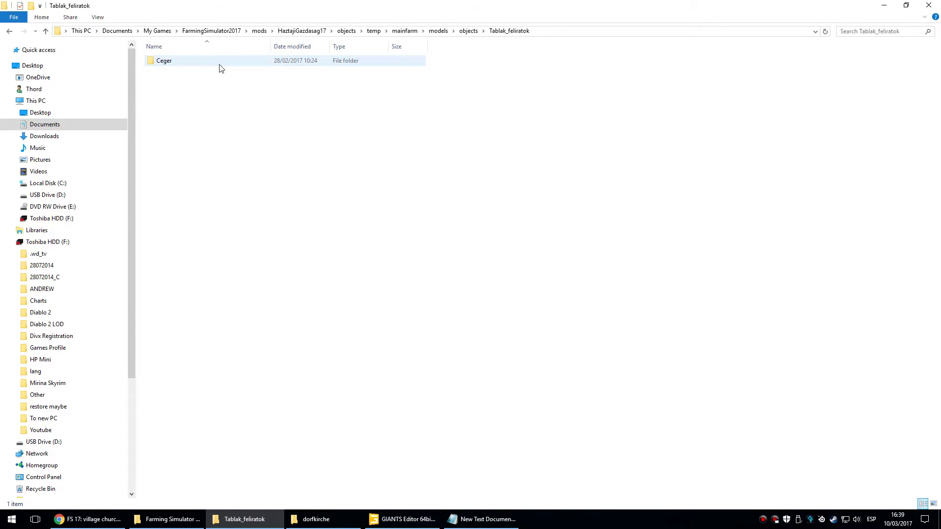
{"action": "double_click", "coordinate": [220, 63]}
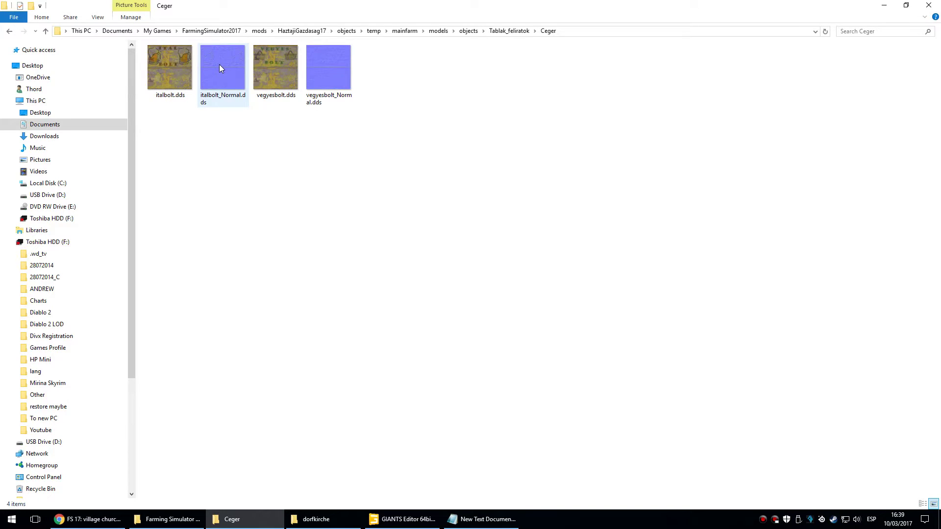
Go back up to mainfarm and open the models_textures\gazdasagiepuletek\Hambar folder.
{"action": "left_click", "coordinate": [468, 32]}
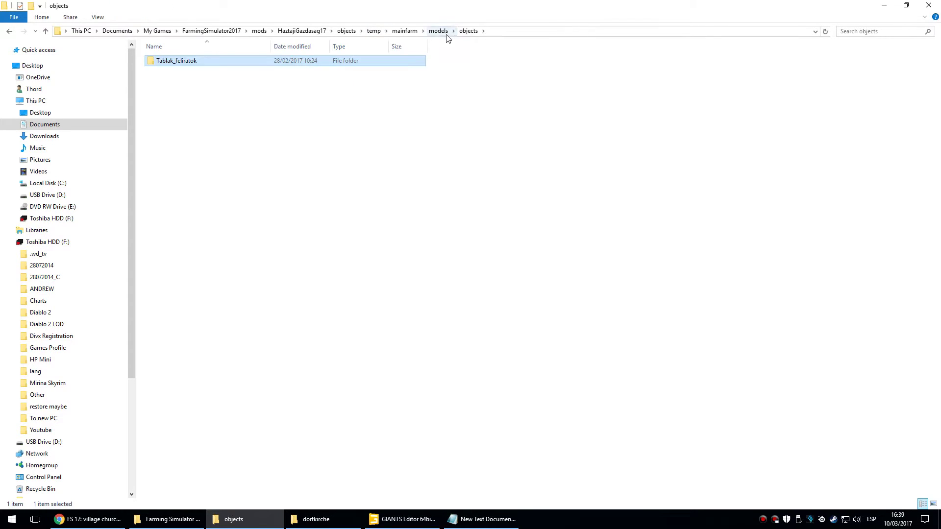
{"action": "left_click", "coordinate": [439, 32]}
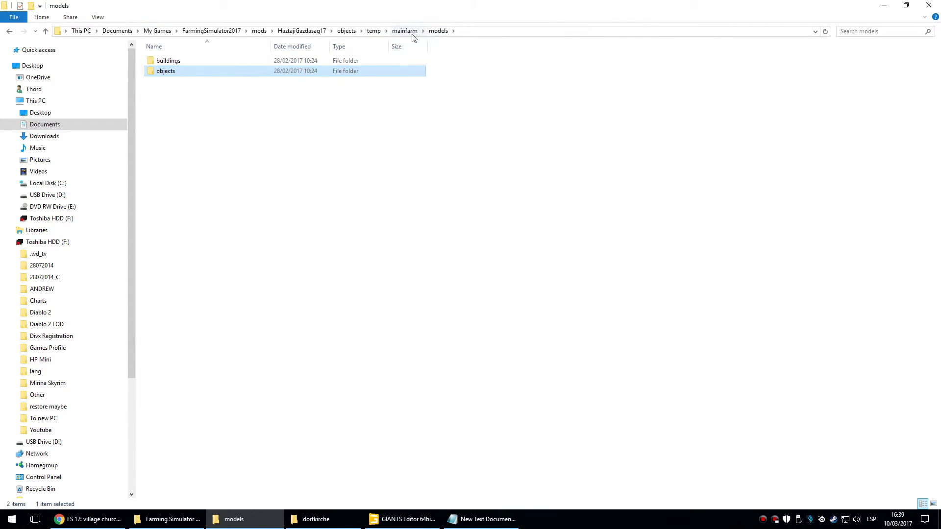
{"action": "left_click", "coordinate": [412, 34]}
{"action": "double_click", "coordinate": [236, 74]}
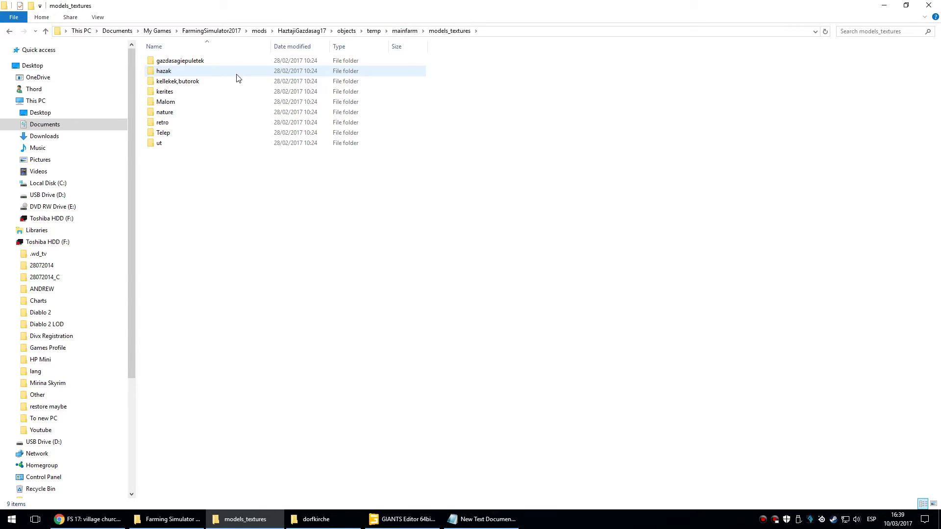
{"action": "double_click", "coordinate": [237, 63]}
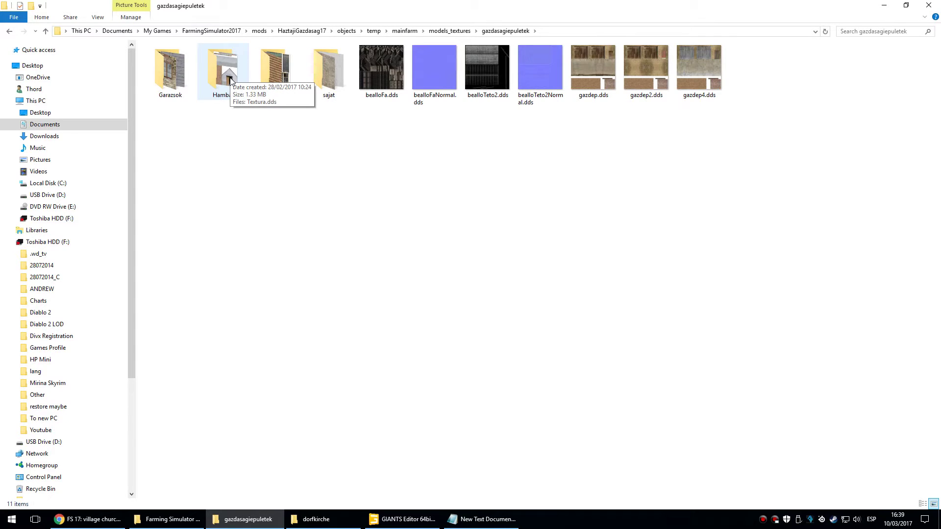
{"action": "double_click", "coordinate": [232, 81]}
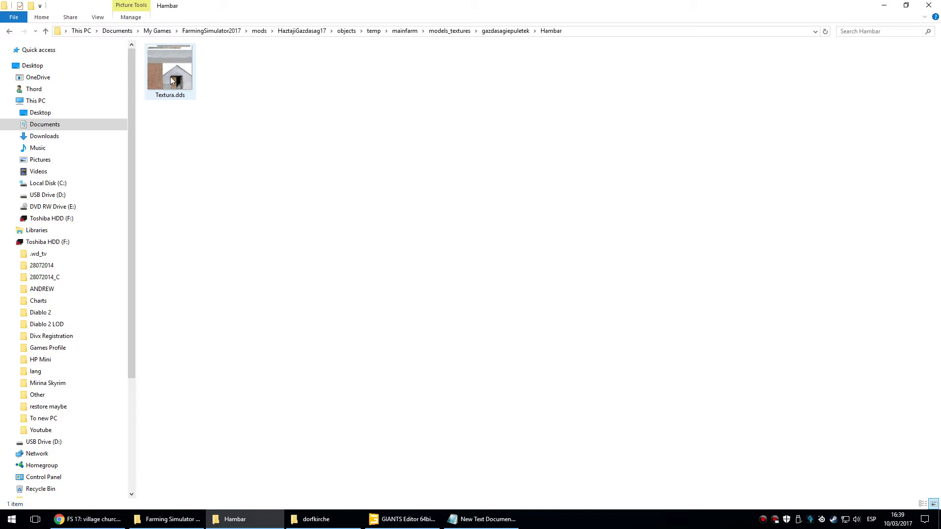
Open Textura.dds in GIMP with mipmap loading and automatic YCoCg/AExp decoding turned off.
{"action": "double_click", "coordinate": [172, 80]}
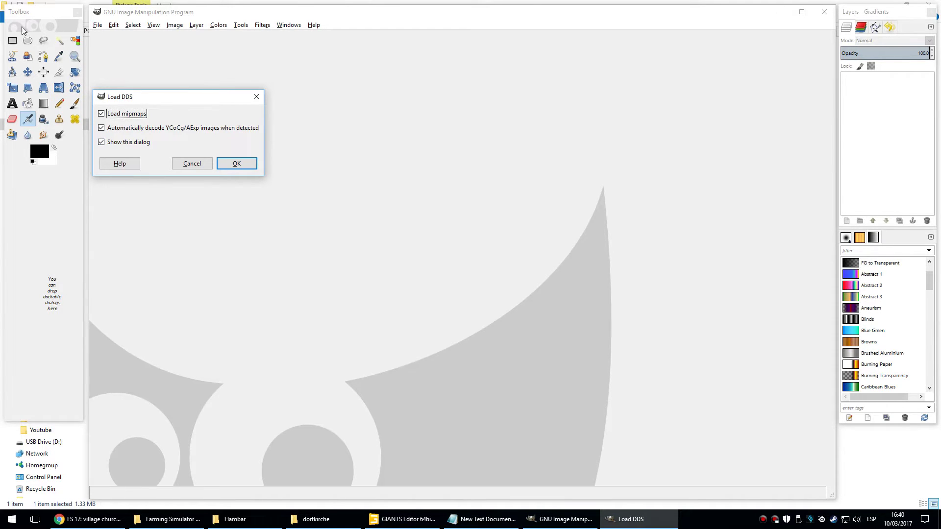
{"action": "key", "text": "space"}
{"action": "key", "text": "Tab"}
{"action": "key", "text": "space"}
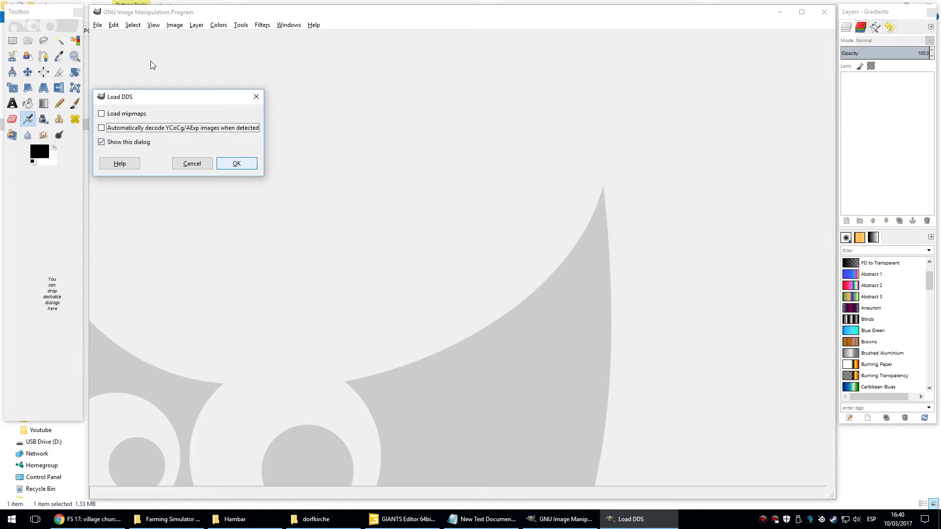
{"action": "key", "text": "Return"}
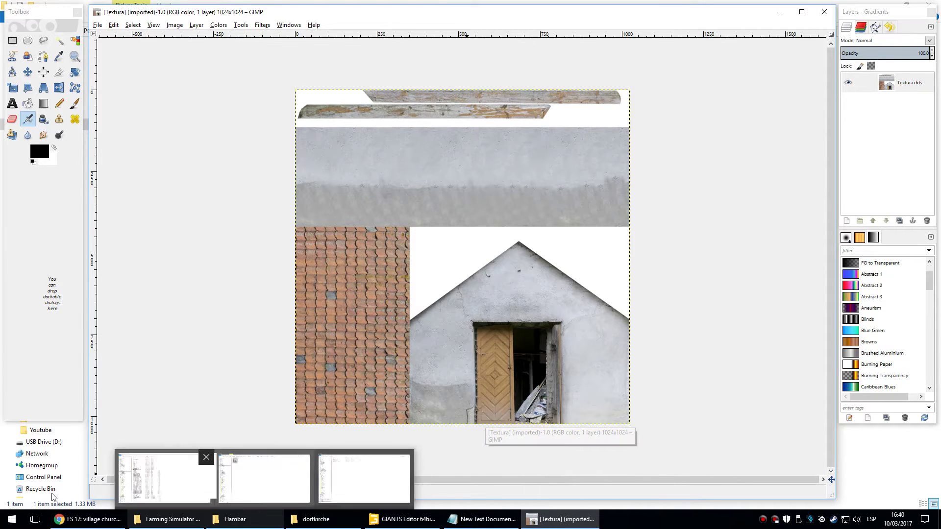
Switch to the browser and look over the free texture sites SWTEXTURE and texturelib.com, including the texturelib category overview.
{"action": "left_click", "coordinate": [86, 477]}
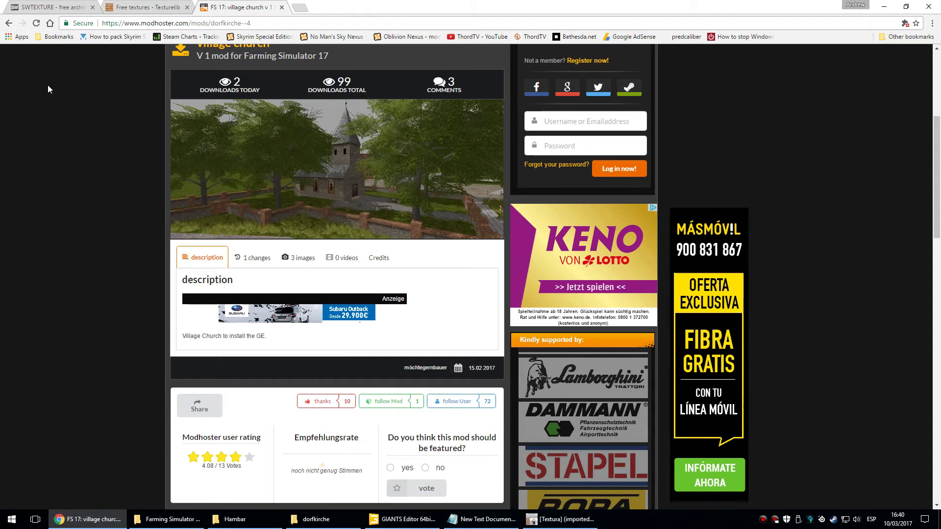
{"action": "left_click", "coordinate": [56, 13]}
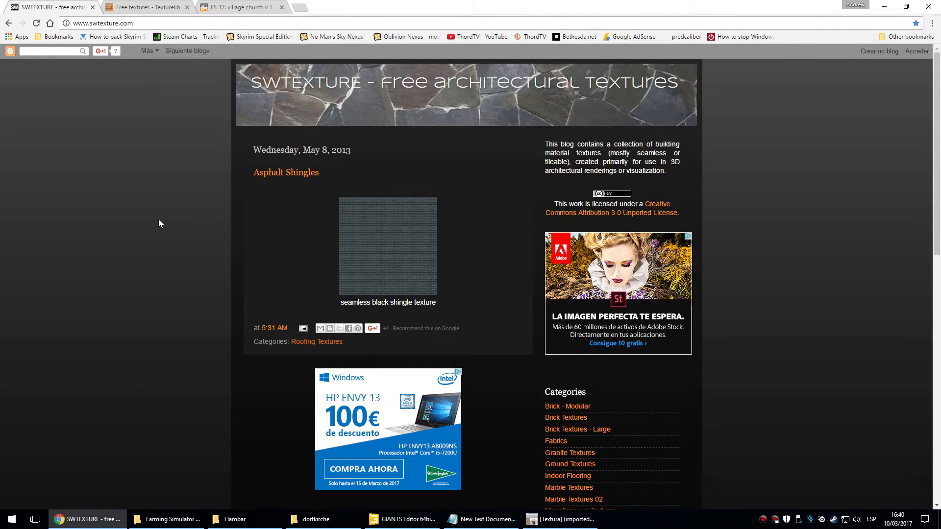
{"action": "left_click", "coordinate": [135, 8]}
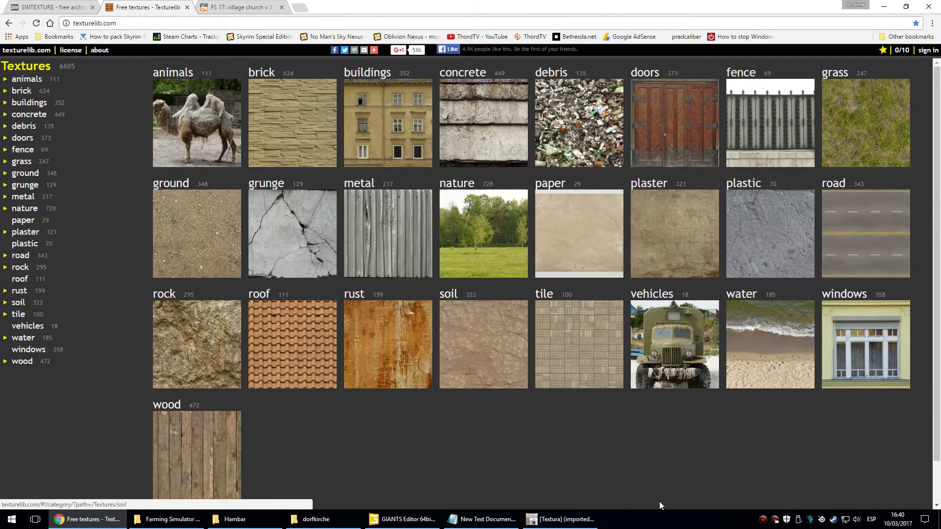
{"action": "scroll", "coordinate": [703, 395], "scroll_direction": "down", "scroll_amount": 1}
{"action": "scroll", "coordinate": [706, 395], "scroll_direction": "up", "scroll_amount": 1}
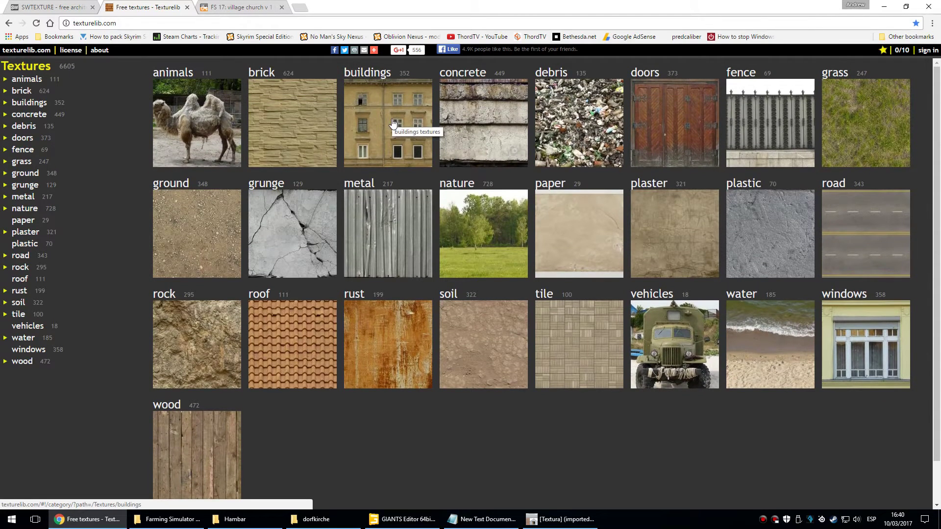
Look over texturelib's doors and buildings texture categories, then return to the category overview.
{"action": "left_click", "coordinate": [654, 136]}
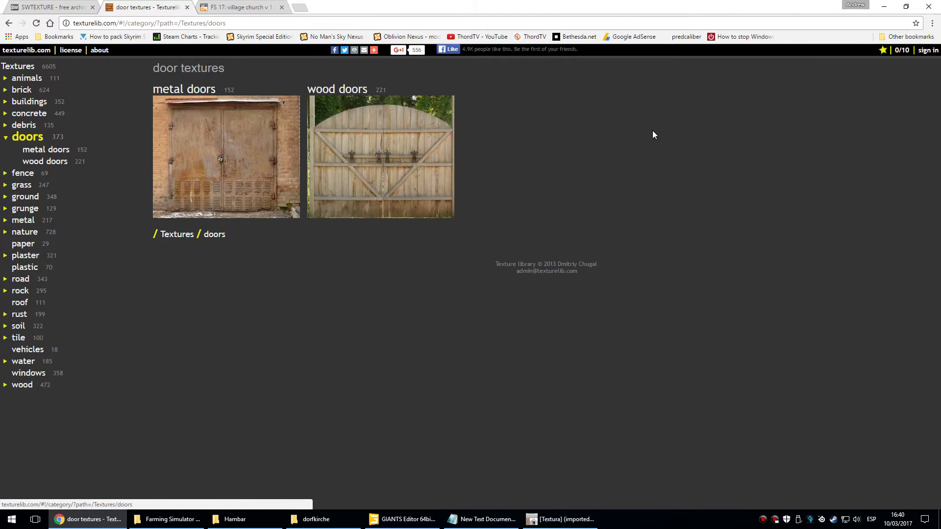
{"action": "key", "text": "alt+Left"}
{"action": "left_click", "coordinate": [392, 131]}
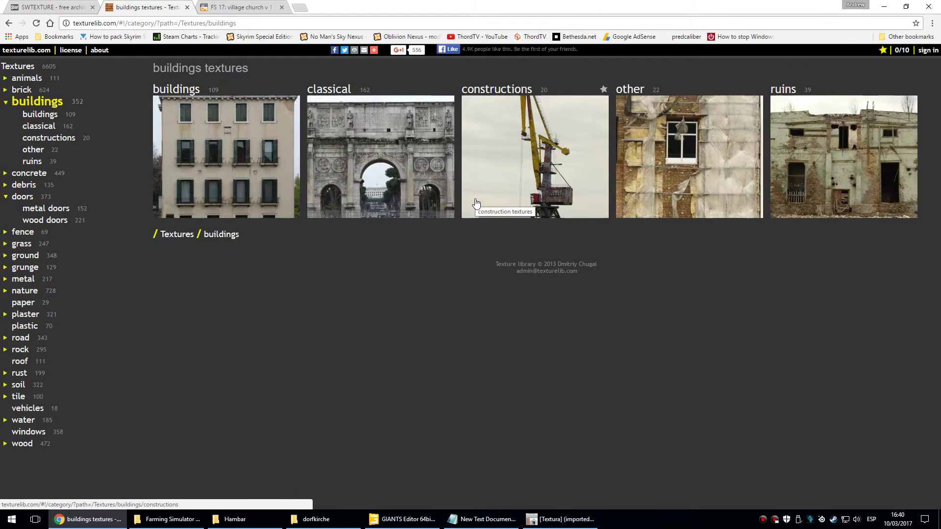
{"action": "key", "text": "alt+Left"}
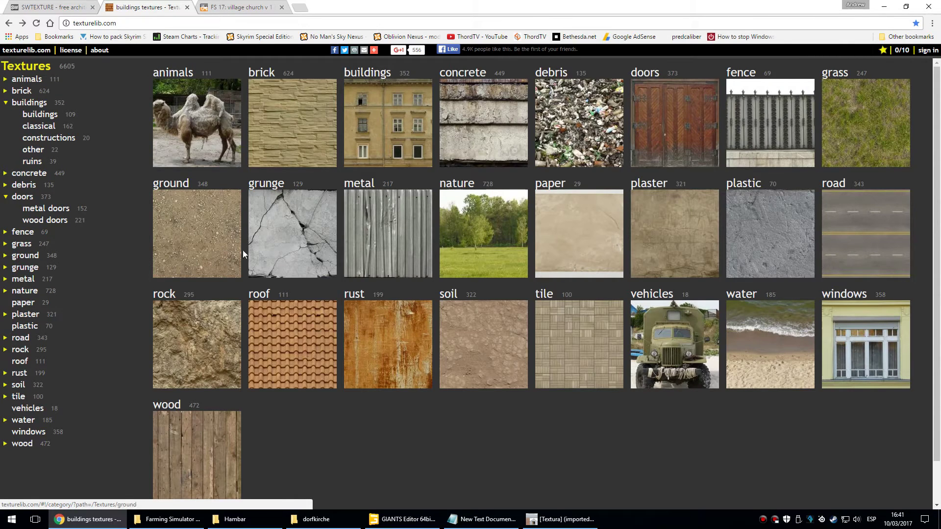
{"action": "scroll", "coordinate": [260, 264], "scroll_direction": "down", "scroll_amount": 1}
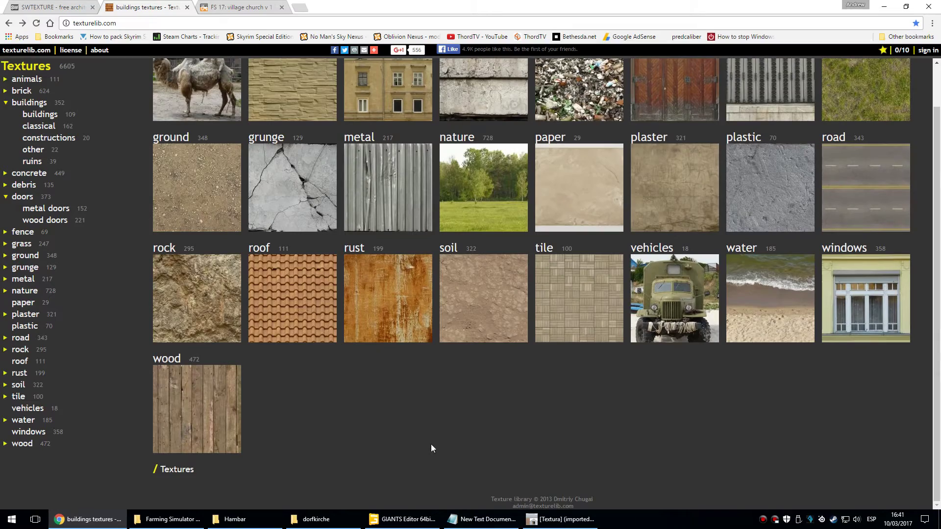
Open texturelib's roof category and browse through its roof textures.
{"action": "left_click", "coordinate": [299, 283]}
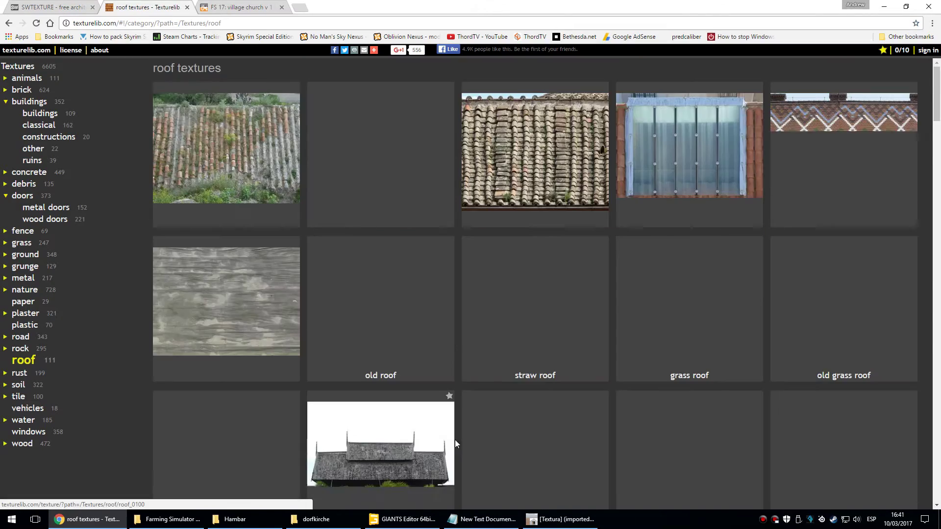
{"action": "scroll", "coordinate": [697, 309], "scroll_direction": "down", "scroll_amount": 5}
{"action": "scroll", "coordinate": [696, 309], "scroll_direction": "down", "scroll_amount": 4}
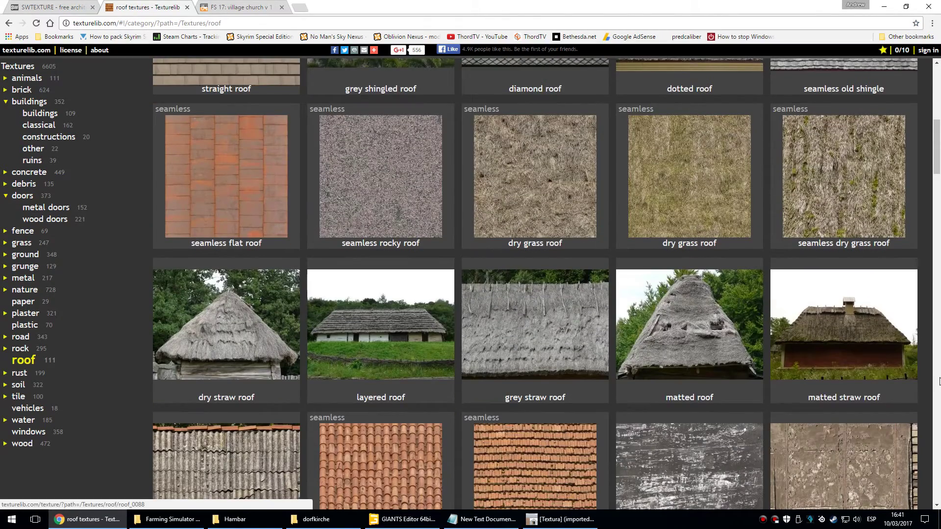
{"action": "left_click_drag", "start_coordinate": [936, 168], "coordinate": [937, 194]}
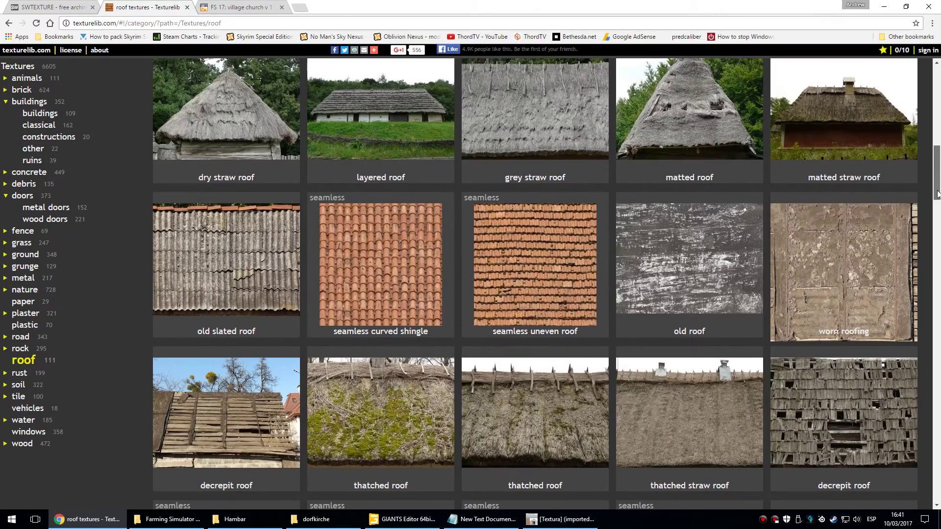
{"action": "left_click_drag", "start_coordinate": [936, 195], "coordinate": [938, 212]}
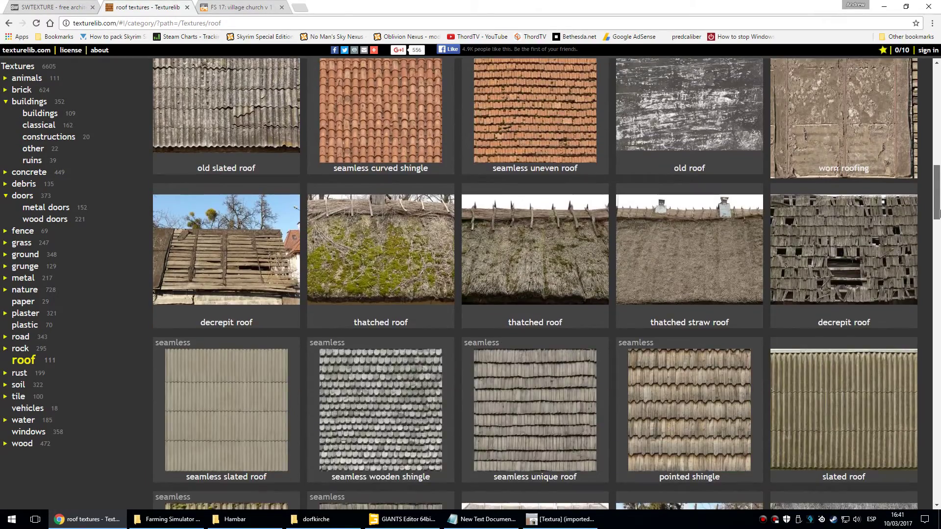
{"action": "scroll", "coordinate": [938, 212], "scroll_direction": "up", "scroll_amount": 2}
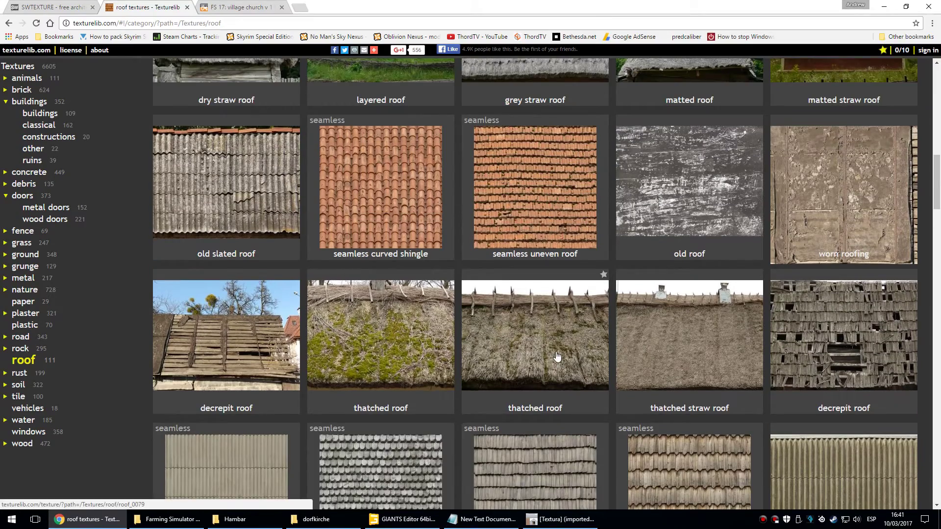
{"action": "left_click_drag", "start_coordinate": [937, 201], "coordinate": [937, 127]}
On SWTEXTURE, view the stacked stone textures of Various Stone Tiles 02 at full size, then close the viewer.
{"action": "left_click", "coordinate": [54, 7]}
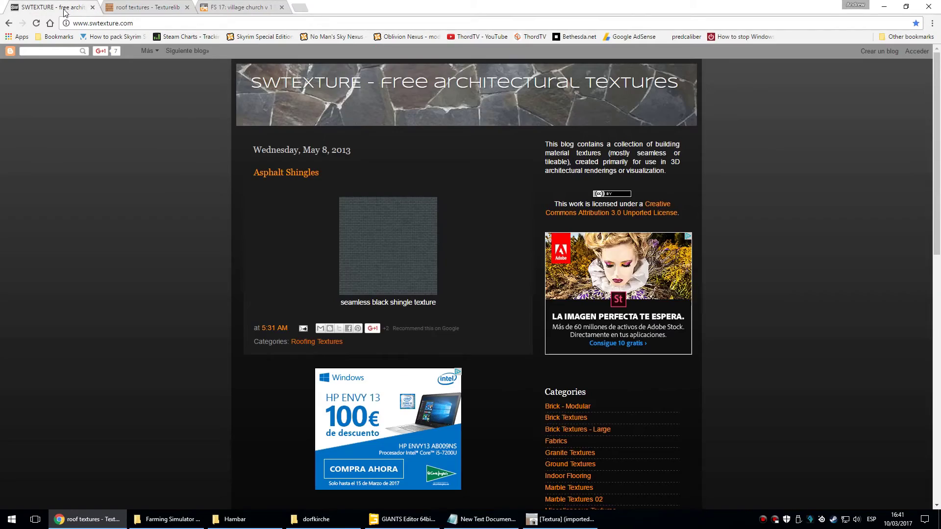
{"action": "scroll", "coordinate": [757, 360], "scroll_direction": "down", "scroll_amount": 8}
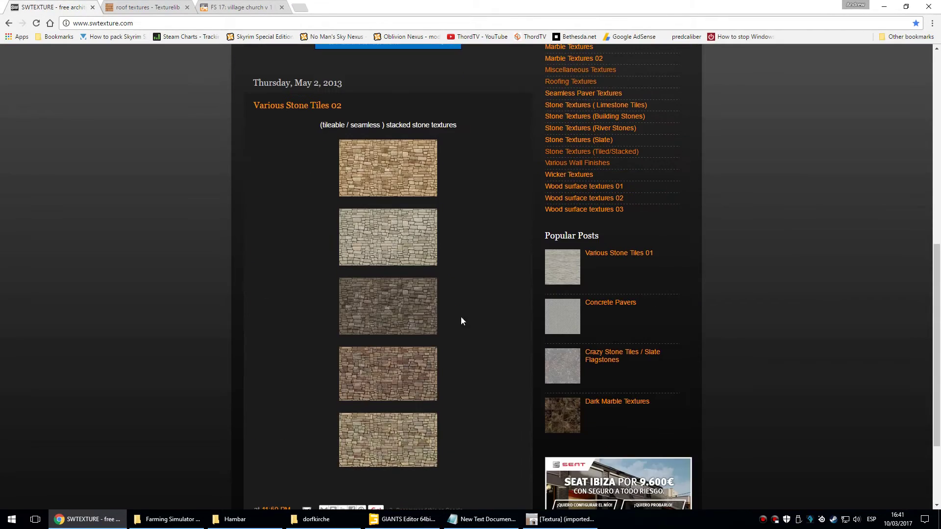
{"action": "left_click", "coordinate": [404, 310]}
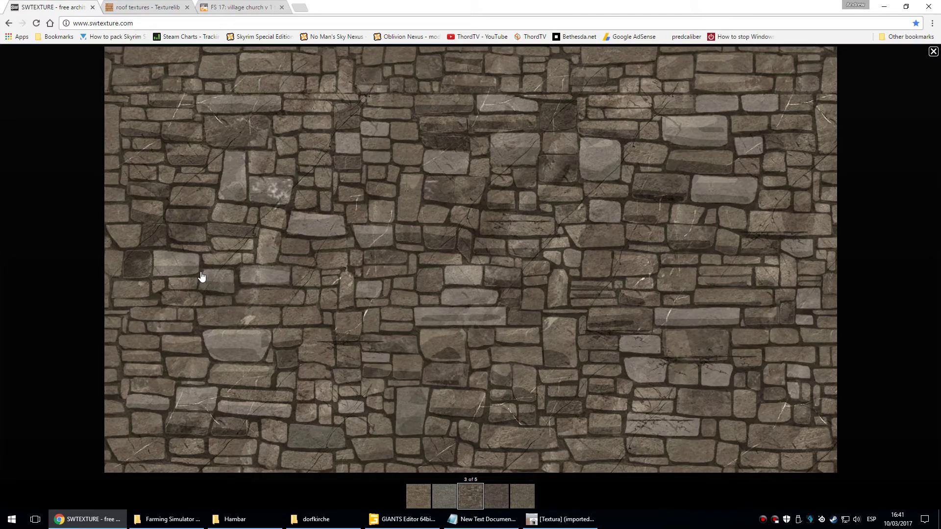
{"action": "scroll", "coordinate": [304, 210], "scroll_direction": "up", "scroll_amount": 2}
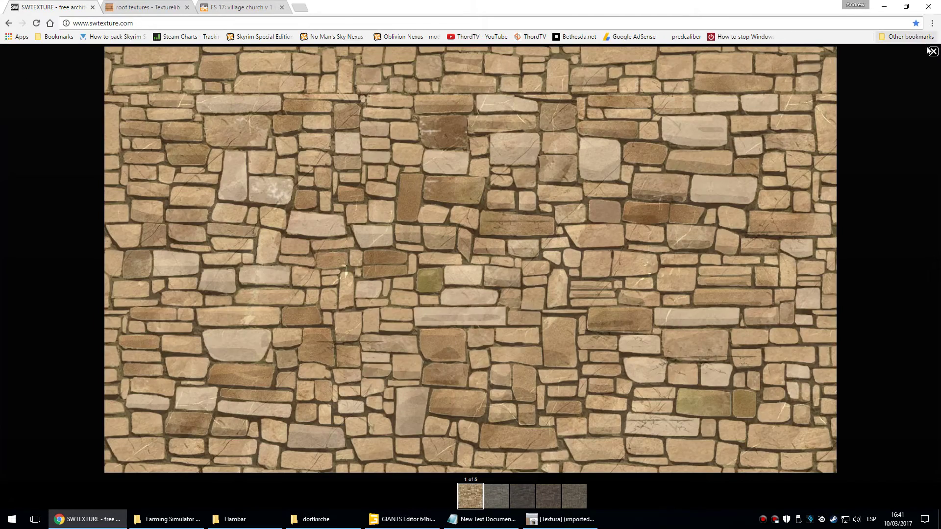
{"action": "scroll", "coordinate": [743, 184], "scroll_direction": "down", "scroll_amount": 3}
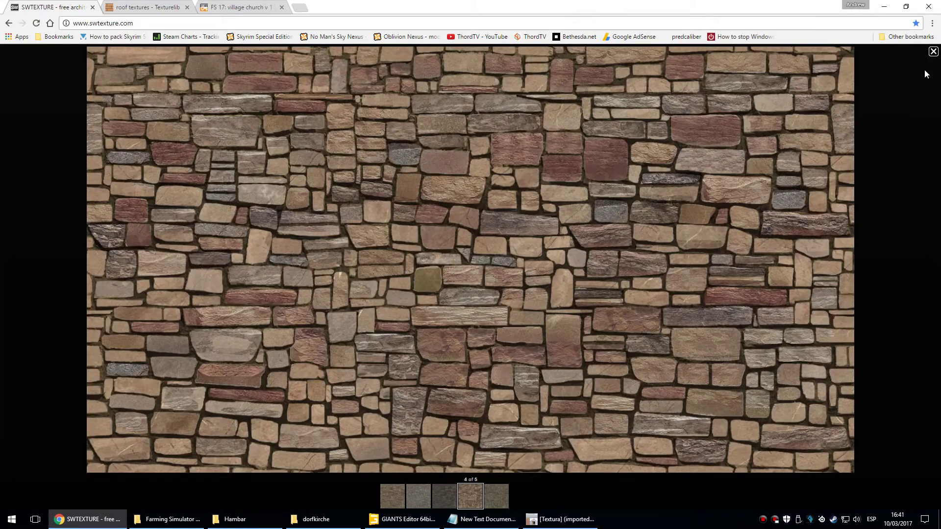
{"action": "left_click", "coordinate": [933, 51]}
Return to texturelib's roof textures, open the pale green seamless dry grass roof texture's page, and check the image saving options.
{"action": "left_click", "coordinate": [125, 11]}
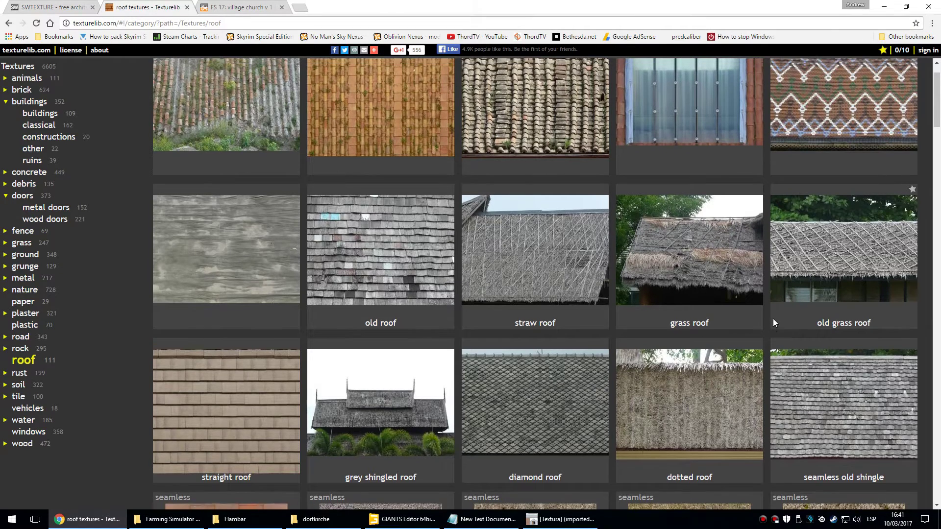
{"action": "scroll", "coordinate": [773, 322], "scroll_direction": "up", "scroll_amount": 1}
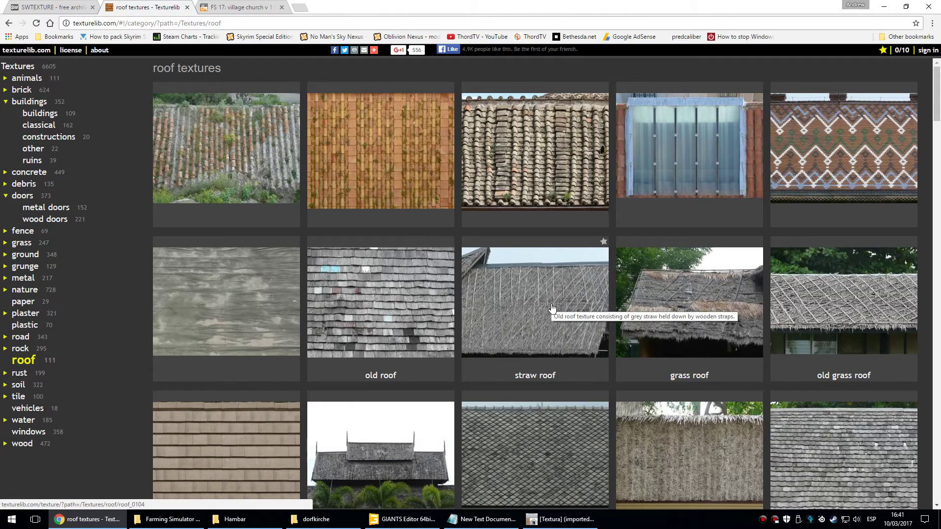
{"action": "scroll", "coordinate": [624, 389], "scroll_direction": "down", "scroll_amount": 7}
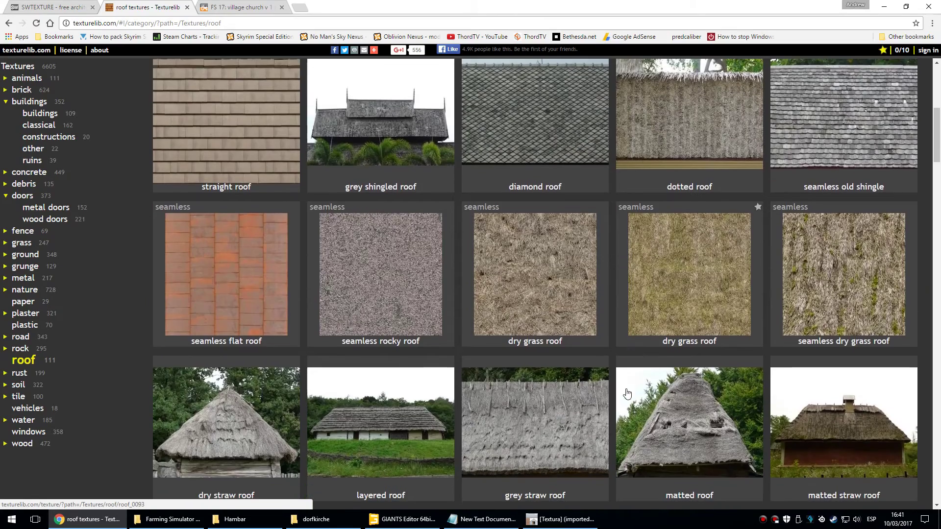
{"action": "left_click", "coordinate": [718, 301]}
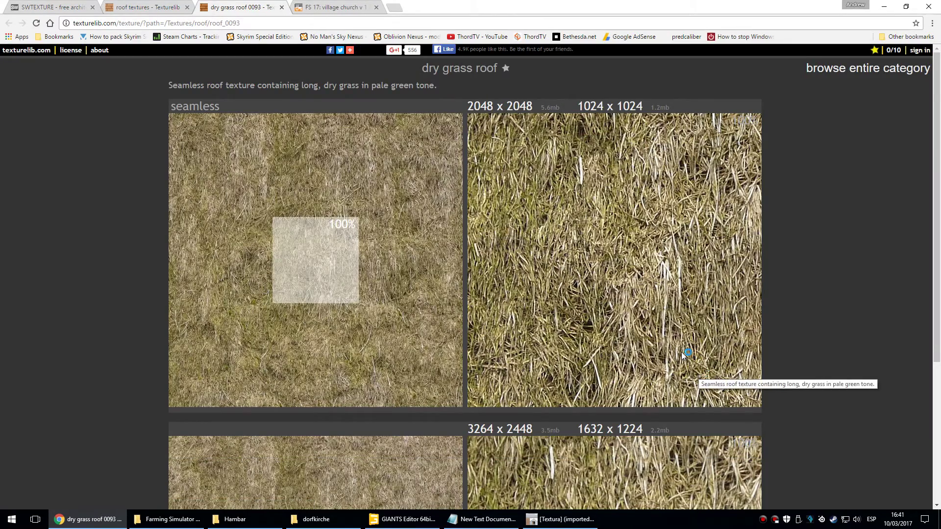
{"action": "right_click", "coordinate": [659, 247]}
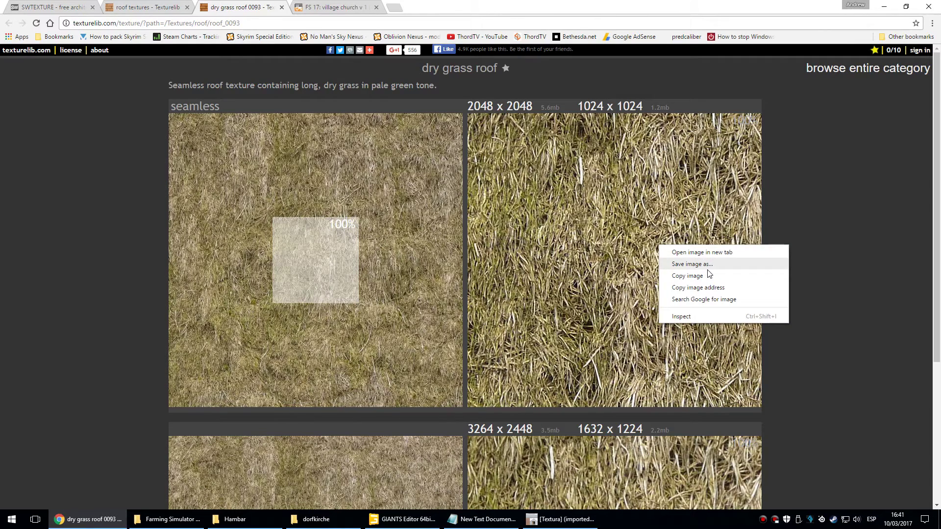
{"action": "left_click", "coordinate": [873, 214]}
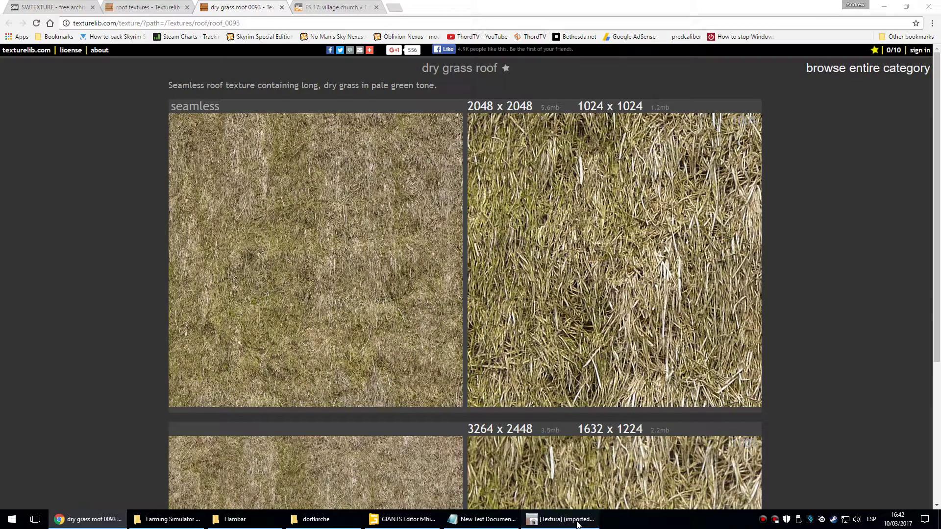
Switch to GIMP and review the save, overwrite and export commands available for Textura.dds.
{"action": "left_click", "coordinate": [560, 519]}
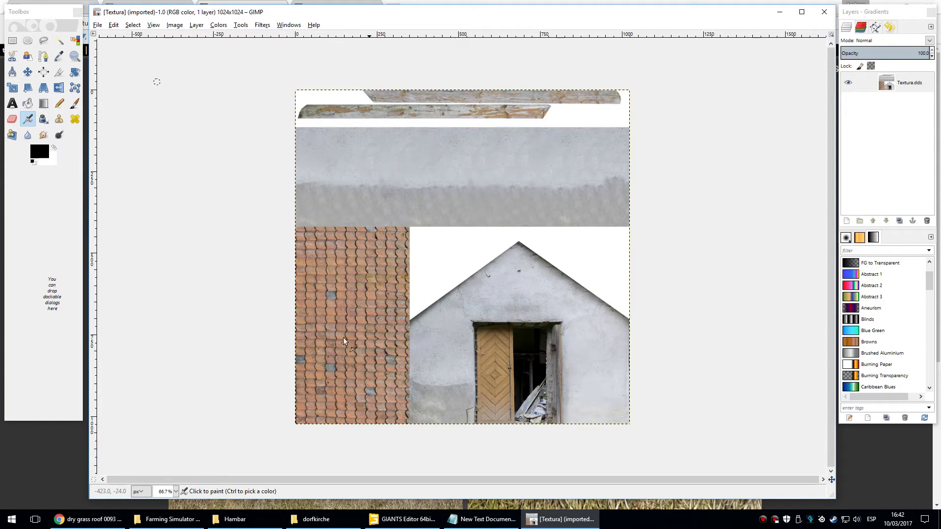
{"action": "key", "text": "alt+f"}
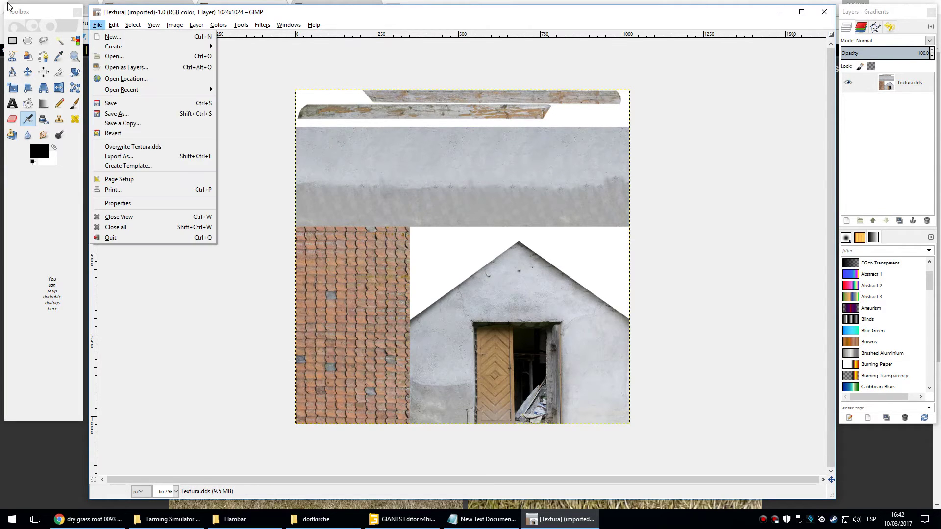
{"action": "key", "text": "Escape"}
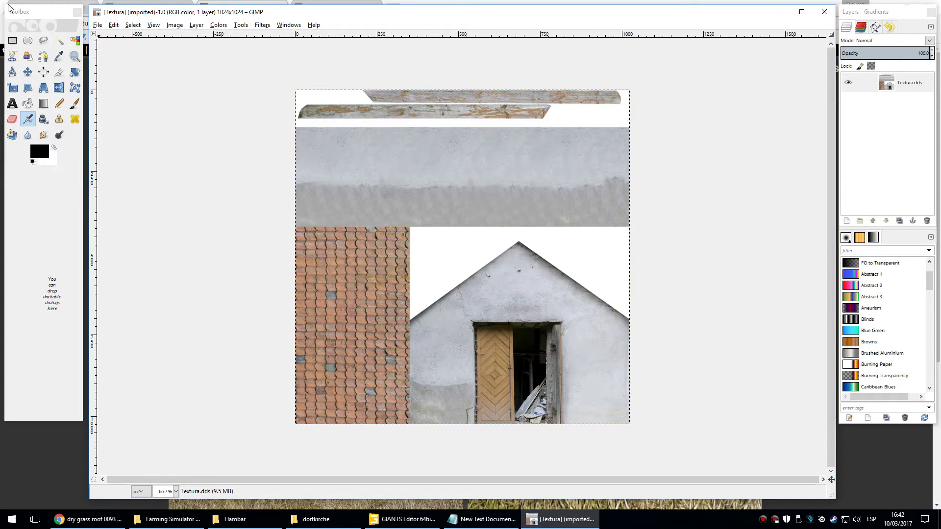
{"action": "key", "text": "alt+f"}
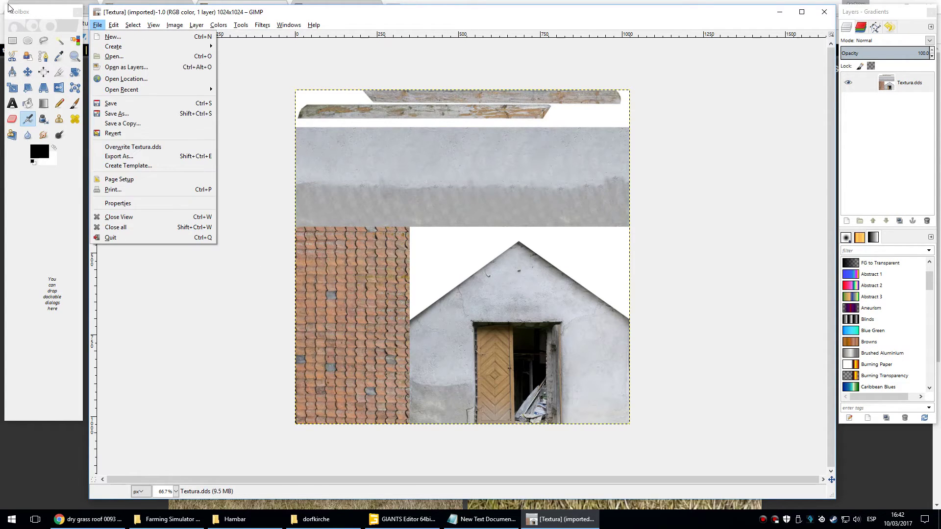
{"action": "key", "text": "Down"}
{"action": "key", "text": "Down"}
{"action": "key", "text": "Down"}
{"action": "key", "text": "Down"}
{"action": "key", "text": "Down"}
{"action": "key", "text": "Down"}
{"action": "key", "text": "Down"}
{"action": "key", "text": "Down"}
{"action": "key", "text": "Down"}
{"action": "key", "text": "Down"}
{"action": "key", "text": "Down"}
{"action": "key", "text": "Down"}
{"action": "key", "text": "Escape"}
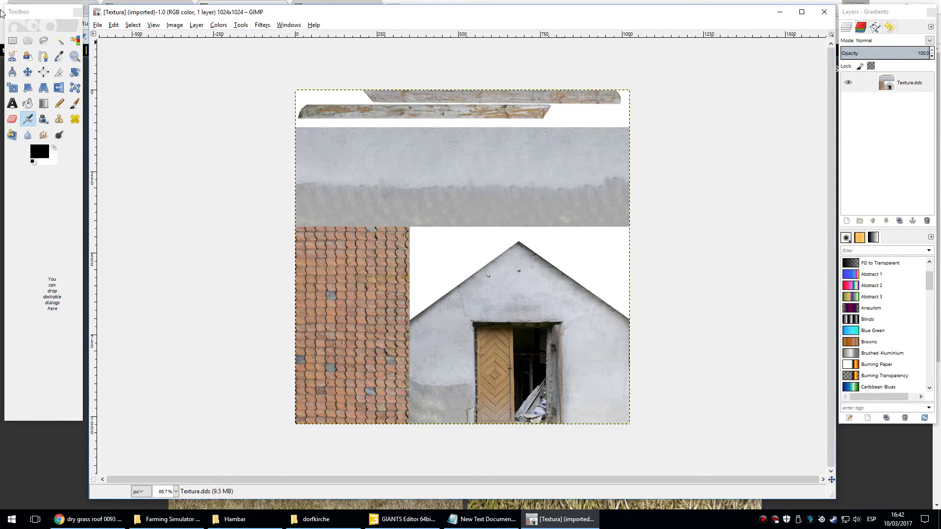
Start exporting the image as Textura.dds to the Desktop folder.
{"action": "key", "text": "alt+f"}
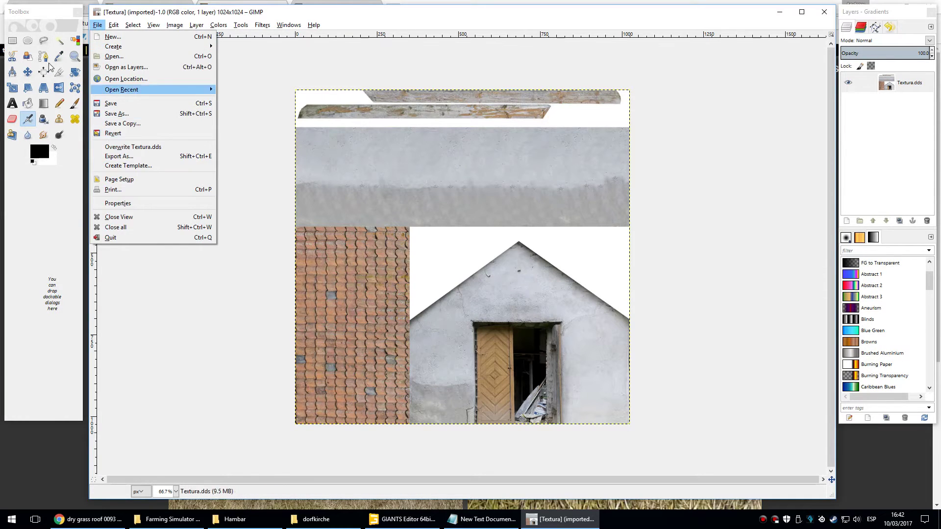
{"action": "key", "text": "Return"}
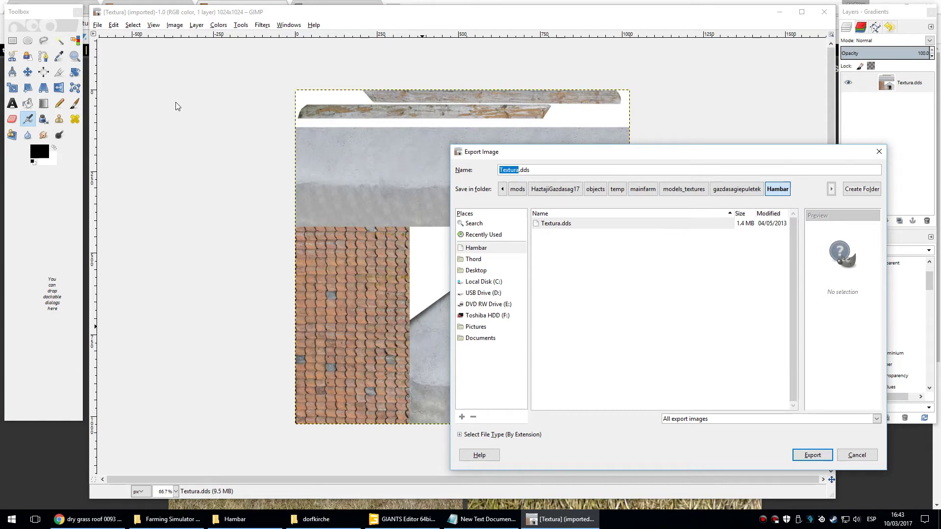
{"action": "key", "text": "Down"}
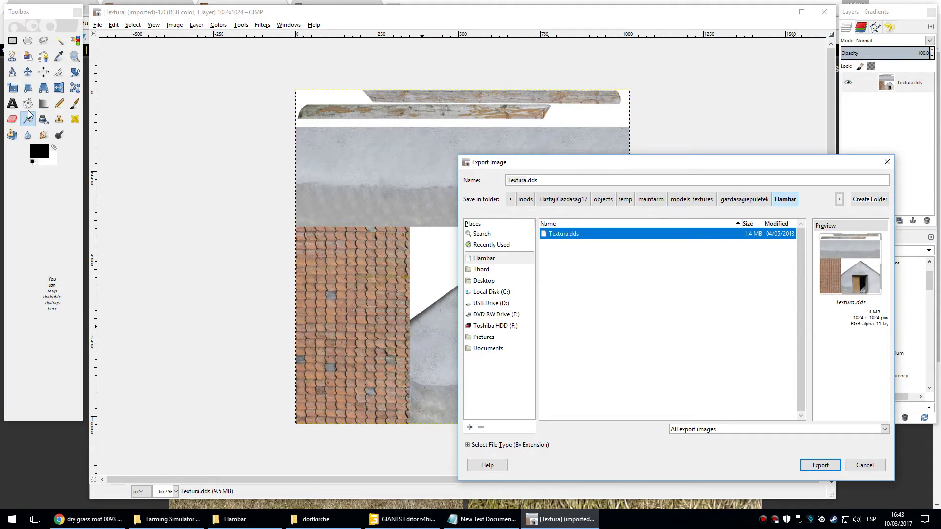
{"action": "key", "text": "alt+d"}
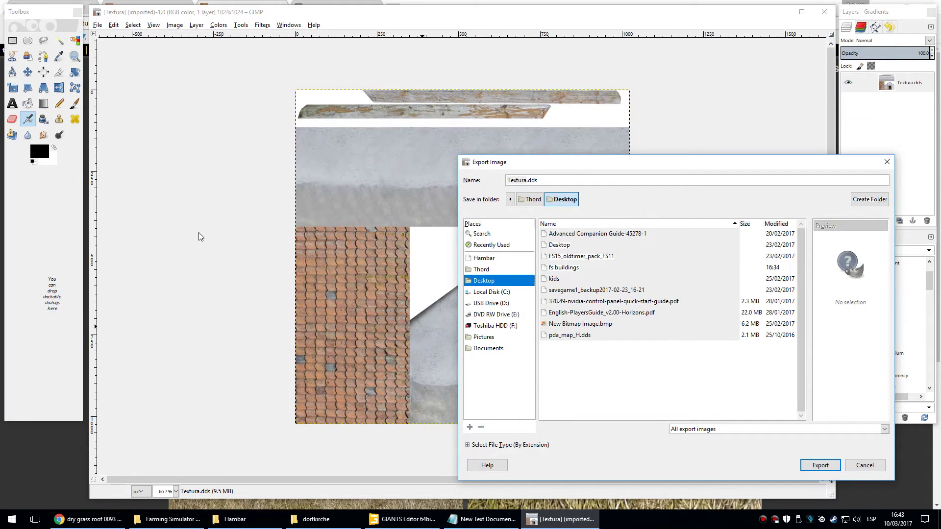
{"action": "key", "text": "Tab"}
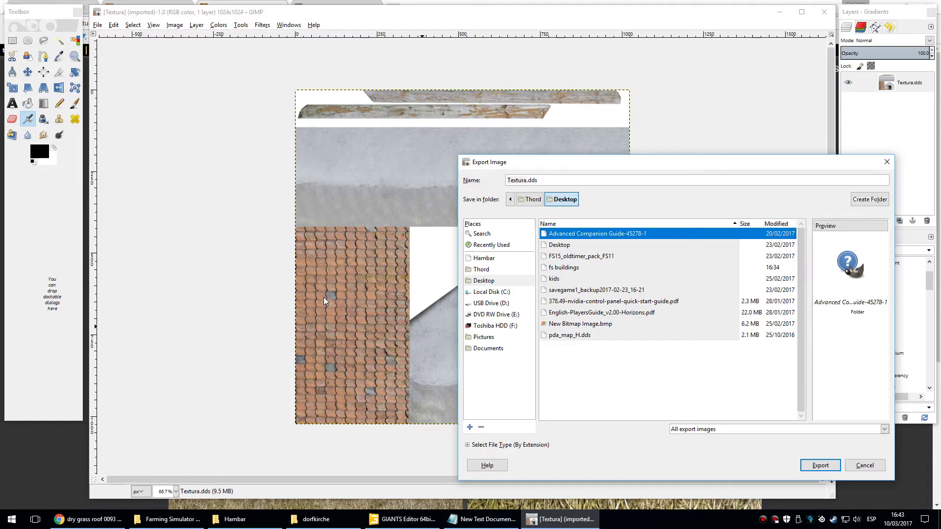
{"action": "key", "text": "Return"}
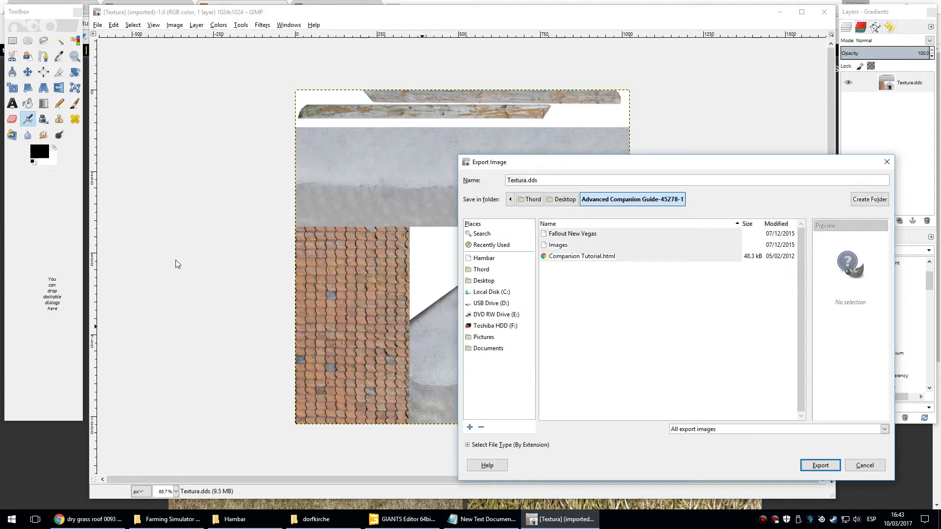
{"action": "key", "text": "BackSpace"}
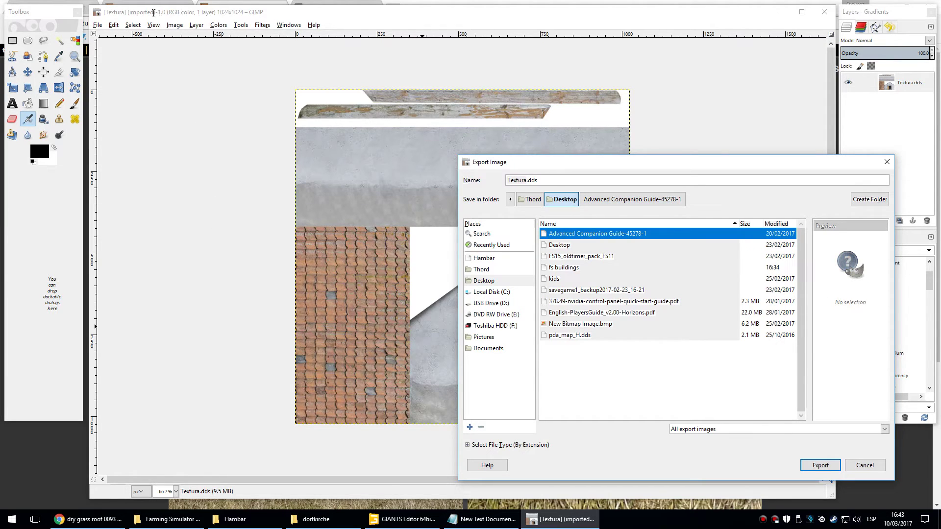
{"action": "left_click", "coordinate": [612, 181]}
{"action": "left_click", "coordinate": [814, 464]}
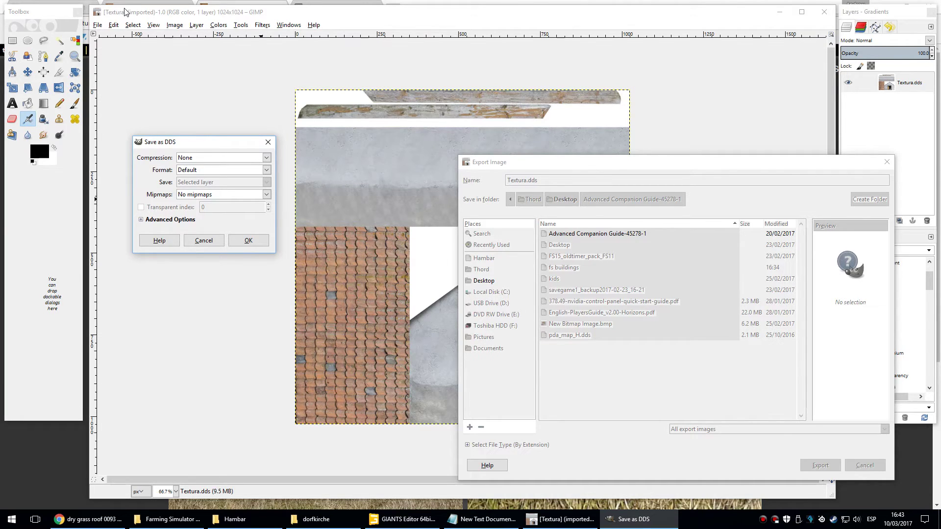
Export the texture as DDS with BC3 / DXT5 compression and generated mipmaps.
{"action": "key", "text": "space"}
{"action": "key", "text": "Down"}
{"action": "key", "text": "Down"}
{"action": "key", "text": "Down"}
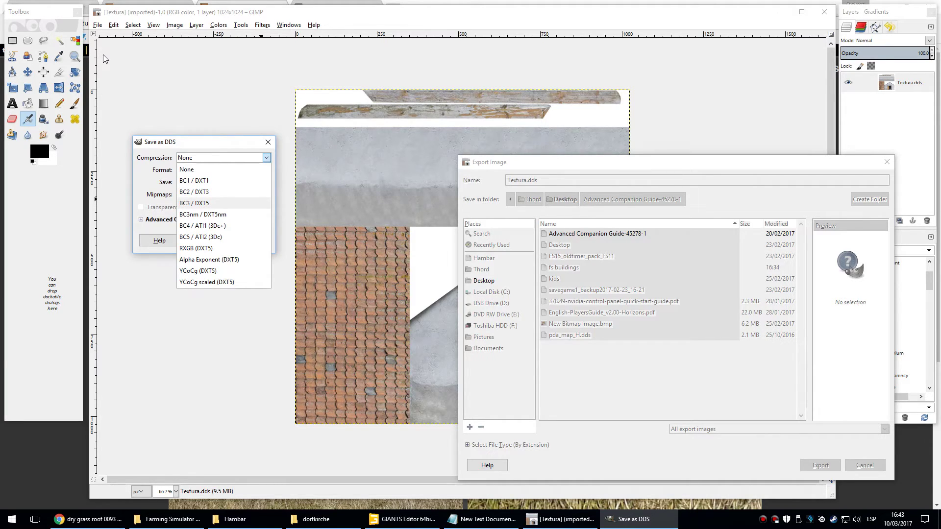
{"action": "key", "text": "Return"}
{"action": "key", "text": "Tab"}
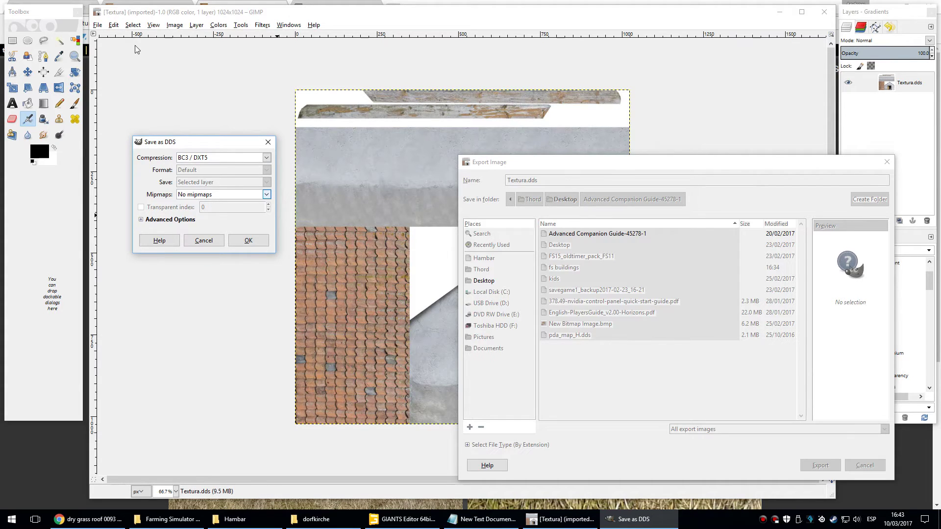
{"action": "key", "text": "space"}
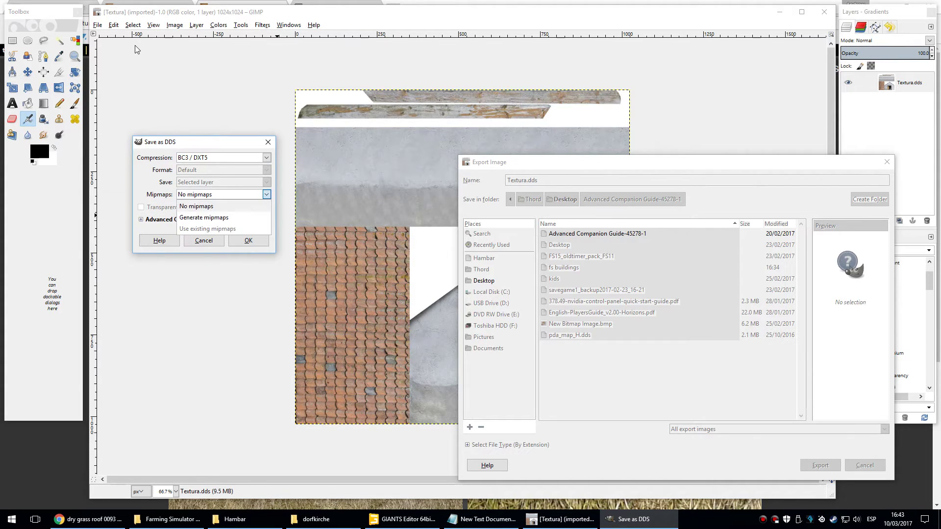
{"action": "key", "text": "Down"}
{"action": "key", "text": "Return"}
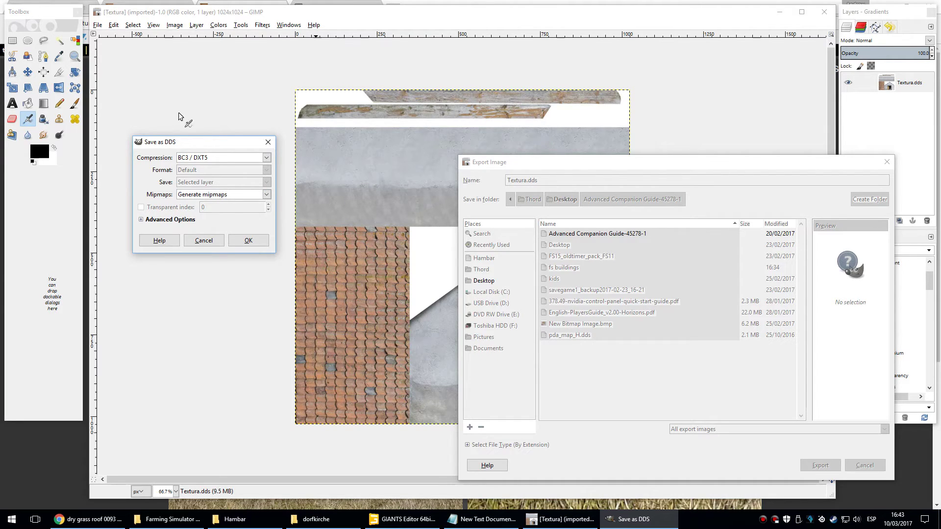
{"action": "key", "text": "Return"}
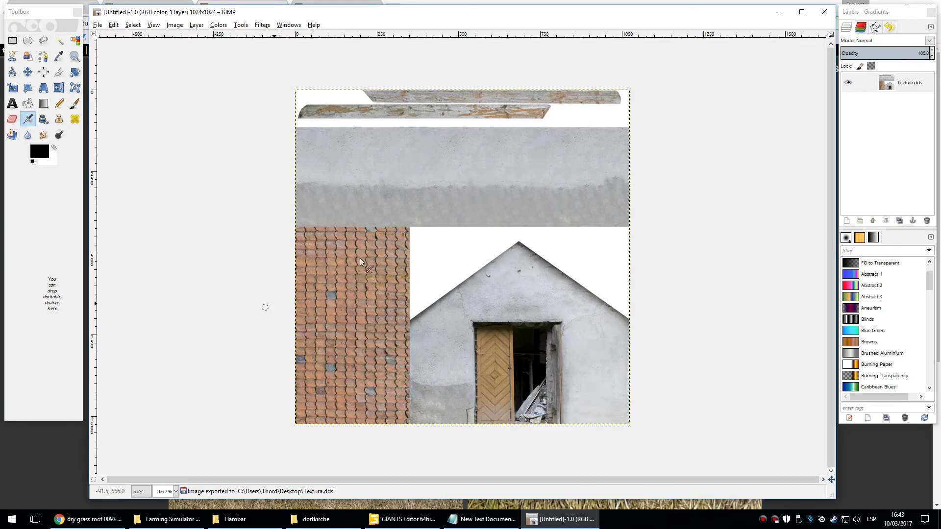
Close the exported image, minimize GIMP and show the desktop.
{"action": "left_click", "coordinate": [824, 12]}
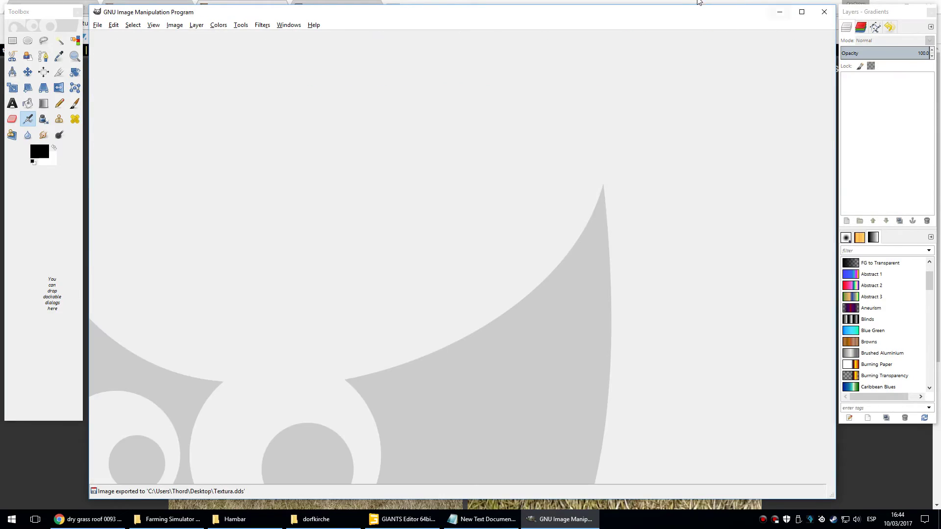
{"action": "left_click", "coordinate": [779, 12]}
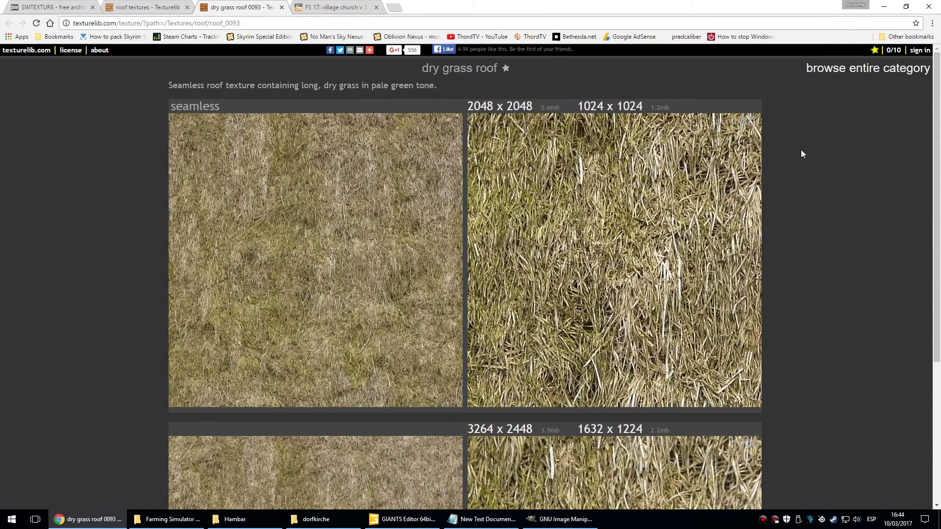
{"action": "key", "text": "super+d"}
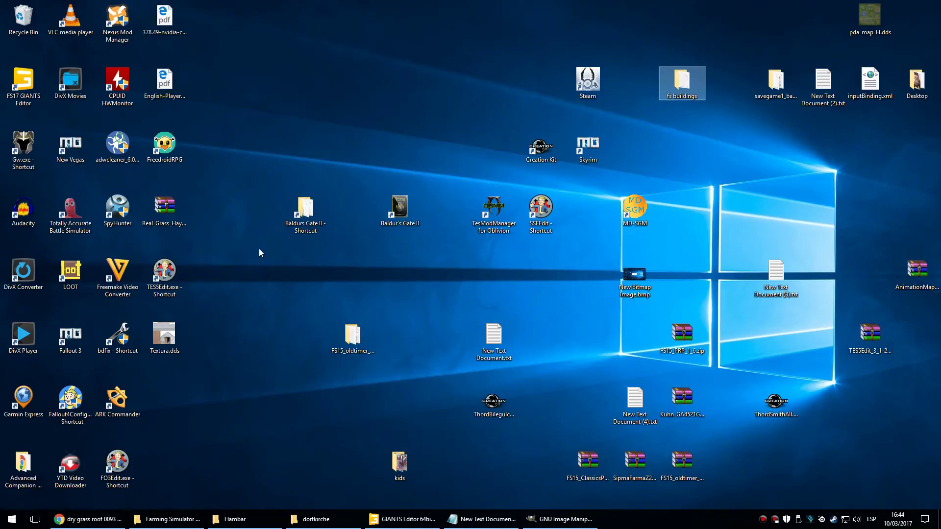
Open the exported Textura.dds from the desktop with Load mipmaps and automatic YCoCg/AExp decoding enabled.
{"action": "double_click", "coordinate": [157, 338]}
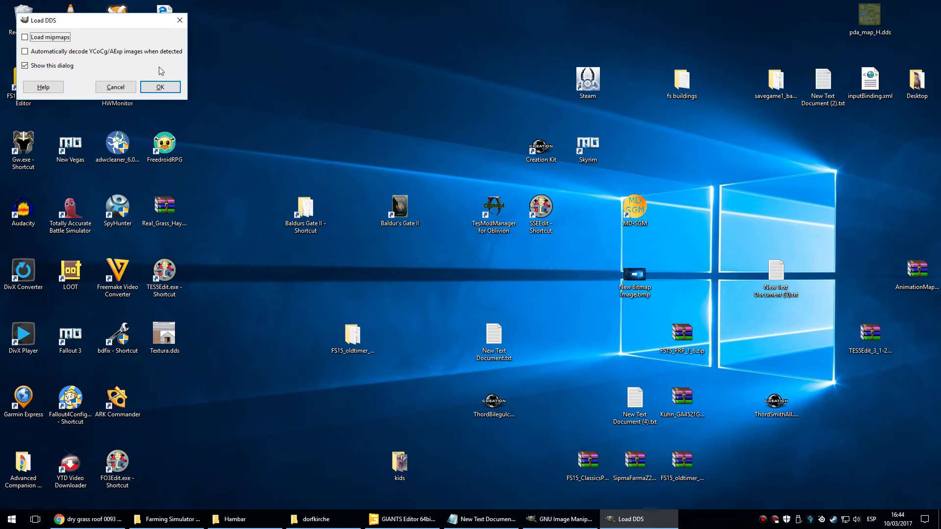
{"action": "key", "text": "space"}
{"action": "key", "text": "Tab"}
{"action": "key", "text": "space"}
{"action": "key", "text": "Tab"}
{"action": "key", "text": "Tab"}
{"action": "key", "text": "Tab"}
{"action": "key", "text": "Tab"}
{"action": "key", "text": "Return"}
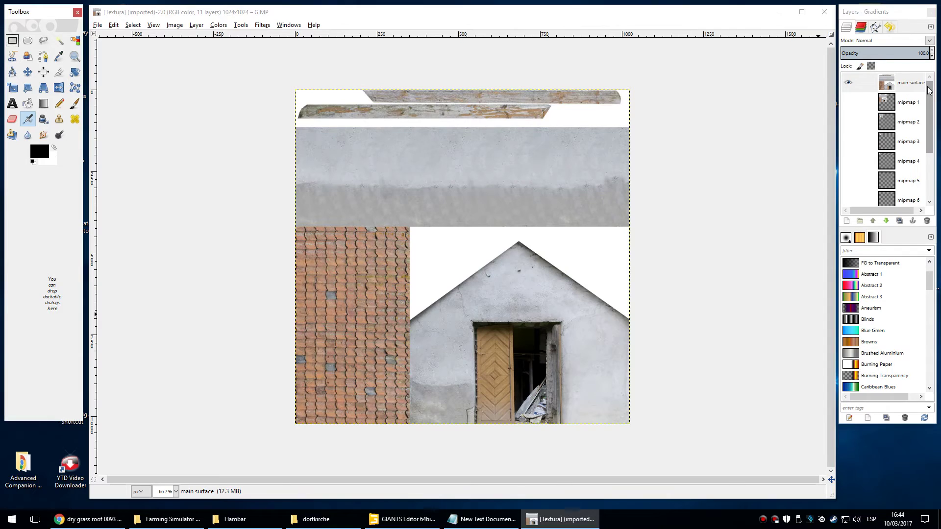
Review the texture's mipmap layers, show mipmap 1, and temporarily hide the main surface layer to compare their sizes.
{"action": "scroll", "coordinate": [908, 122], "scroll_direction": "down", "scroll_amount": 4}
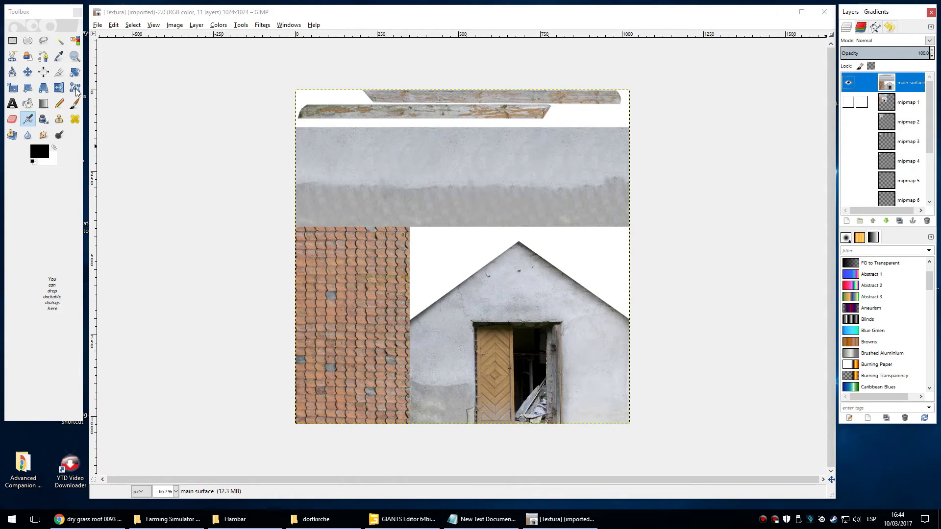
{"action": "key", "text": "Page_Down"}
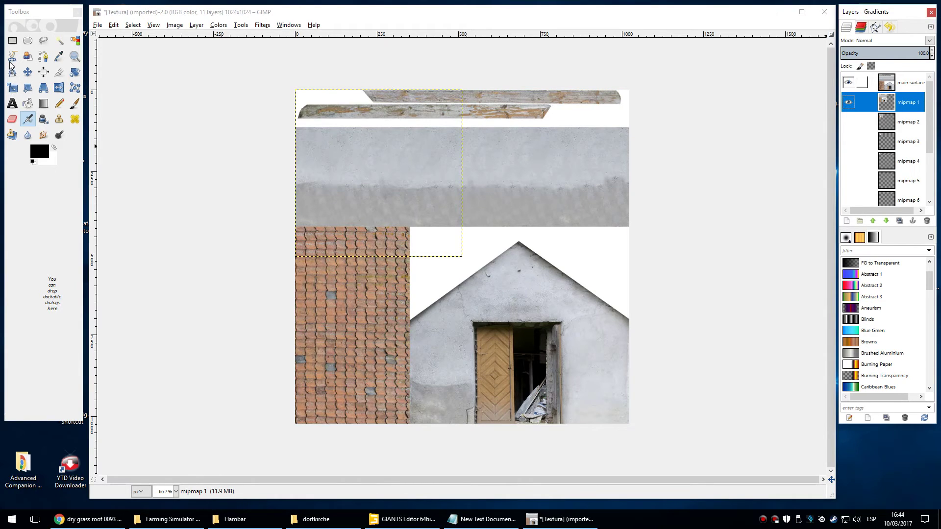
{"action": "left_click", "coordinate": [848, 82]}
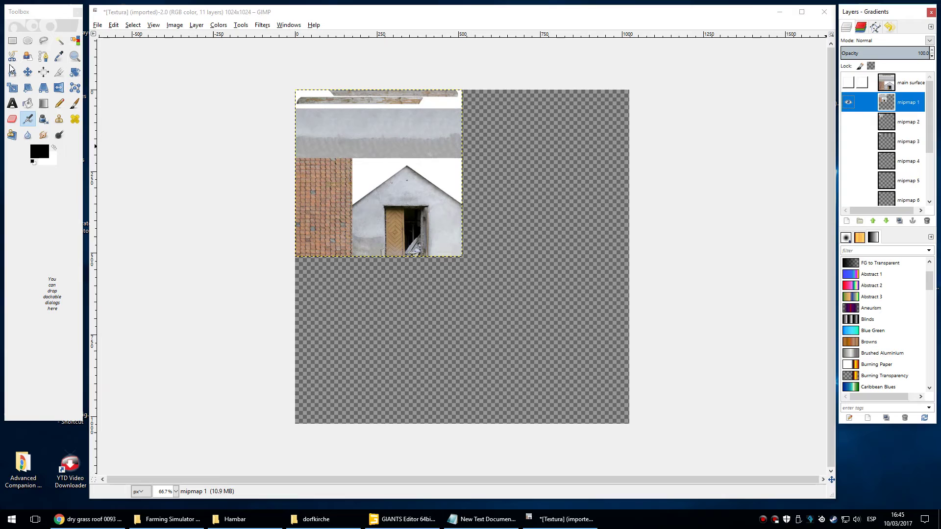
{"action": "left_click", "coordinate": [848, 82]}
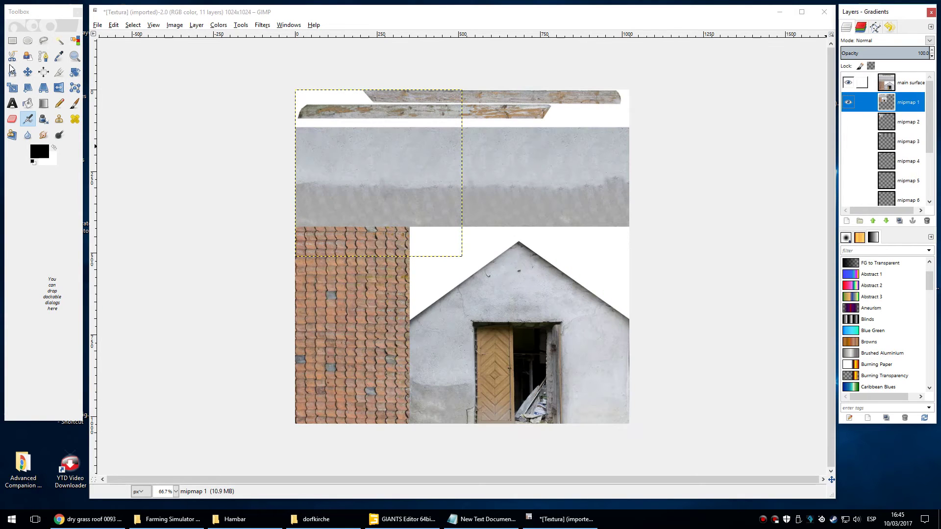
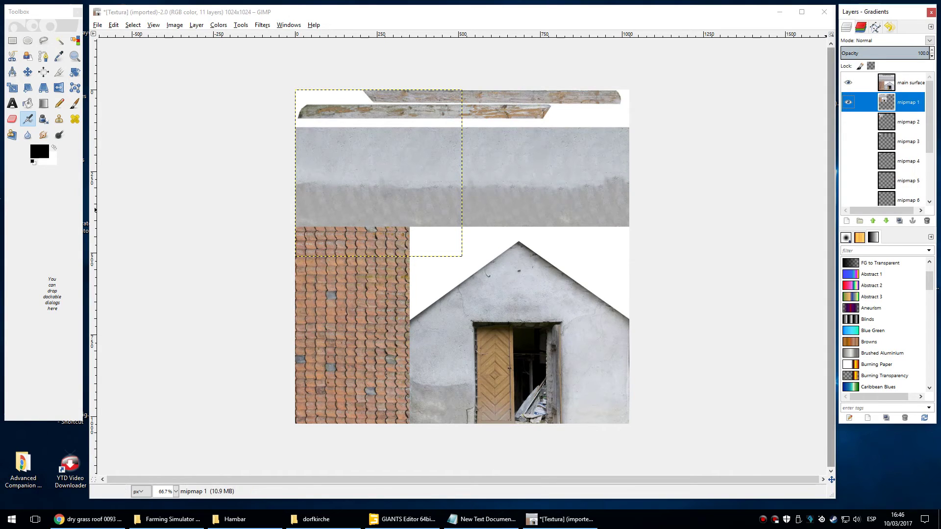
{"action": "left_click", "coordinate": [744, 213]}
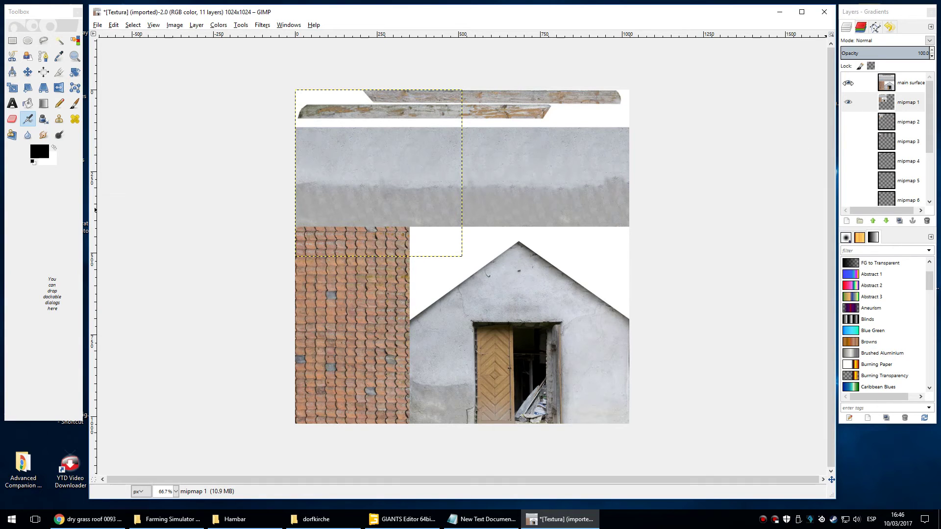
{"action": "left_click", "coordinate": [837, 103]}
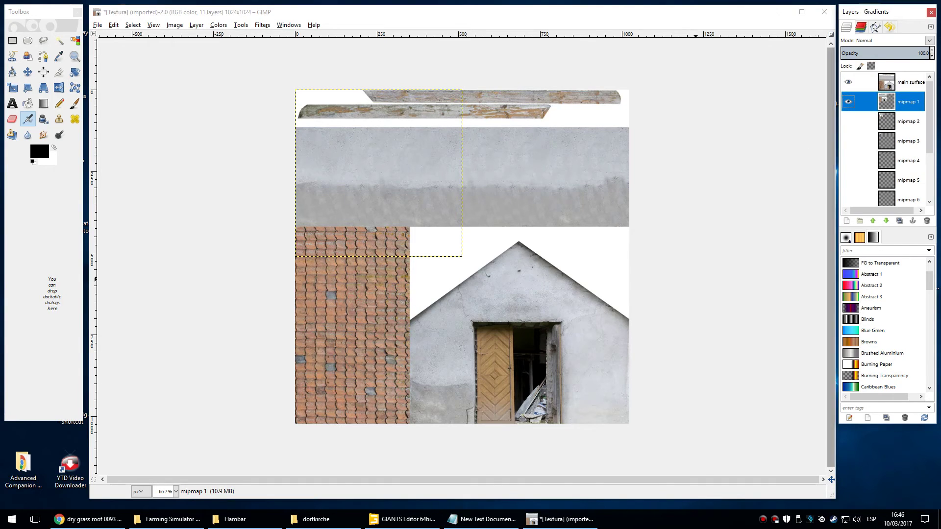
{"action": "mouse_move", "coordinate": [563, 519]}
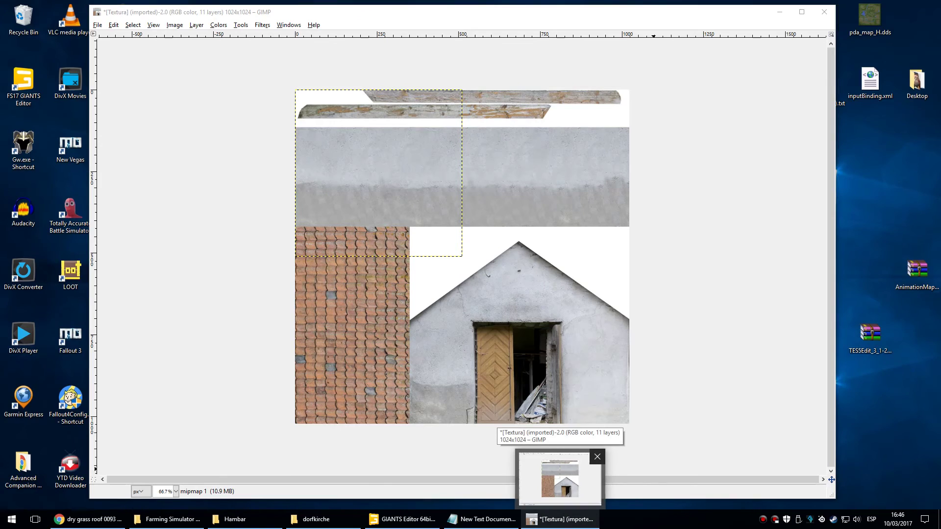
Switch to GIANTS Editor and examine the pink house's roof and wall textures from near and far.
{"action": "left_click", "coordinate": [402, 507]}
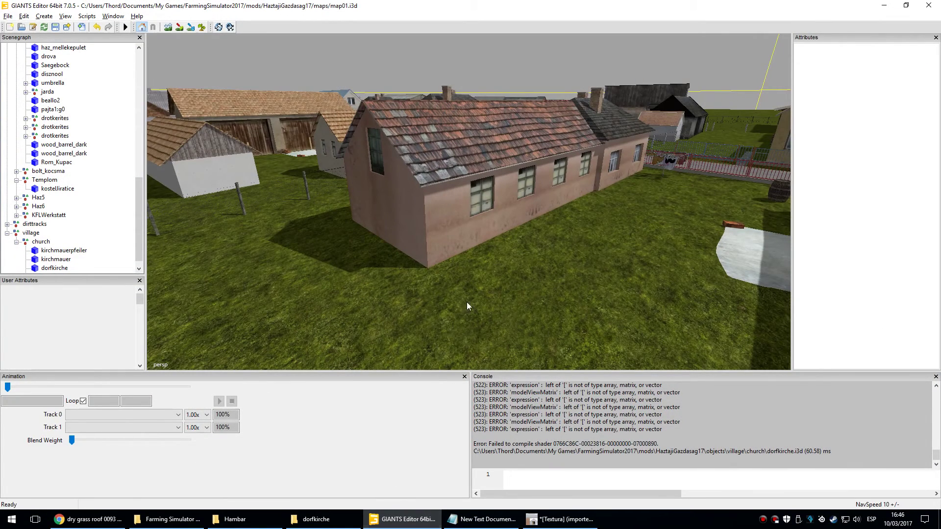
{"action": "middle_click_drag", "start_coordinate": [494, 254], "coordinate": [447, 47]}
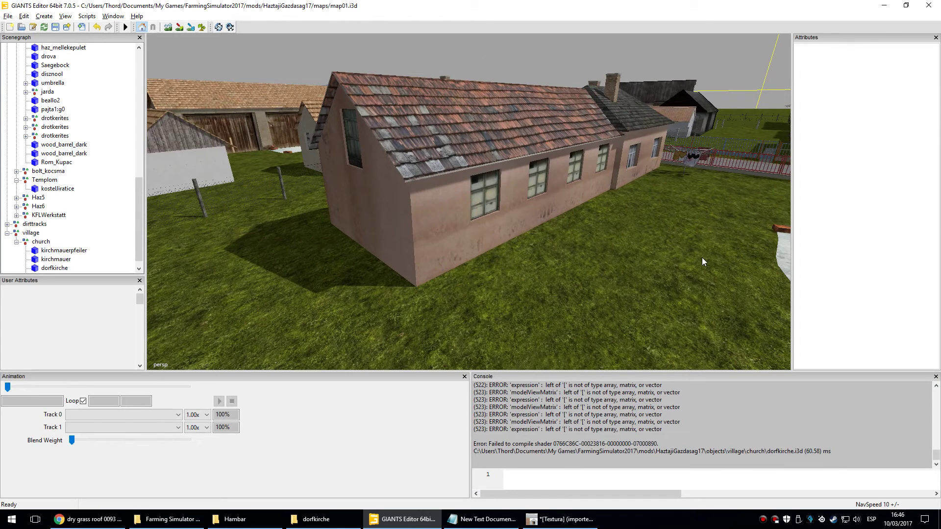
{"action": "scroll", "coordinate": [703, 263], "scroll_direction": "down", "scroll_amount": 1}
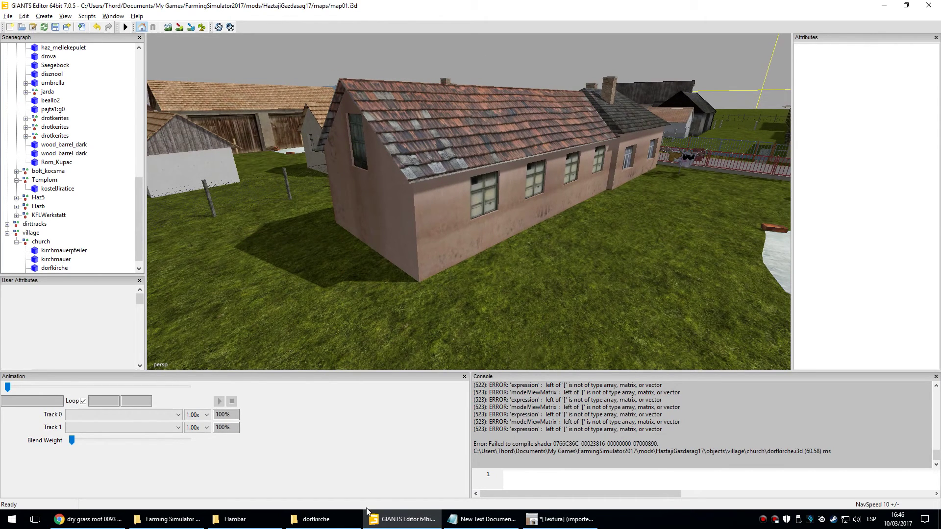
{"action": "mouse_move", "coordinate": [330, 510]}
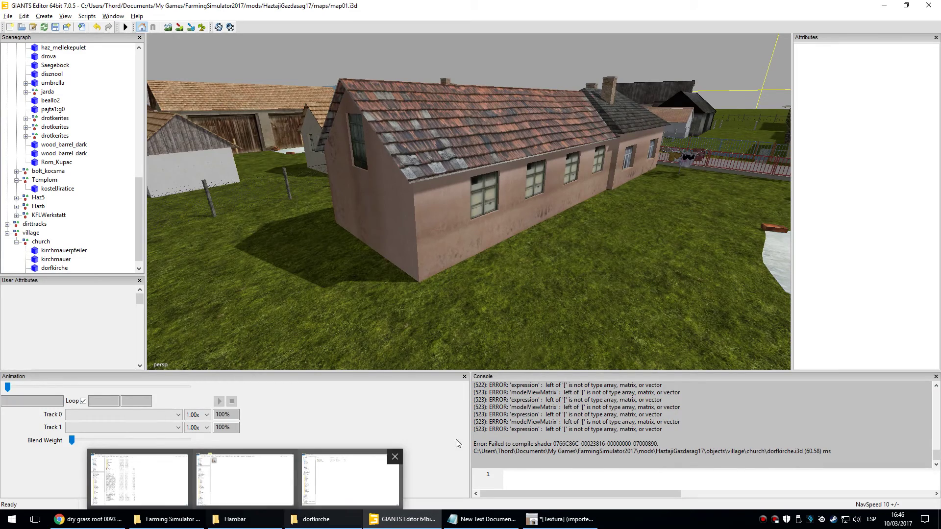
{"action": "scroll", "coordinate": [590, 243], "scroll_direction": "up", "scroll_amount": 5}
{"action": "scroll", "coordinate": [618, 240], "scroll_direction": "up", "scroll_amount": 2}
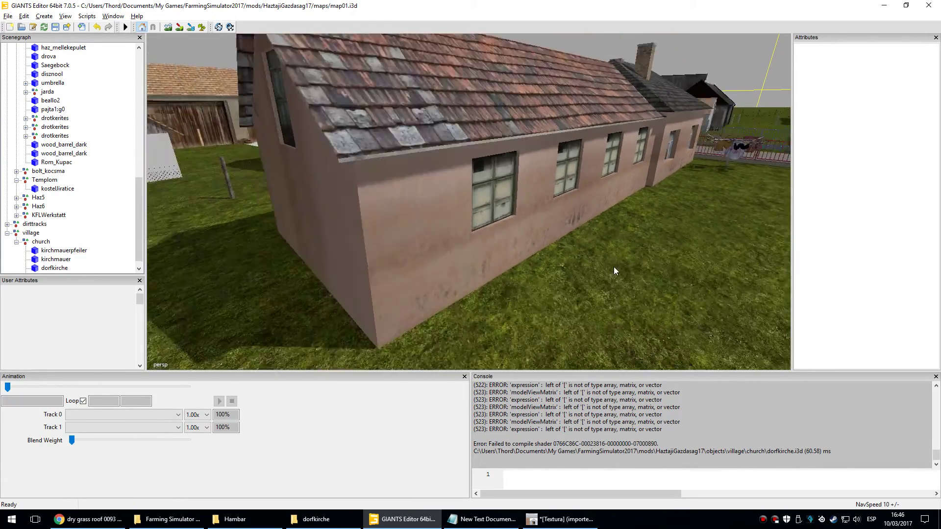
{"action": "scroll", "coordinate": [615, 243], "scroll_direction": "down", "scroll_amount": 10}
{"action": "left_click_drag", "start_coordinate": [551, 246], "coordinate": [762, 228], "text": "alt"}
{"action": "left_click_drag", "start_coordinate": [760, 184], "coordinate": [551, 264], "text": "alt"}
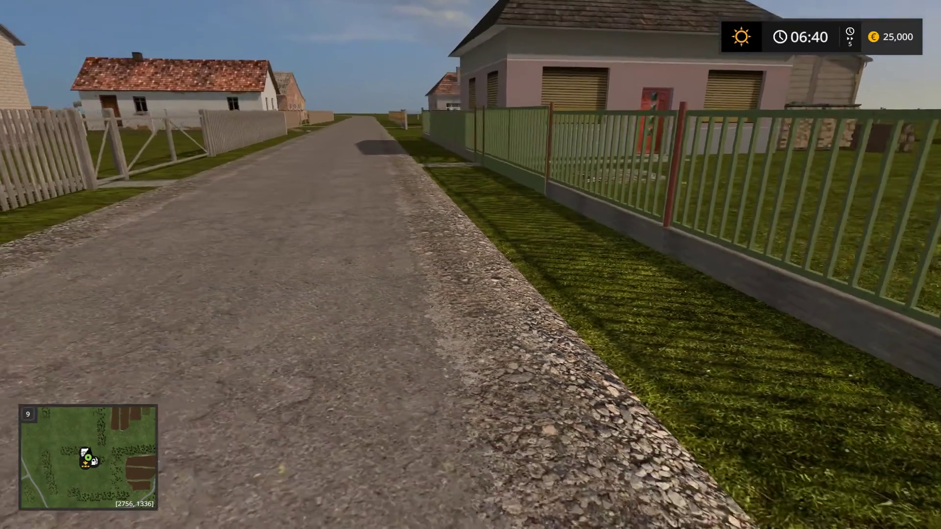
In Farming Simulator 17, walk along the village road to the foot of the hill with the churches.
{"action": "key", "text": "w"}
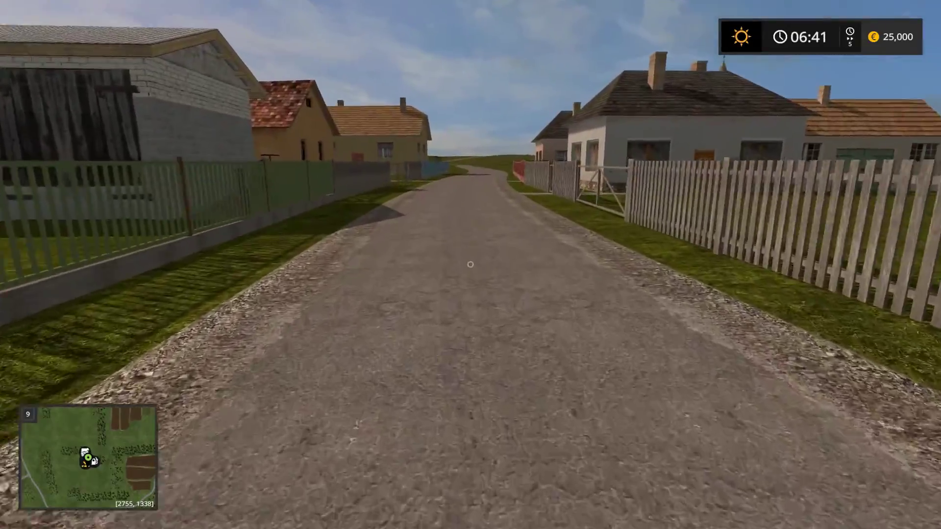
{"action": "key", "text": "w"}
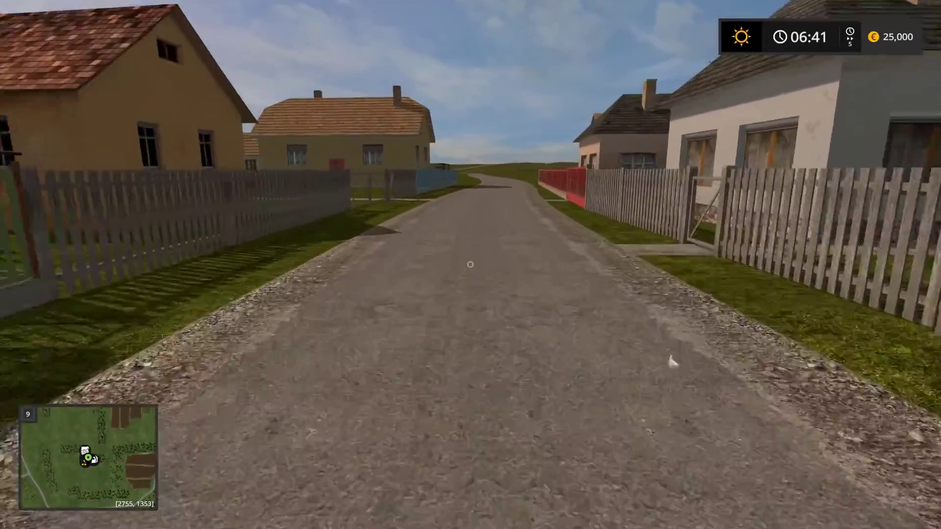
{"action": "key", "text": "w"}
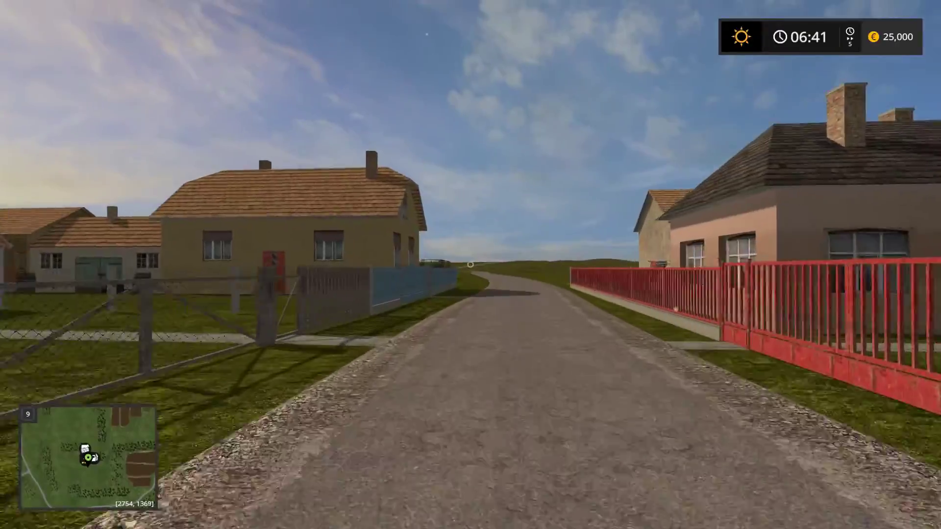
{"action": "key", "text": "w"}
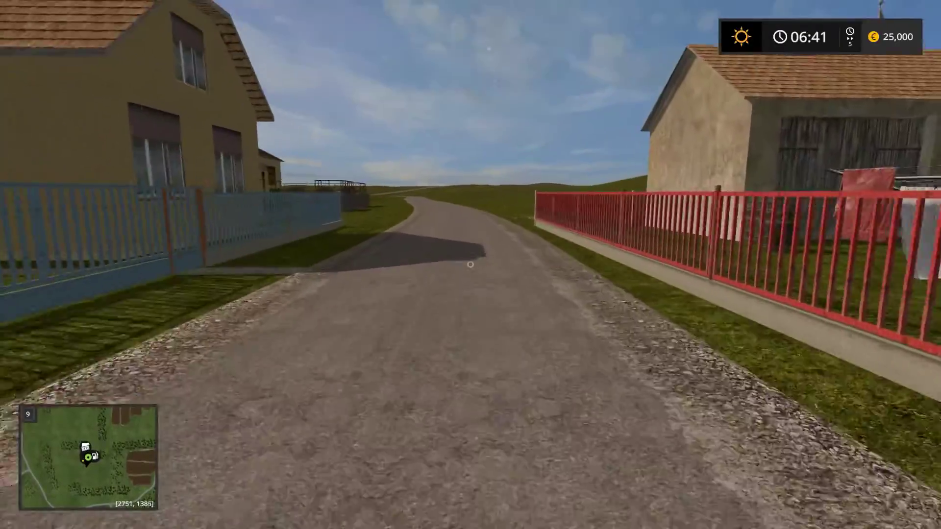
{"action": "key", "text": "w"}
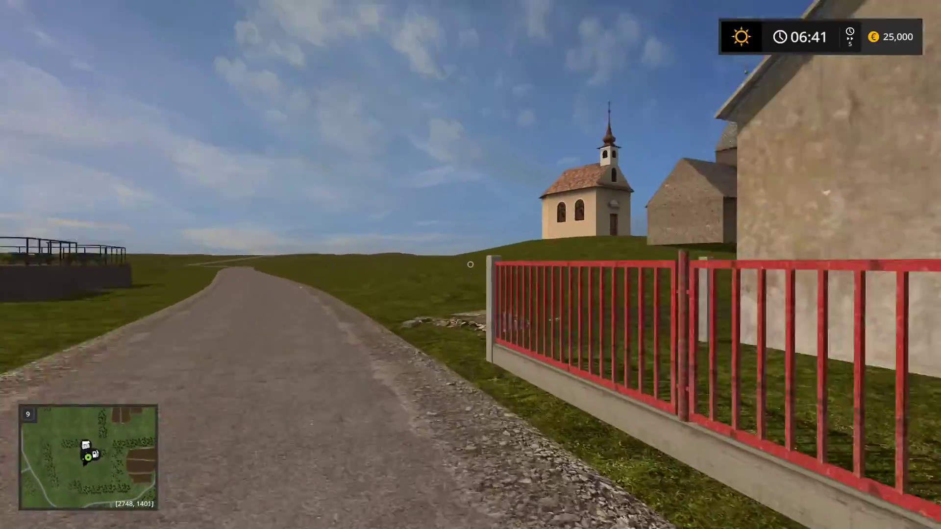
{"action": "key", "text": "w"}
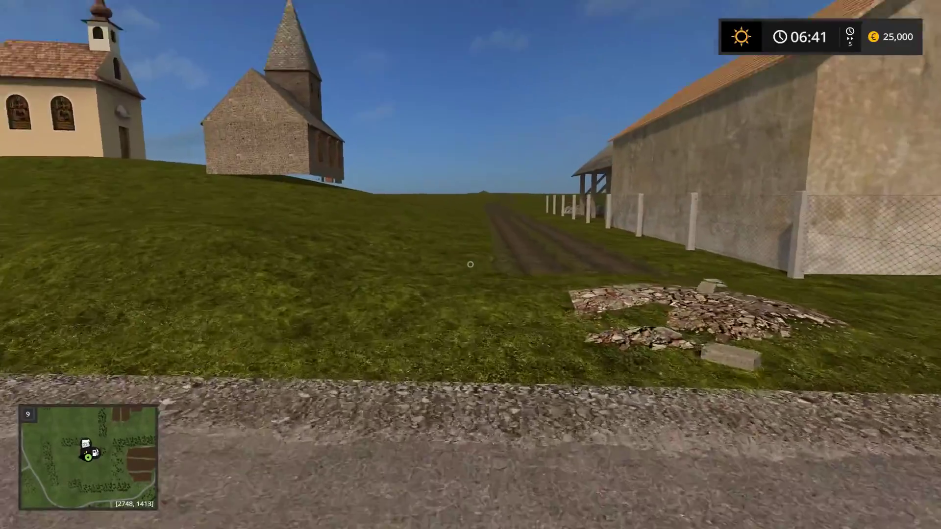
Walk up the hill around the stone church and inspect its base, gate and surrounding wall sections.
{"action": "key", "text": "w"}
{"action": "key", "text": "w"}
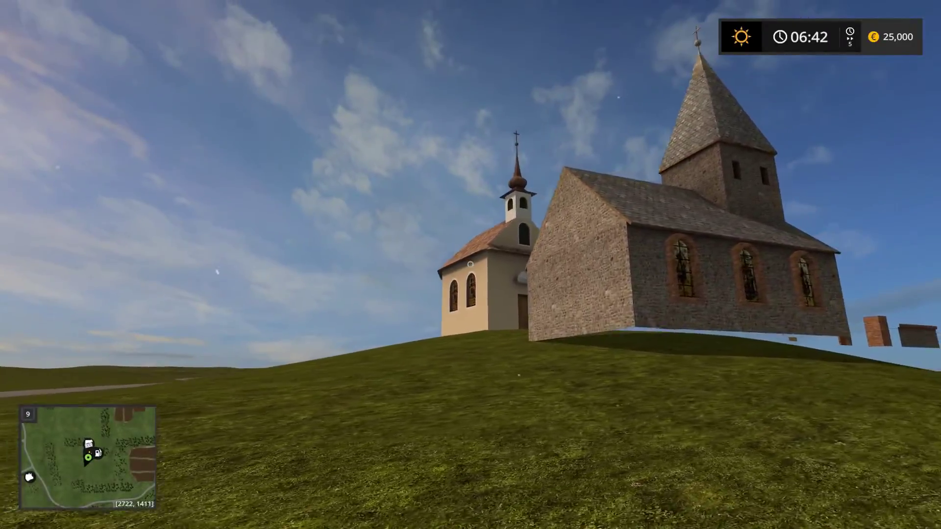
{"action": "key", "text": "w"}
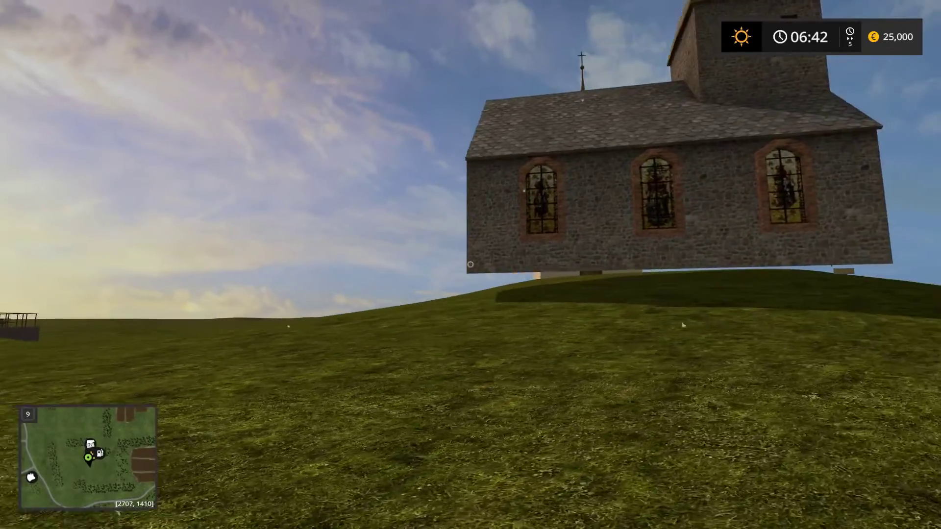
{"action": "key", "text": "w"}
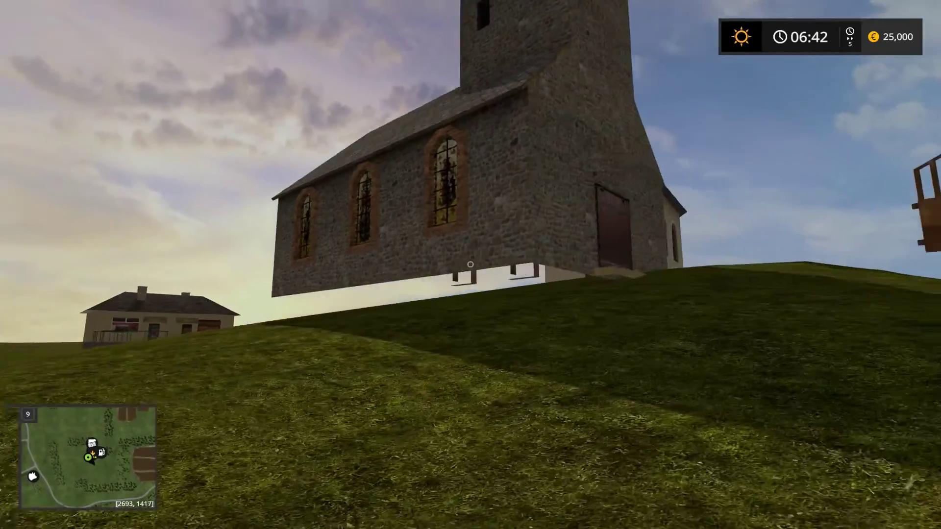
{"action": "key", "text": "w"}
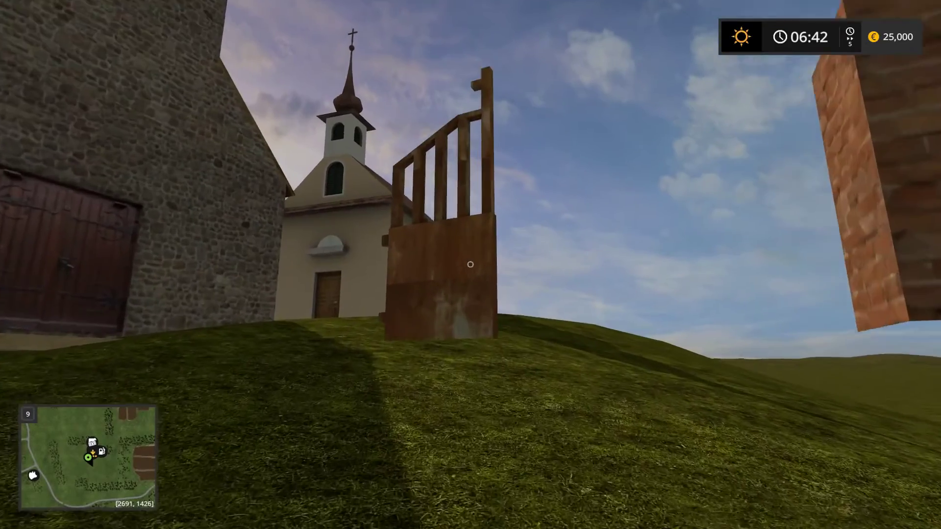
{"action": "key", "text": "w"}
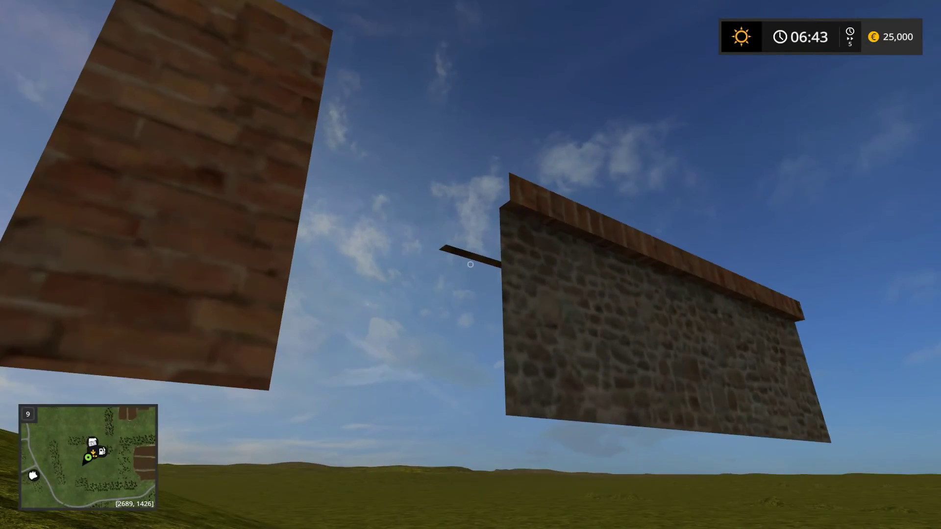
Walk around both hilltop churches and inspect the stone church's red door and gable and the plastered church's wooden door and stained-glass windows.
{"action": "key", "text": "w"}
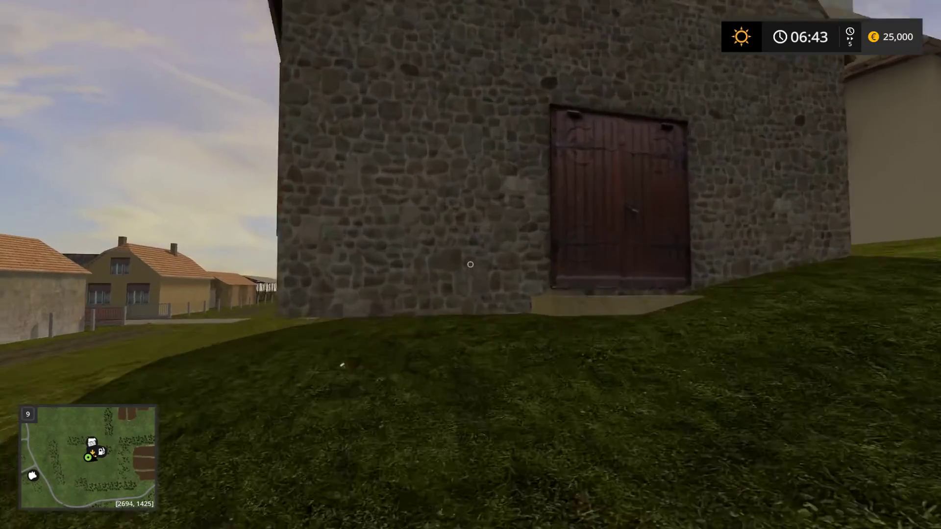
{"action": "key", "text": "w"}
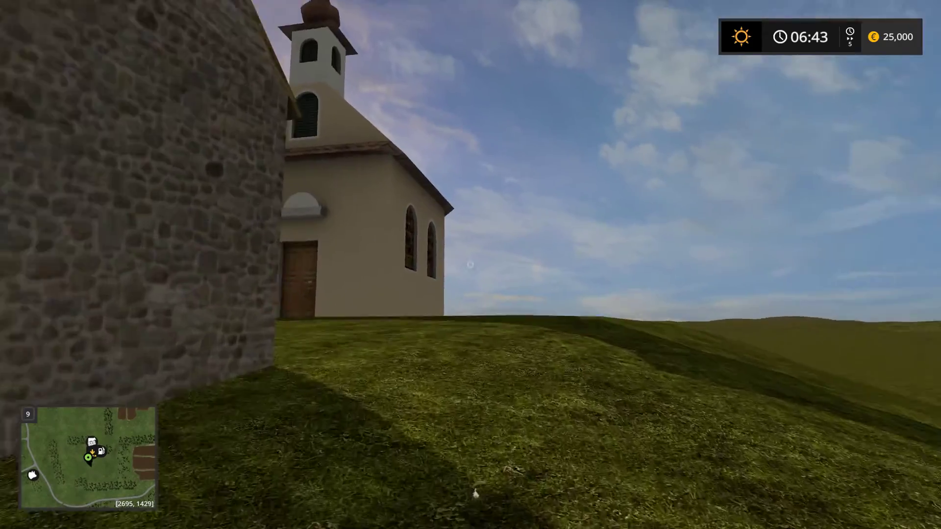
{"action": "key", "text": "w"}
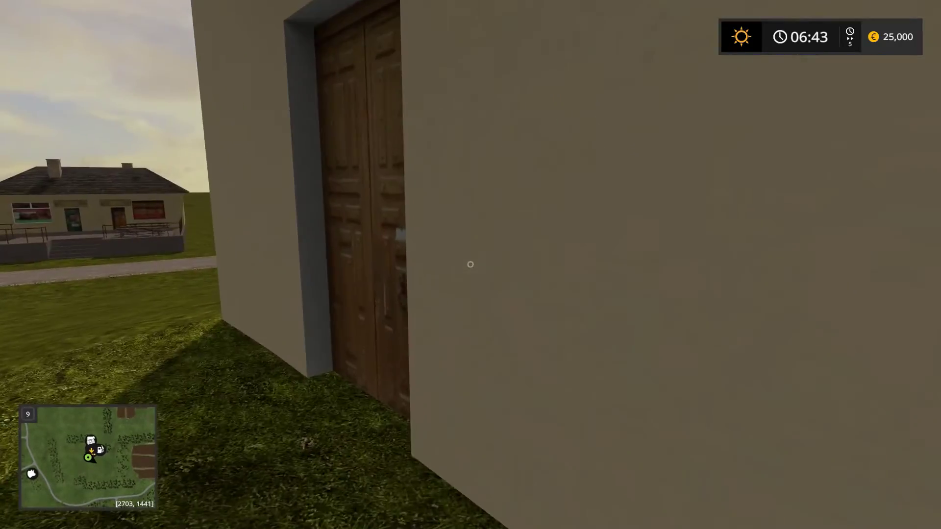
{"action": "key", "text": "w"}
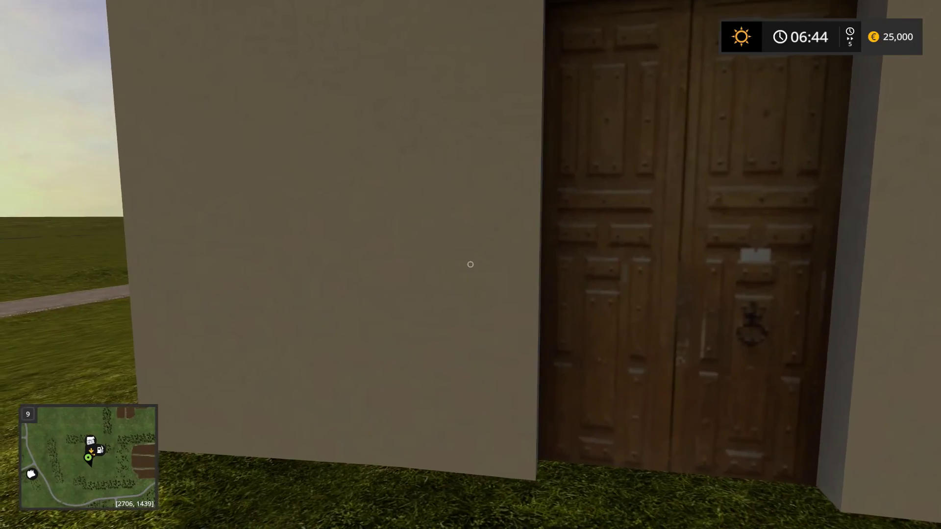
{"action": "key", "text": "w"}
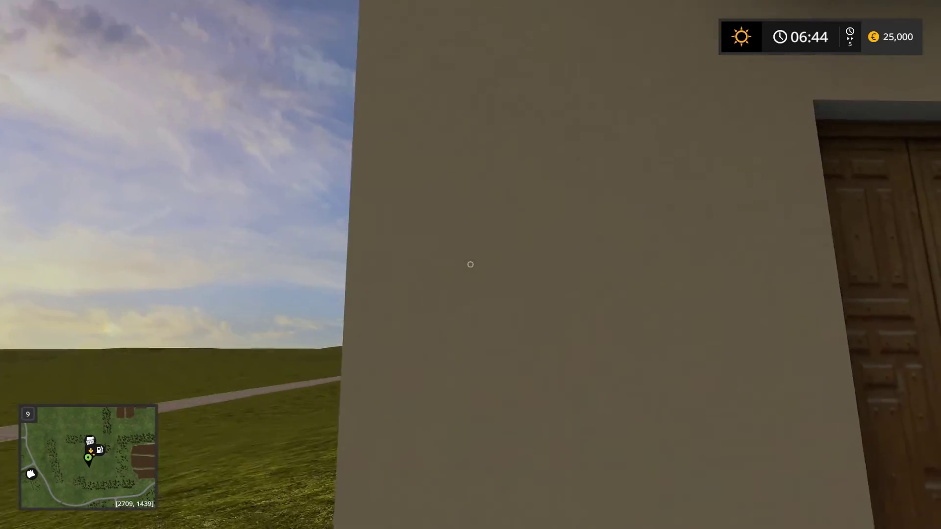
{"action": "key", "text": "w"}
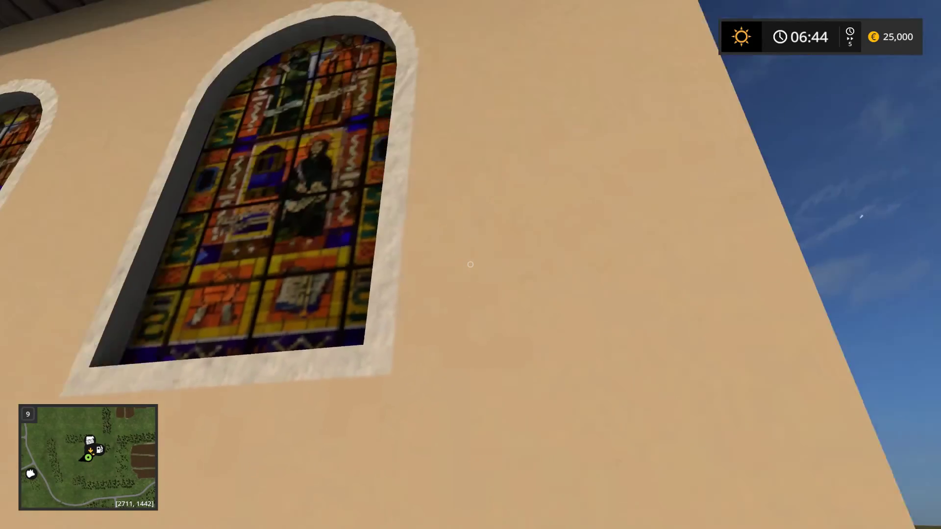
{"action": "key", "text": "w"}
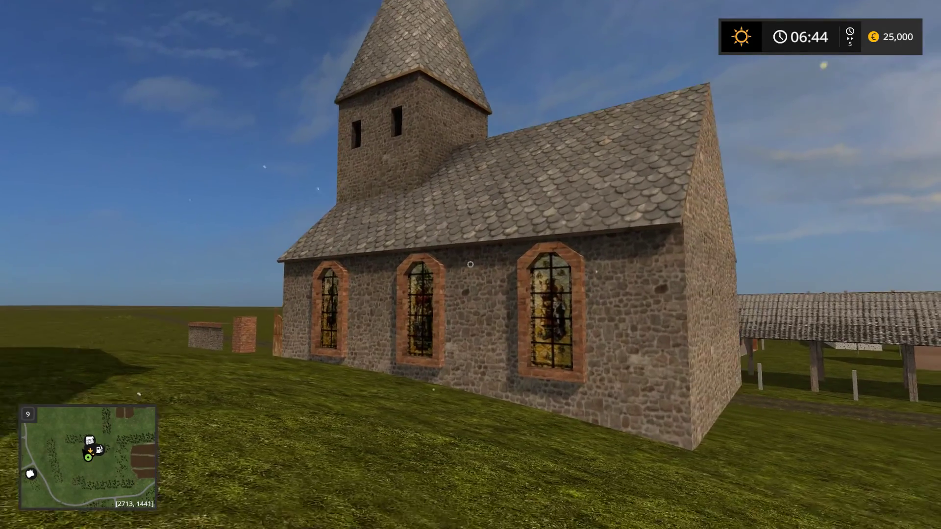
{"action": "key", "text": "w"}
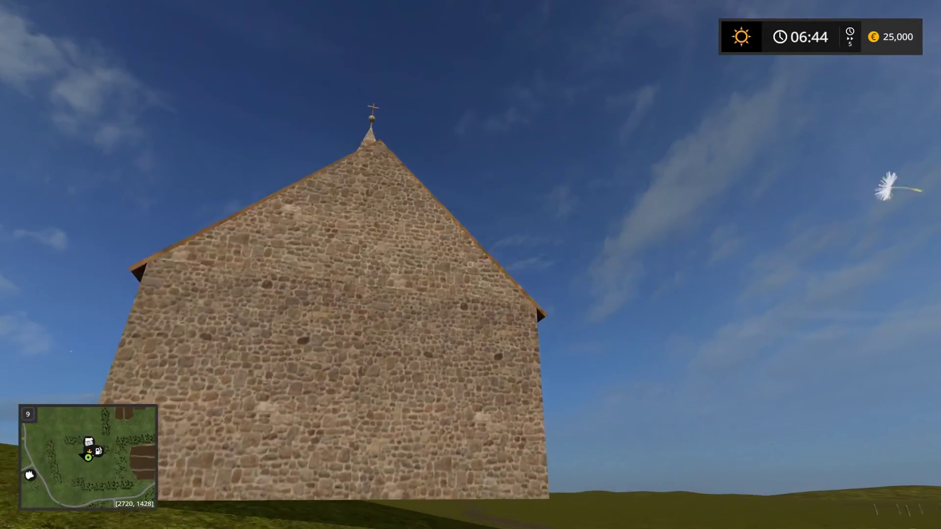
Walk down from the churches past the open shed, woodpile and covered silage heap to the fenced dirt track behind the farm buildings.
{"action": "key", "text": "w"}
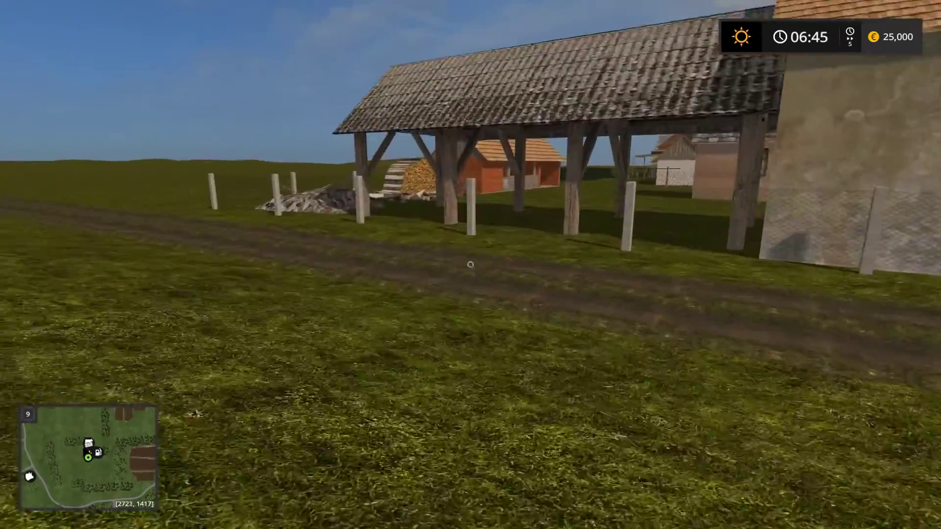
{"action": "key", "text": "w"}
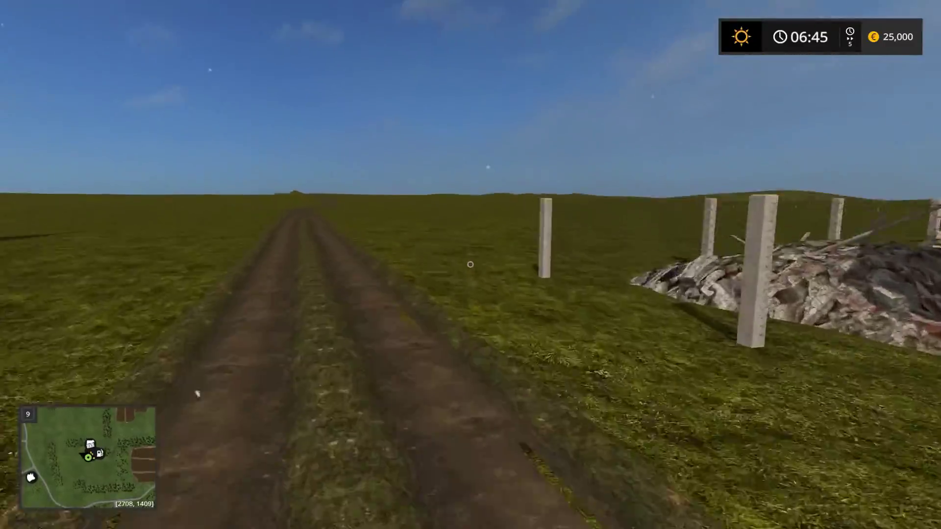
{"action": "key", "text": "w"}
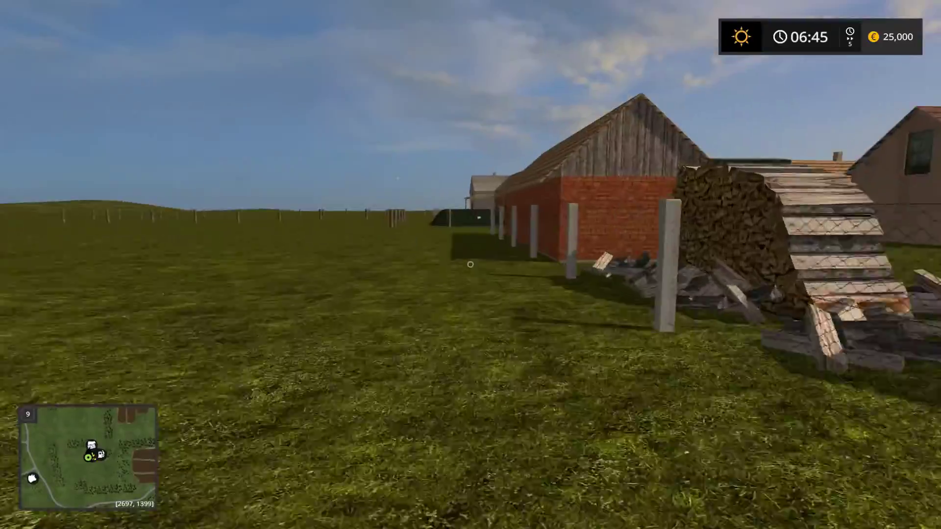
{"action": "key", "text": "w"}
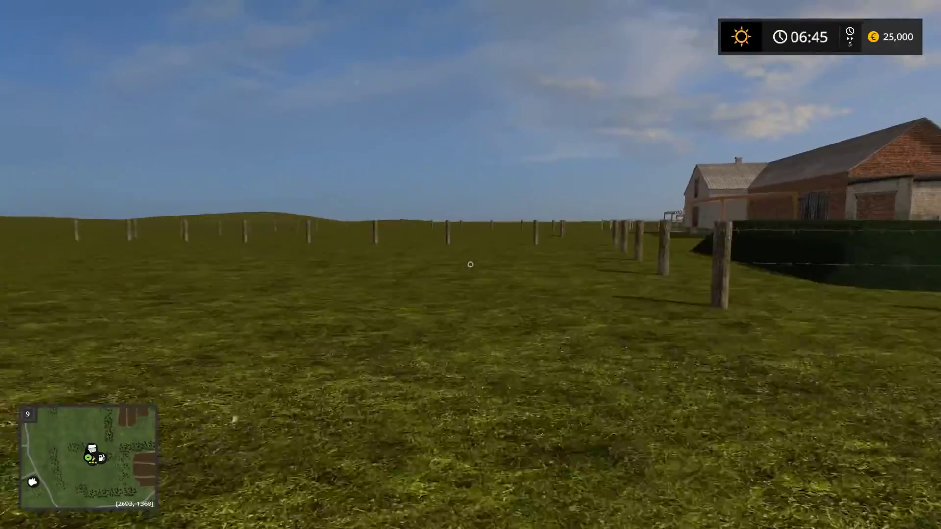
{"action": "key", "text": "w"}
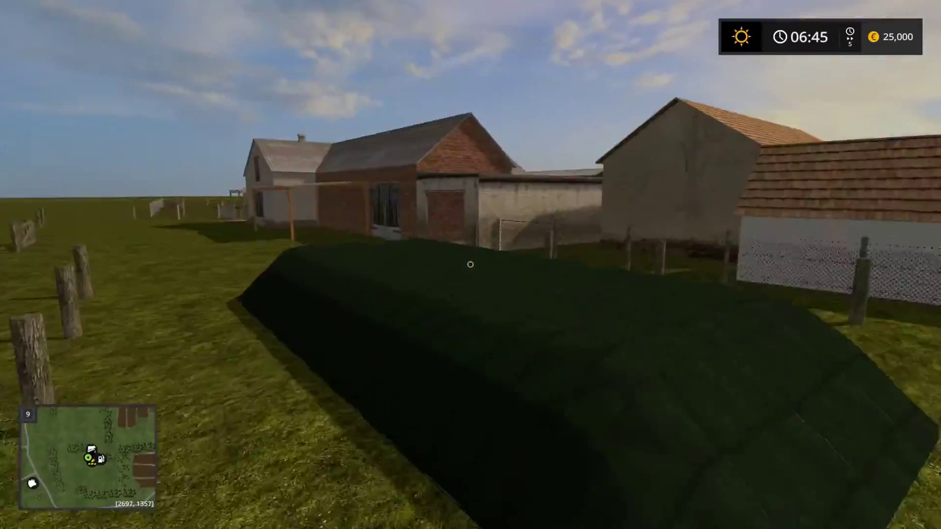
{"action": "key", "text": "w"}
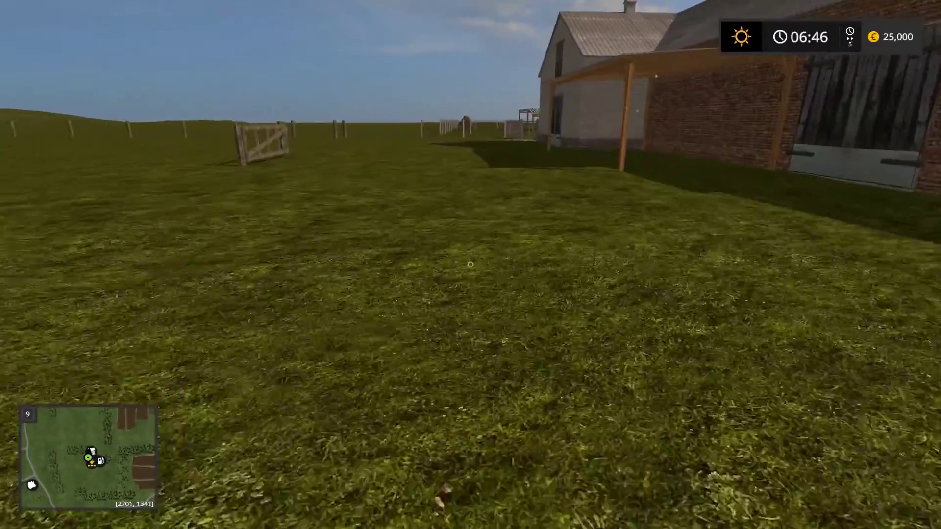
{"action": "key", "text": "w"}
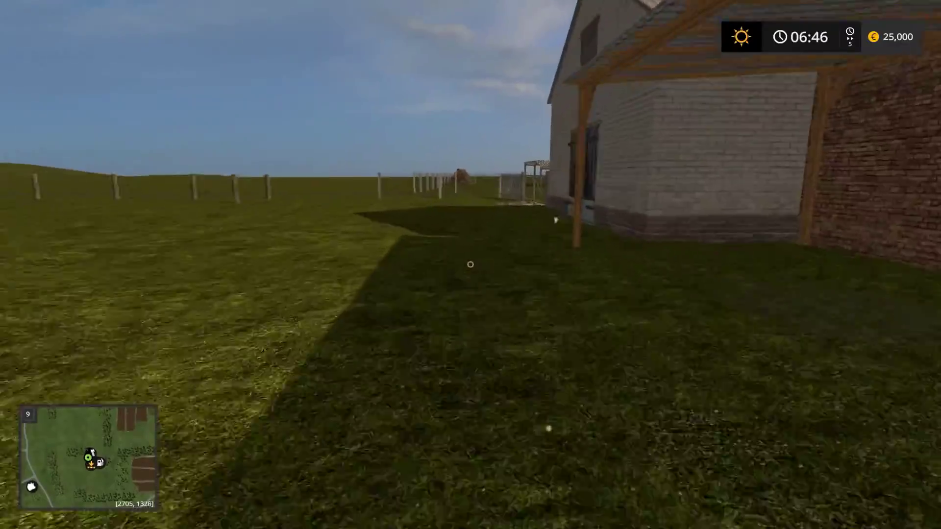
{"action": "key", "text": "w"}
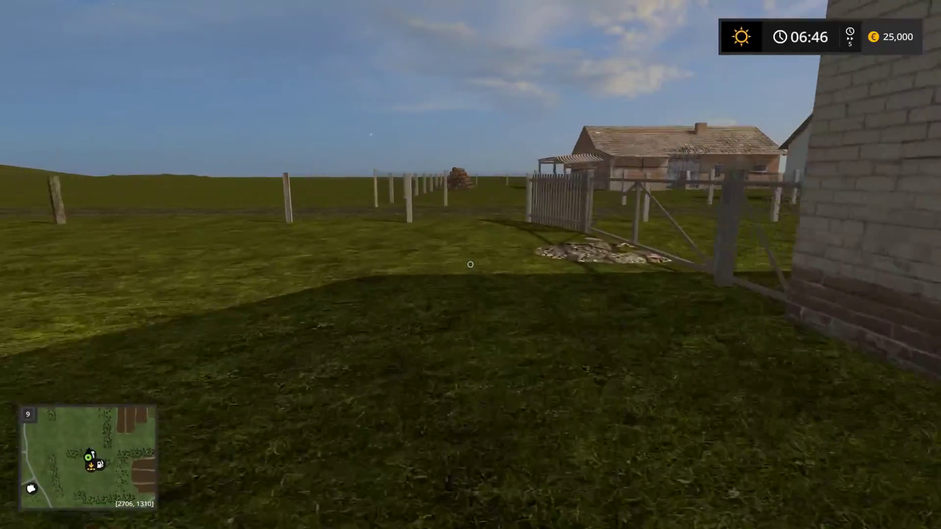
{"action": "key", "text": "w"}
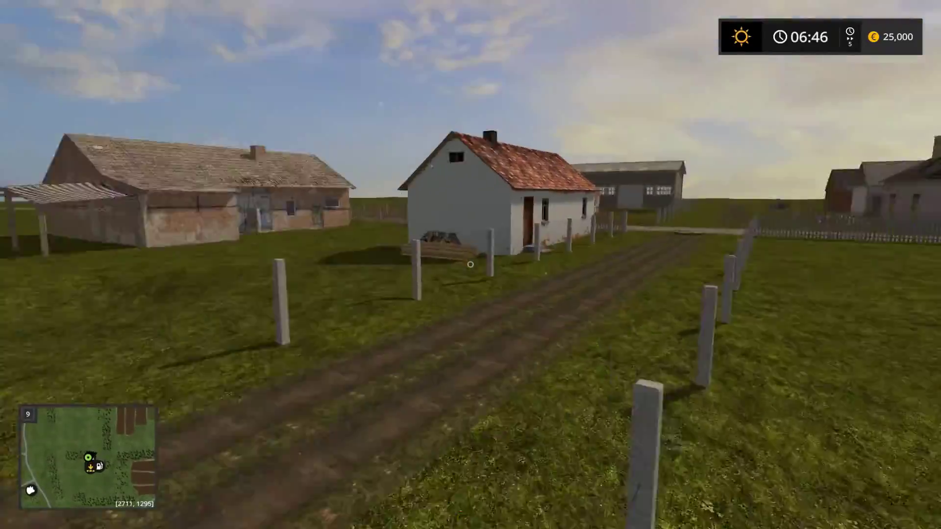
Circle the grassy pit beside the white house and inspect the sunken terrain from several sides.
{"action": "key", "text": "w"}
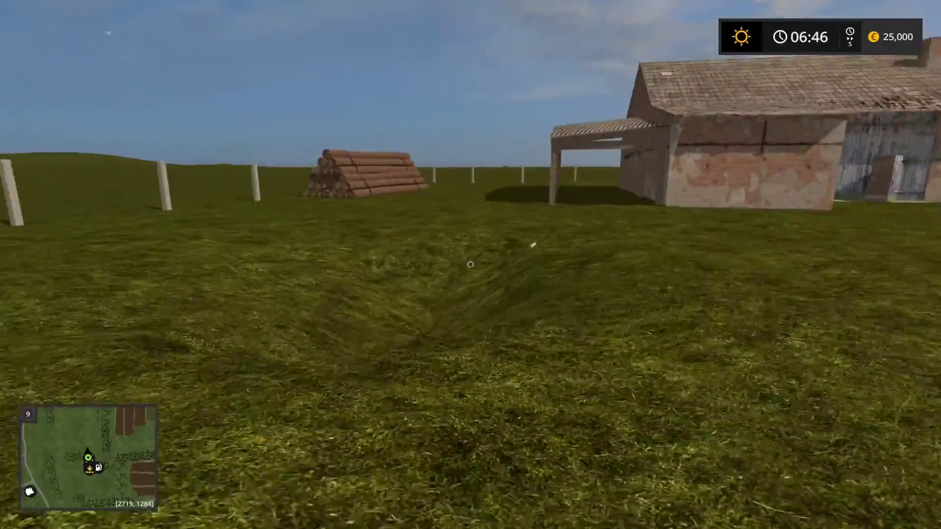
{"action": "key", "text": "d"}
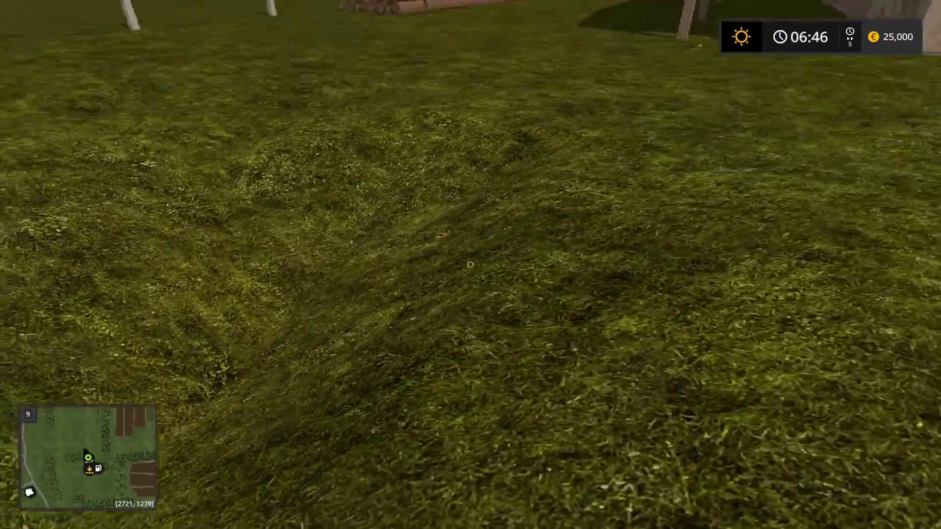
{"action": "key", "text": "w"}
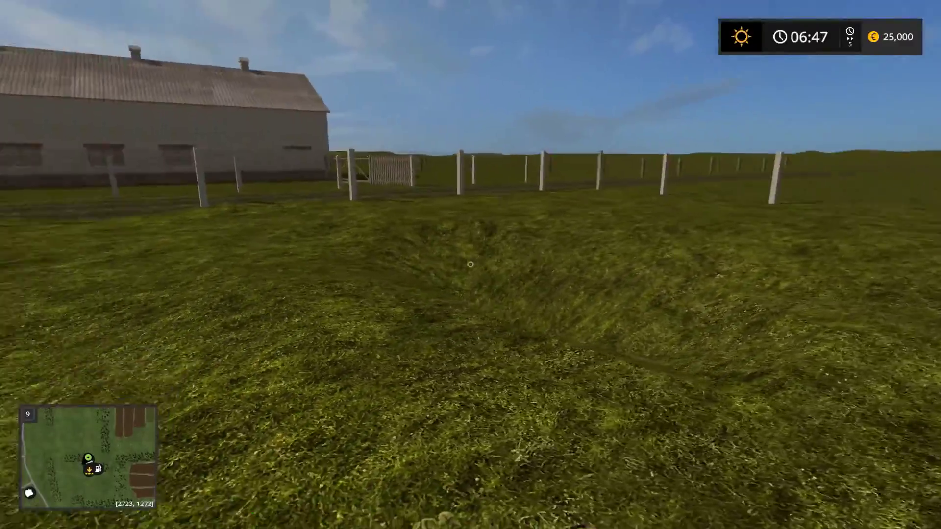
{"action": "key", "text": "w"}
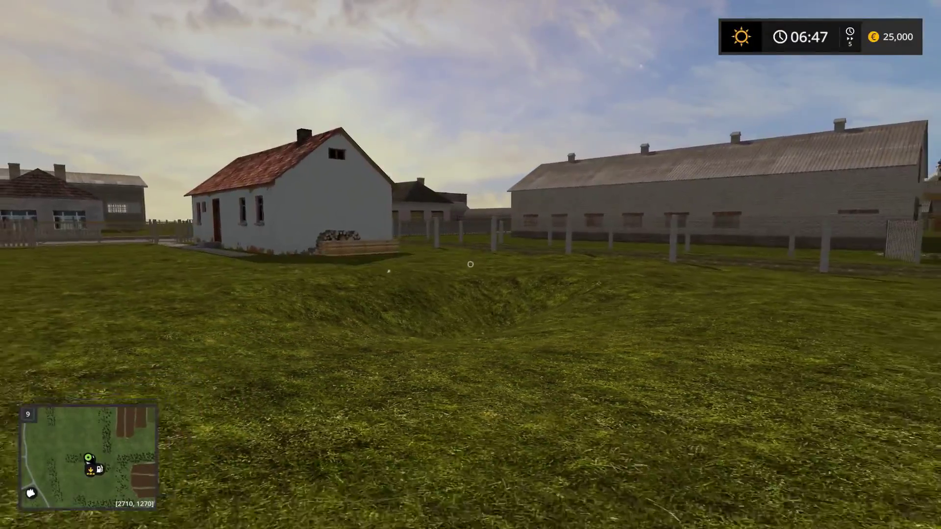
Approach the white house with the red tiled roof and examine its front wall, windows and door from near and far.
{"action": "key", "text": "w"}
{"action": "key", "text": "w"}
{"action": "key", "text": "w"}
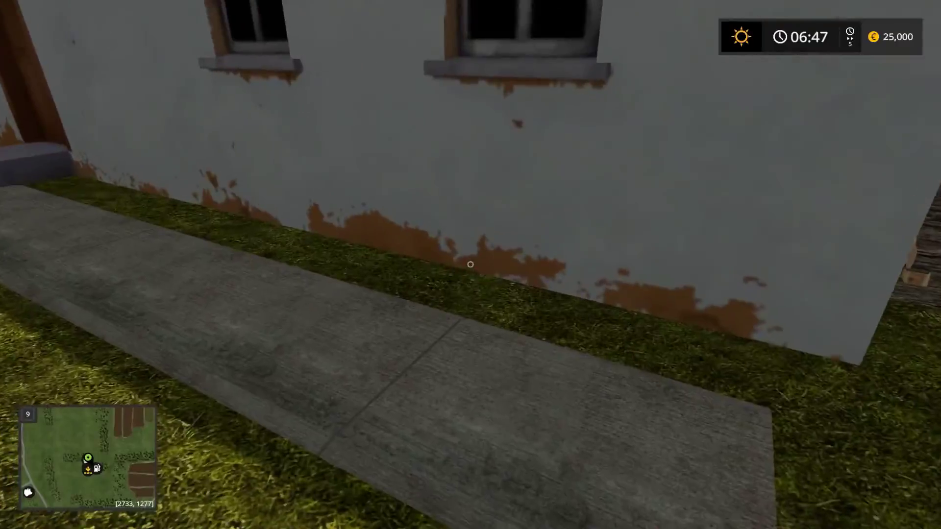
{"action": "key", "text": "s"}
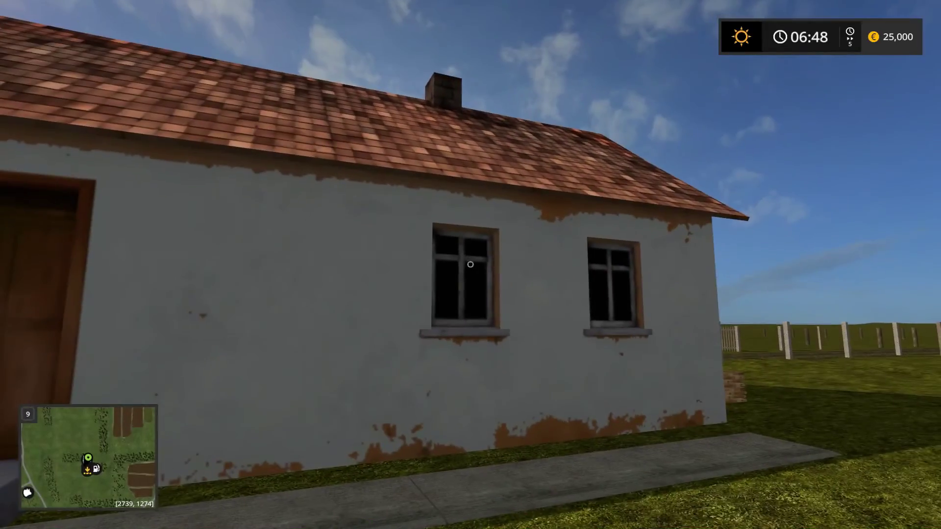
{"action": "key", "text": "d"}
{"action": "key", "text": "w"}
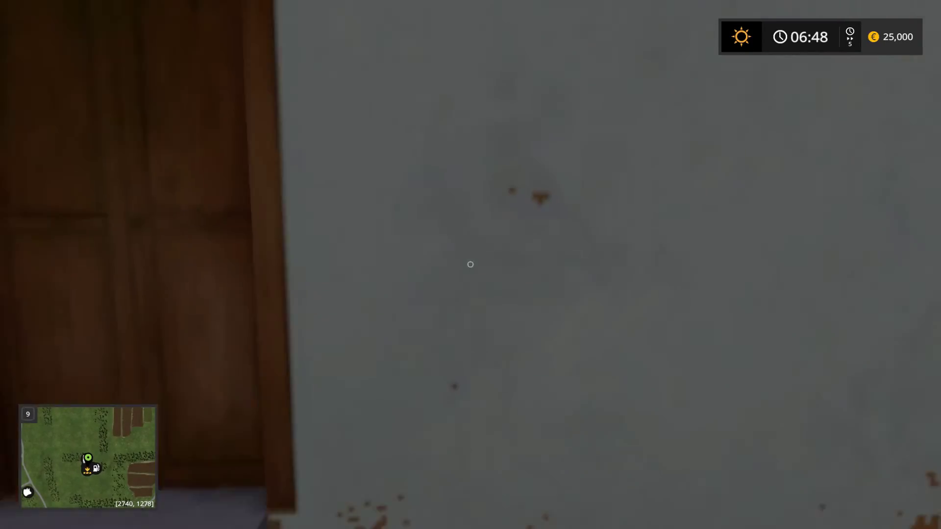
{"action": "key", "text": "s"}
{"action": "key", "text": "s"}
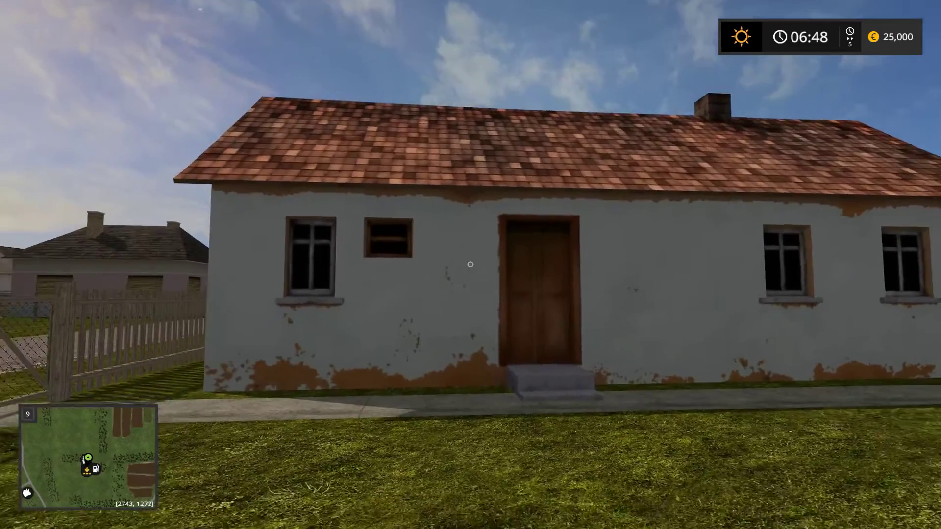
View the white house from its woodpile end and re-examine the front windows and peeling plaster on the way to the gate.
{"action": "key", "text": "s"}
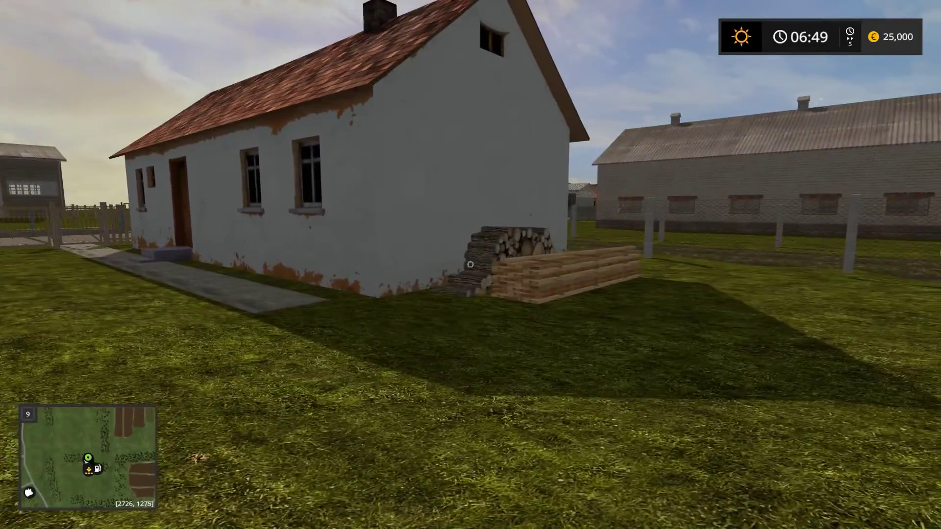
{"action": "key", "text": "w"}
{"action": "key", "text": "w"}
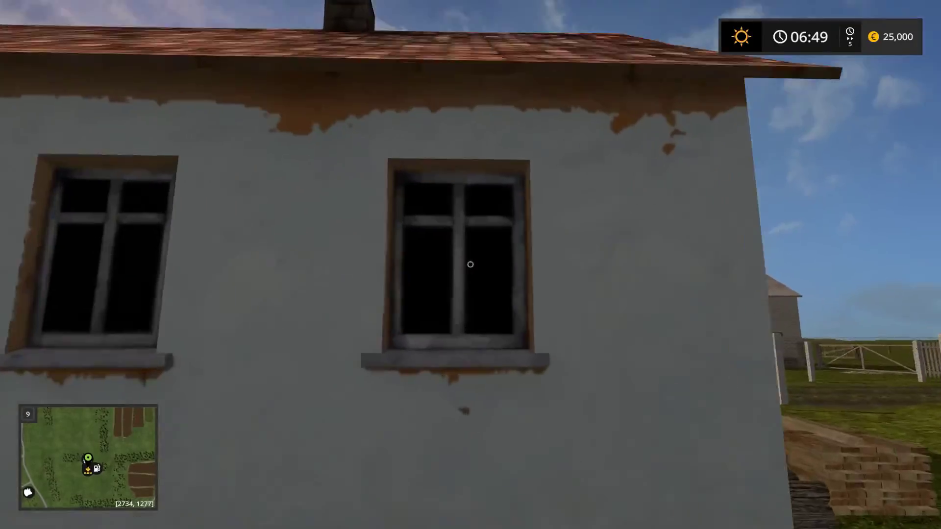
{"action": "key", "text": "s"}
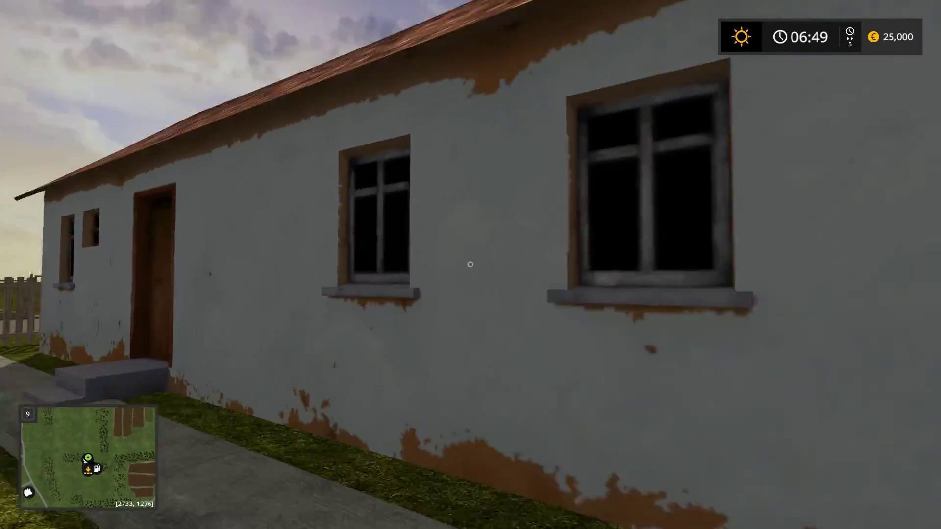
{"action": "key", "text": "a"}
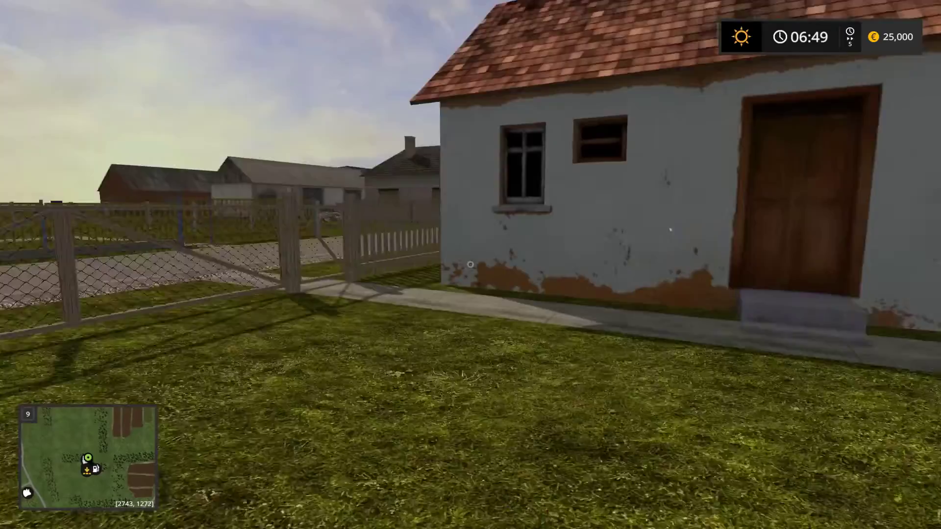
Cross the village road to the grey house behind the yellow fence and inspect its door, windows and roof edge up close.
{"action": "key", "text": "w"}
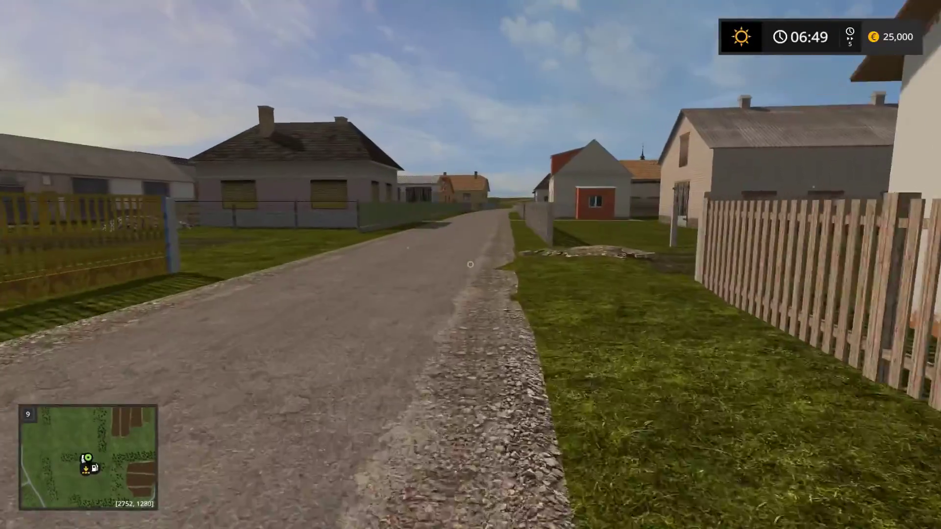
{"action": "key", "text": "w"}
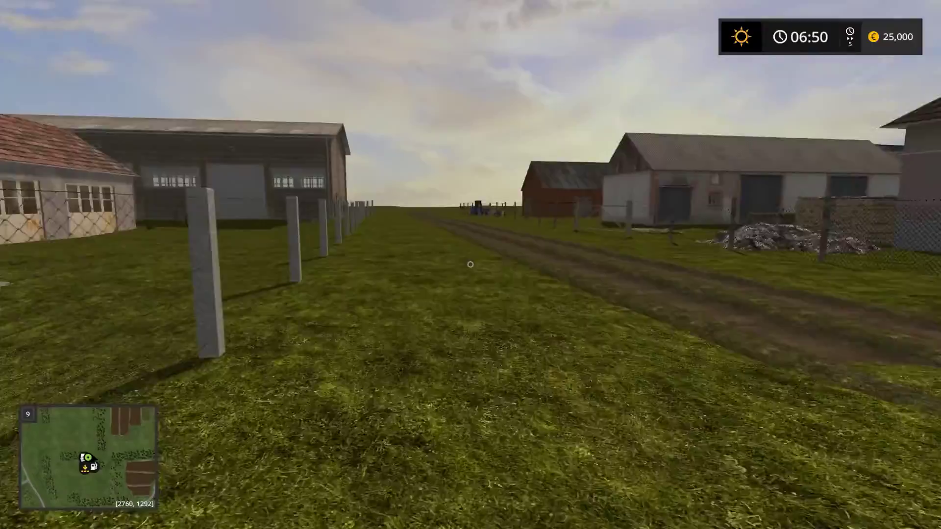
{"action": "key", "text": "w"}
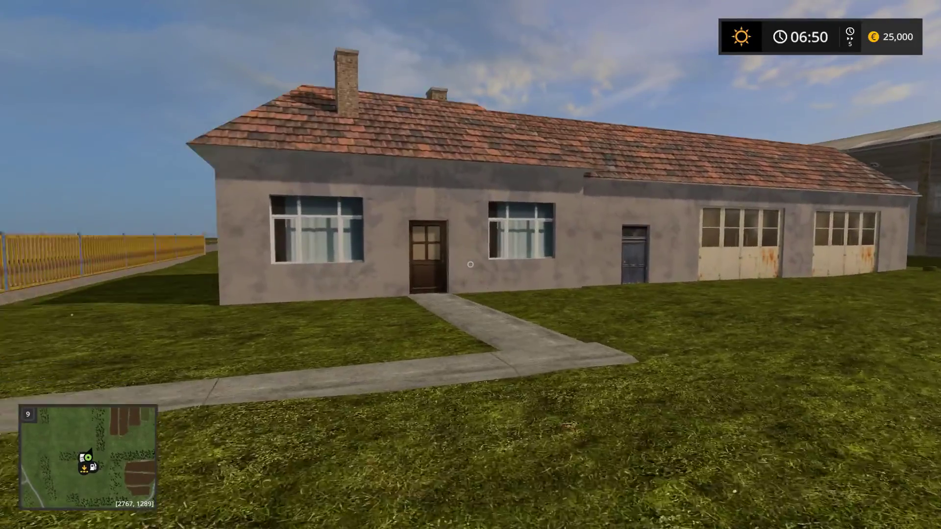
{"action": "key", "text": "w"}
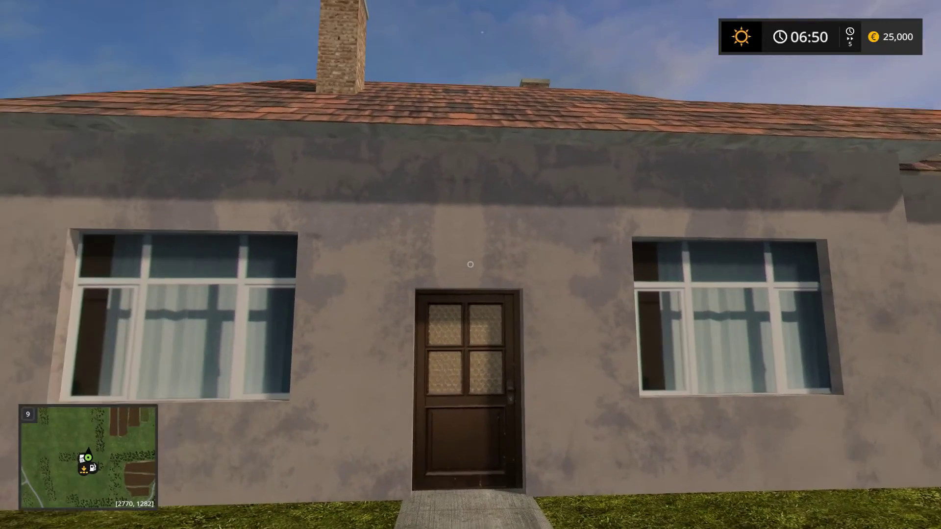
{"action": "key", "text": "w"}
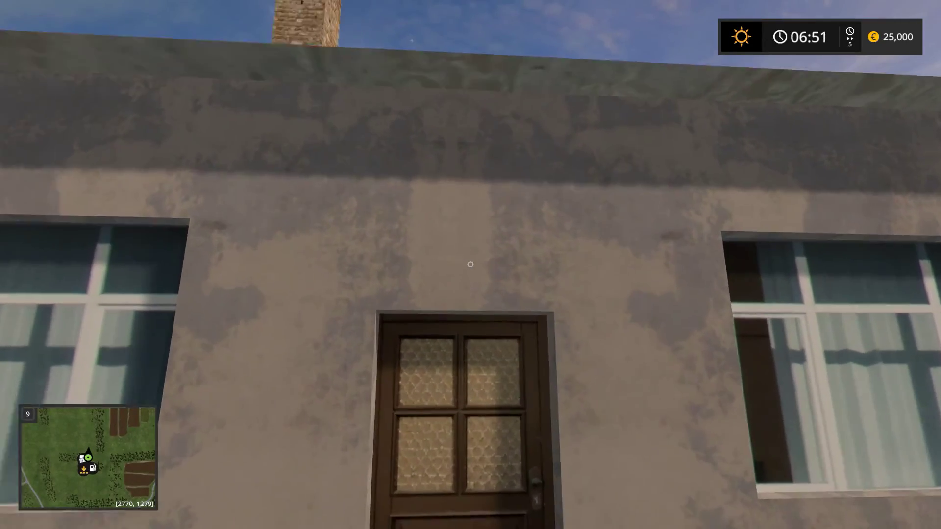
{"action": "key", "text": "w"}
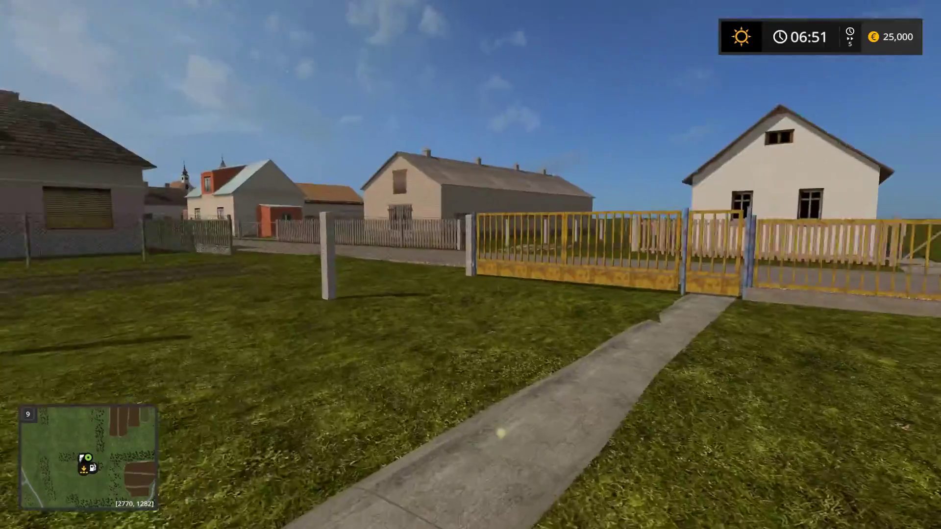
Follow the village road to the beige house with the brick dormer and inspect its plaster, windows and metal roof over the picket fence.
{"action": "key", "text": "w"}
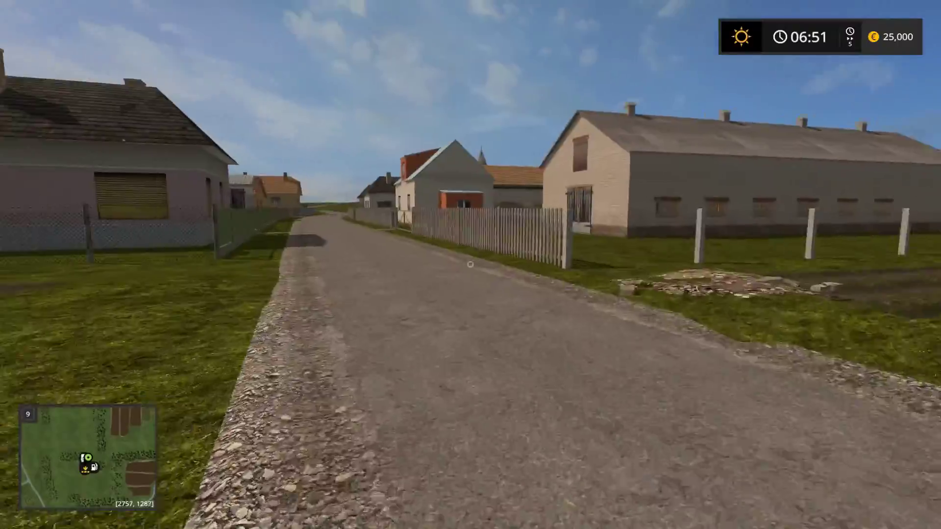
{"action": "key", "text": "w"}
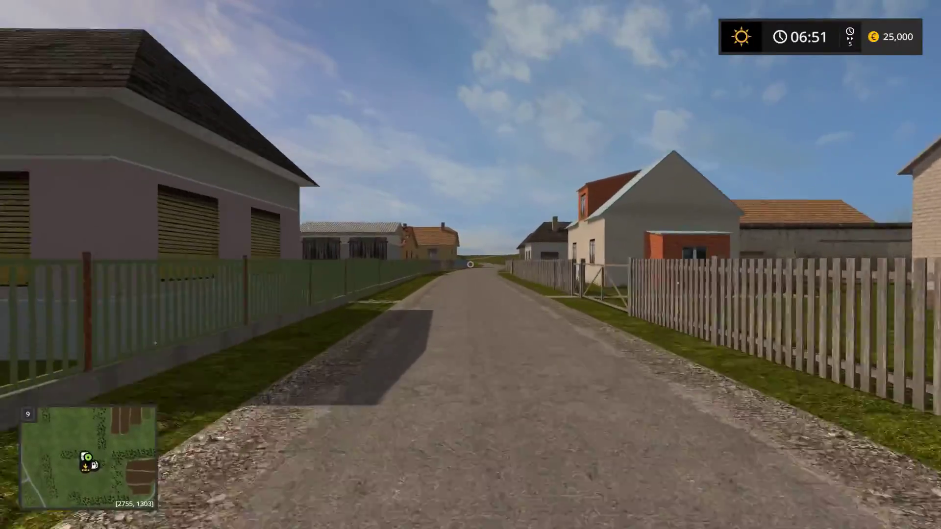
{"action": "key", "text": "w"}
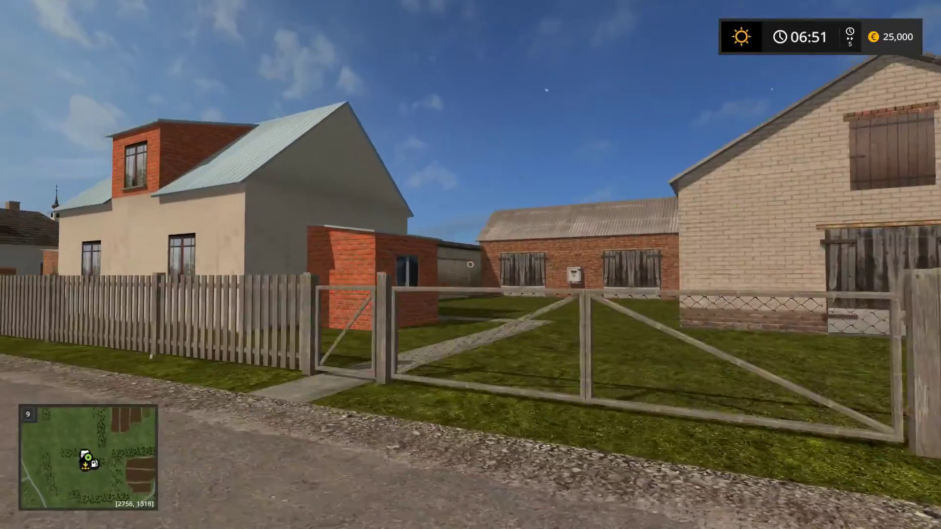
{"action": "key", "text": "w"}
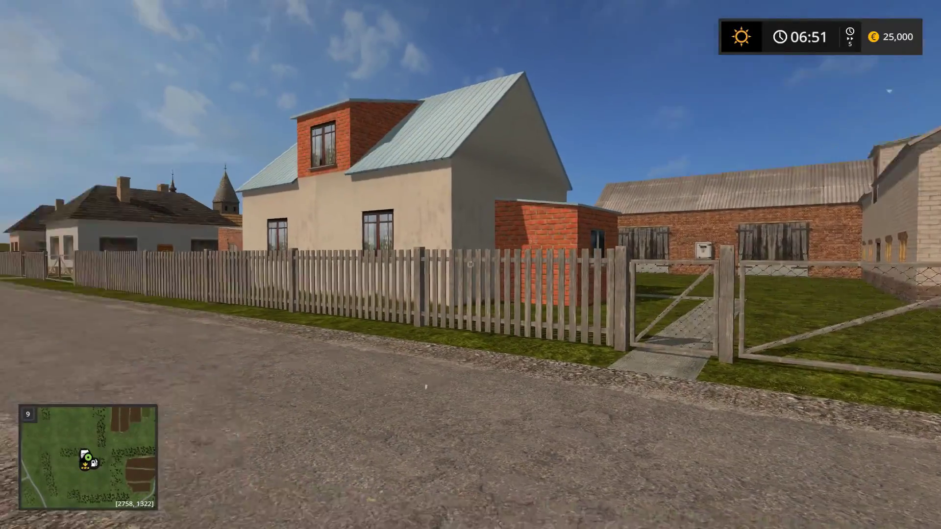
{"action": "key", "text": "w"}
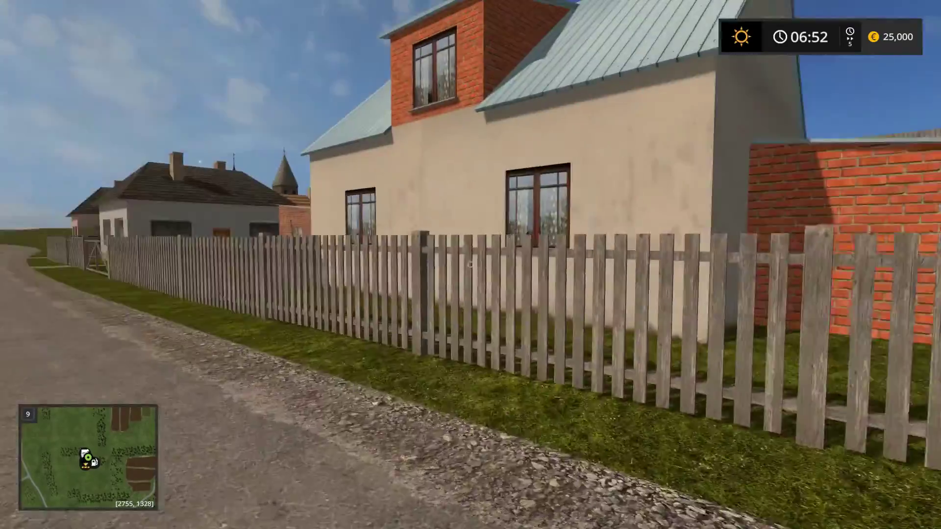
{"action": "key", "text": "w"}
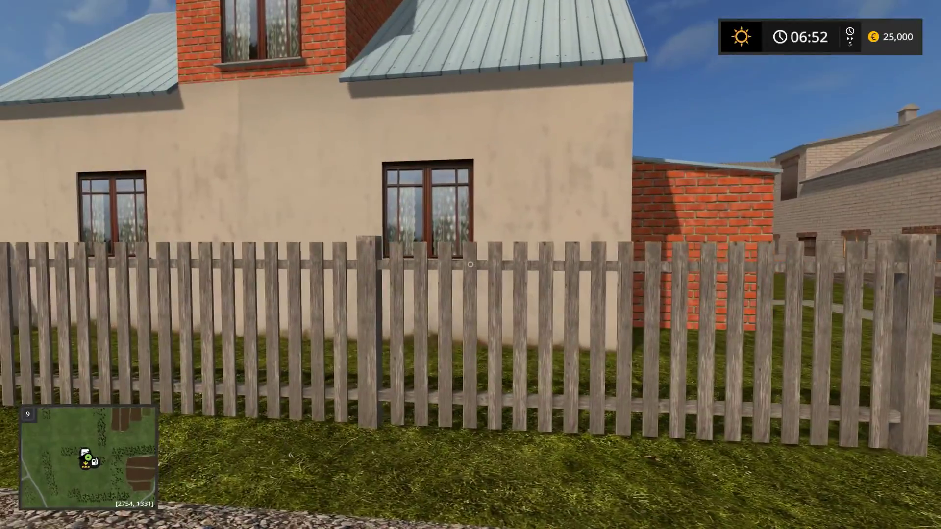
Continue along the village road to its far end, viewing the green-fenced farmyard and the houses behind the blue and red fences.
{"action": "key", "text": "w"}
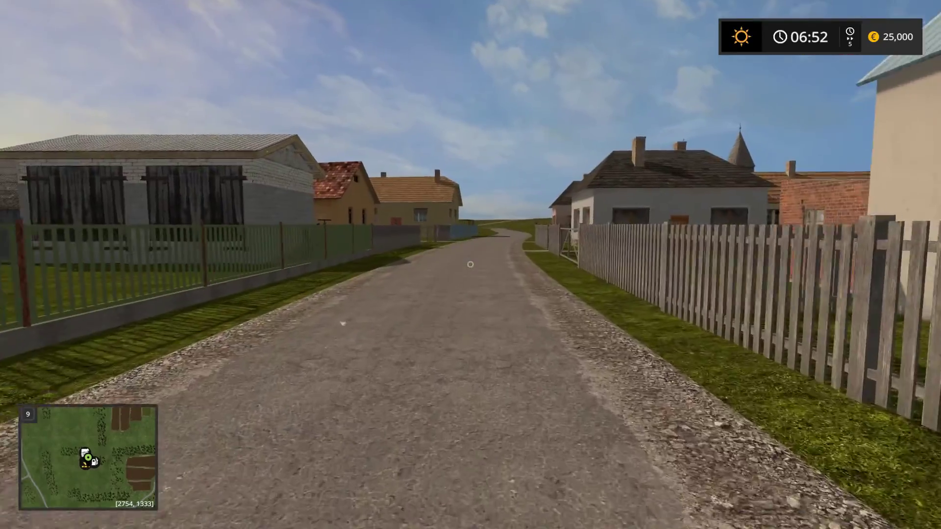
{"action": "key", "text": "w"}
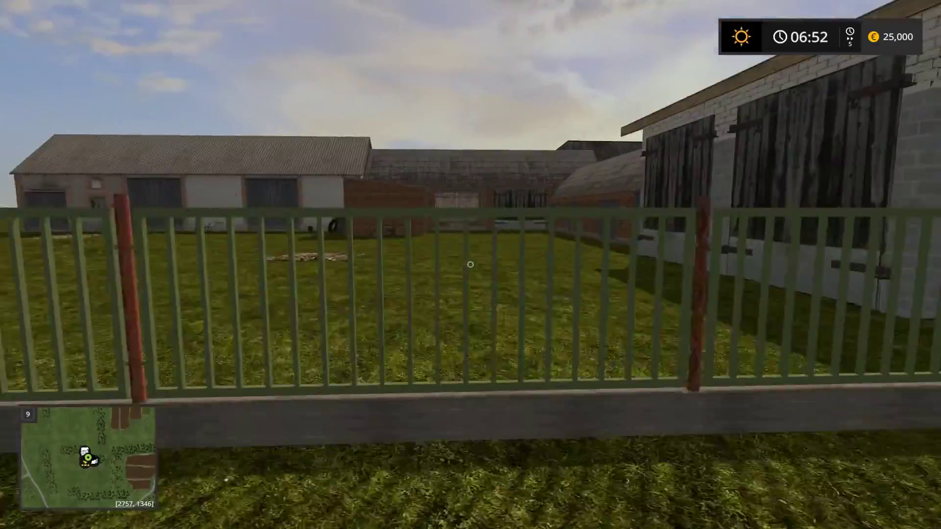
{"action": "key", "text": "w"}
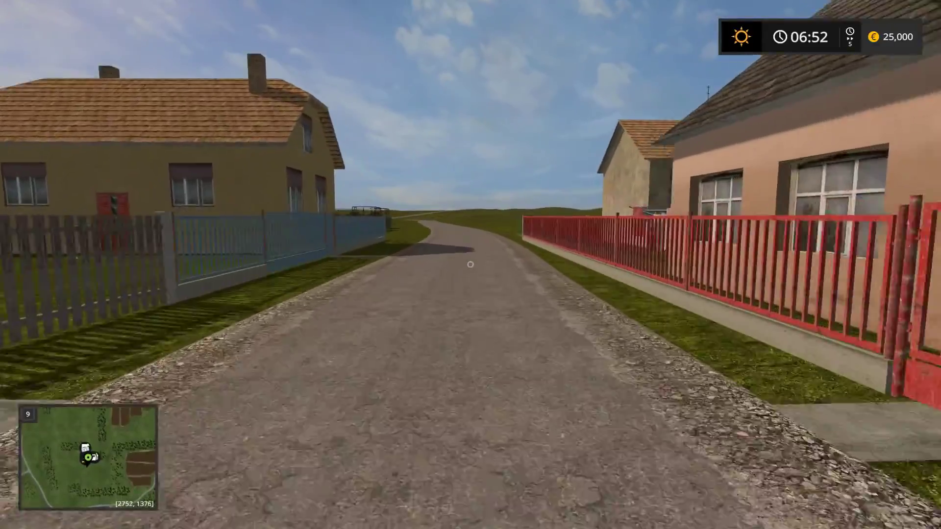
{"action": "key", "text": "w"}
{"action": "key", "text": "w"}
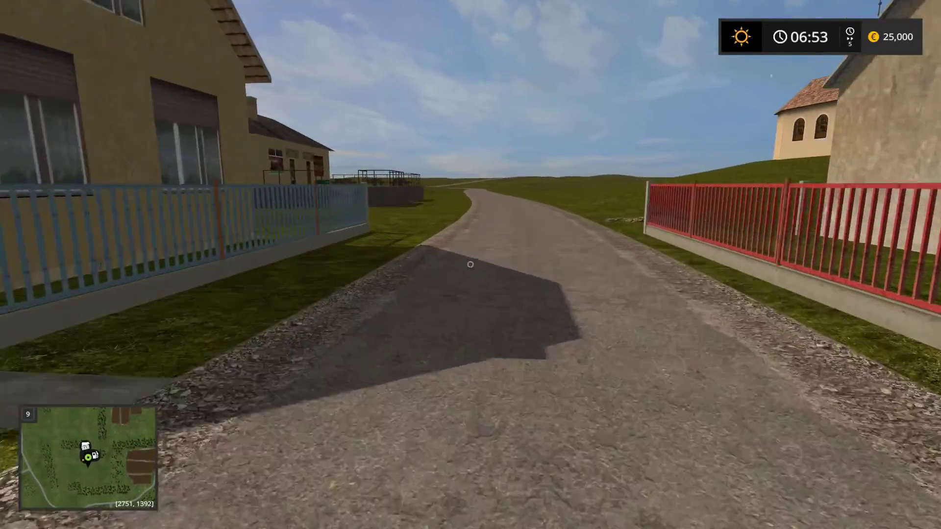
Climb the hill from the dirt track to the stone church and examine its walls, stained-glass windows and base against the terrain.
{"action": "key", "text": "w"}
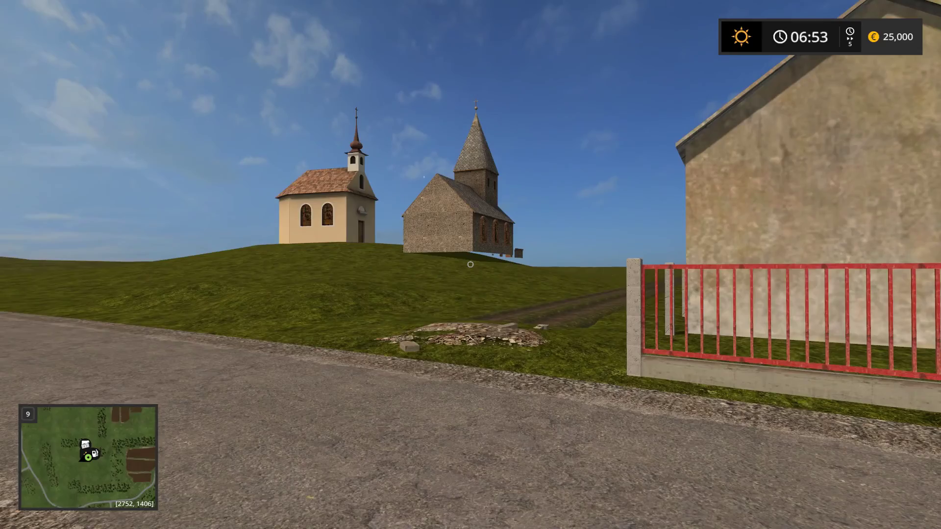
{"action": "key", "text": "w"}
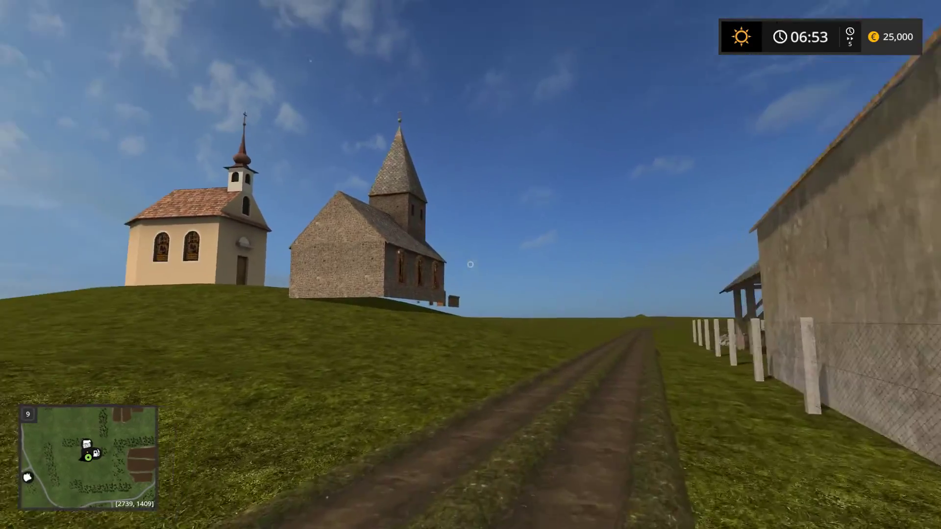
{"action": "key", "text": "w"}
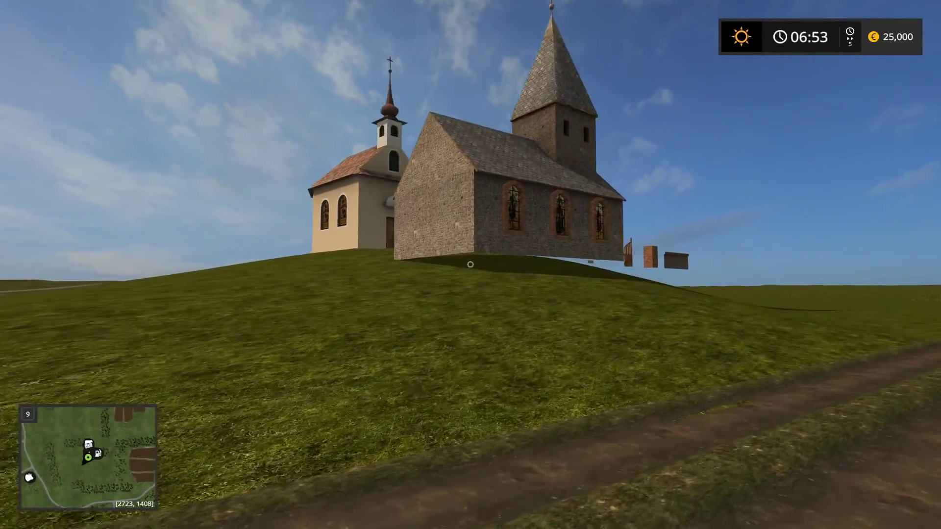
{"action": "key", "text": "w"}
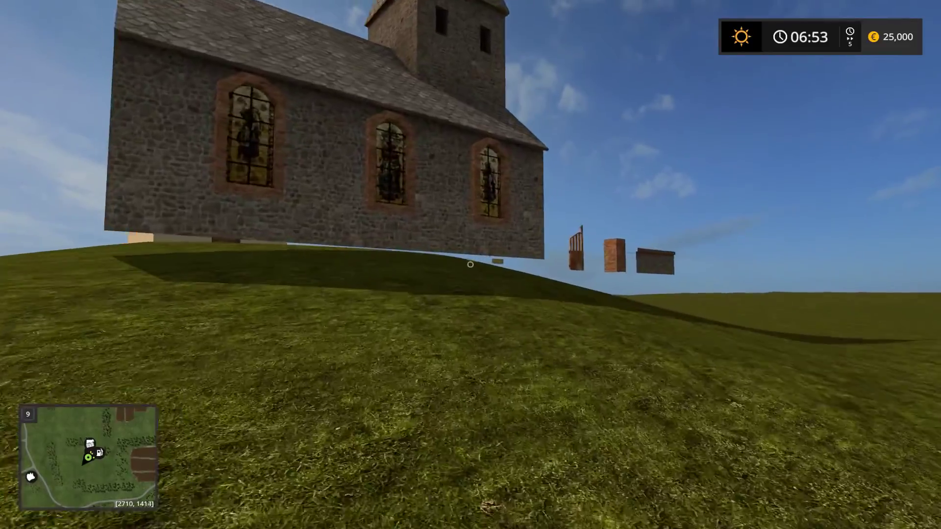
{"action": "key", "text": "w"}
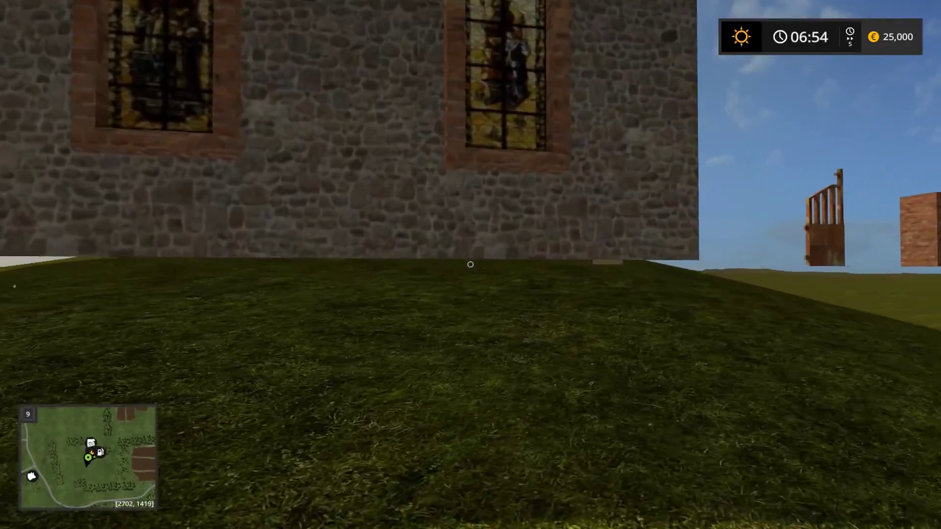
{"action": "key", "text": "w"}
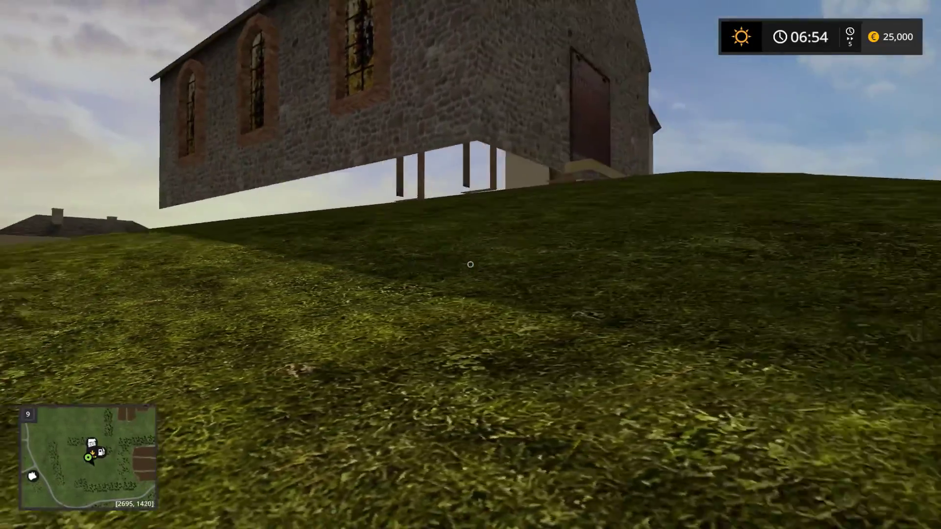
Head down from the church hill across the dirt track towards the open timber shed, rubble pile and brick barn.
{"action": "key", "text": "w"}
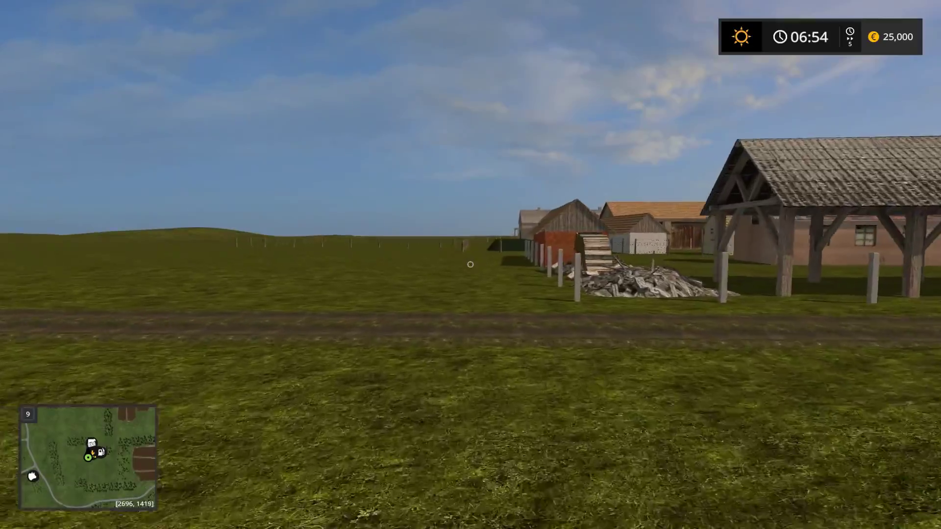
{"action": "key", "text": "w"}
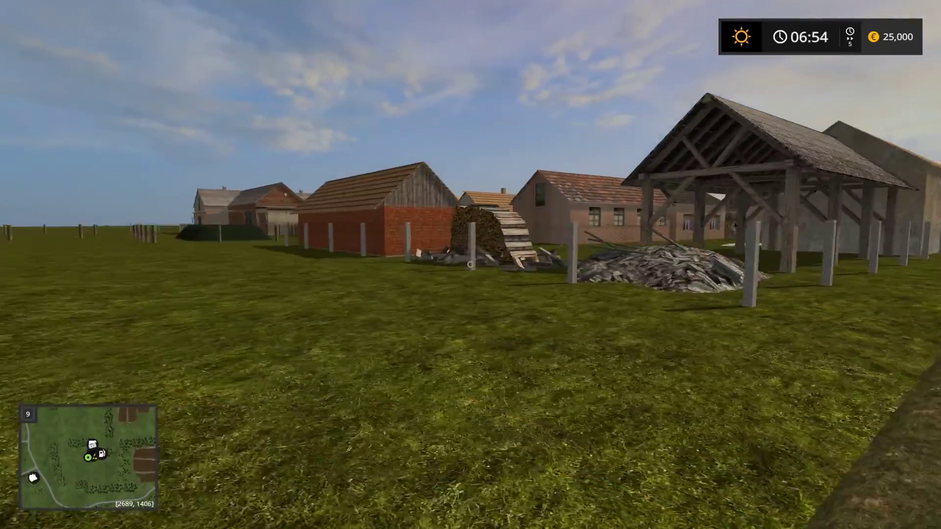